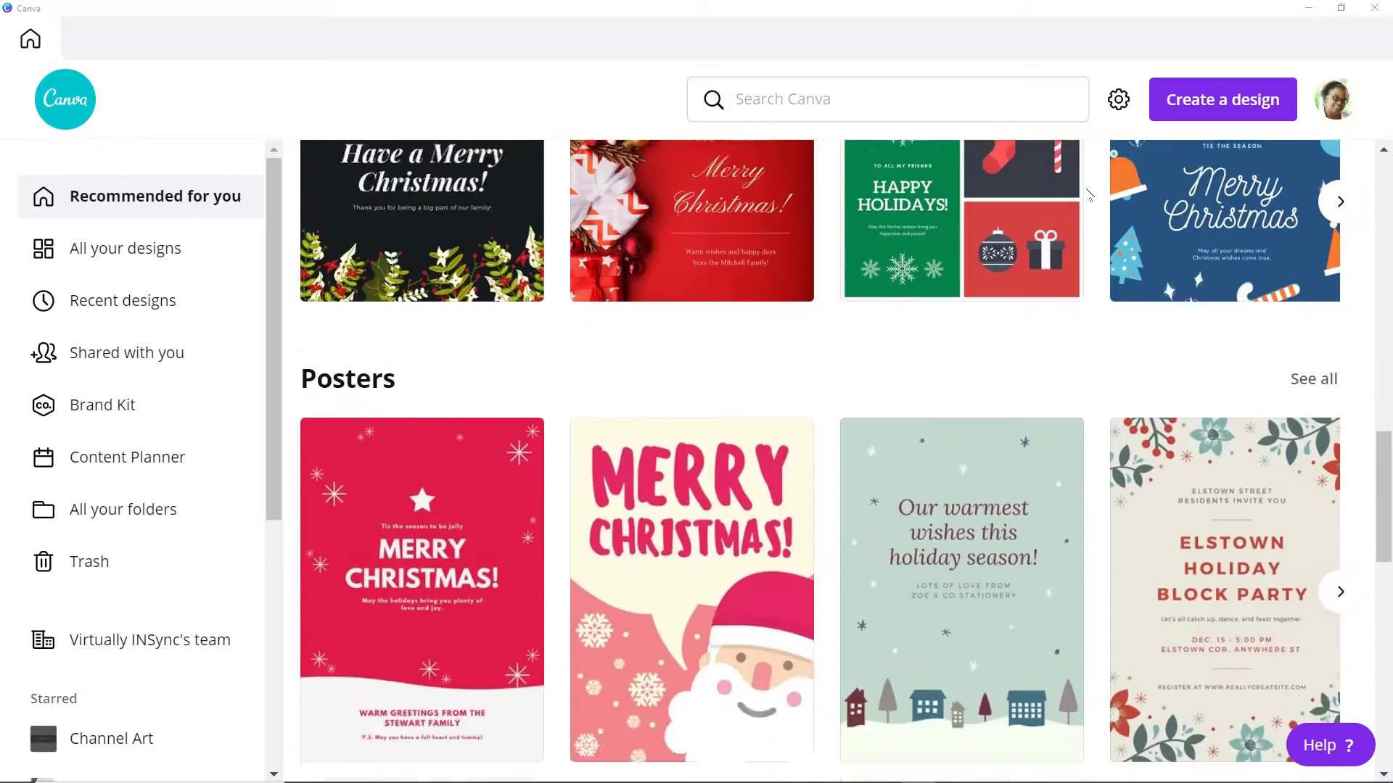
# Step: Scroll down the home page past the holiday template sections to the Videos row
pyautogui.scroll(-7, 1088, 194)
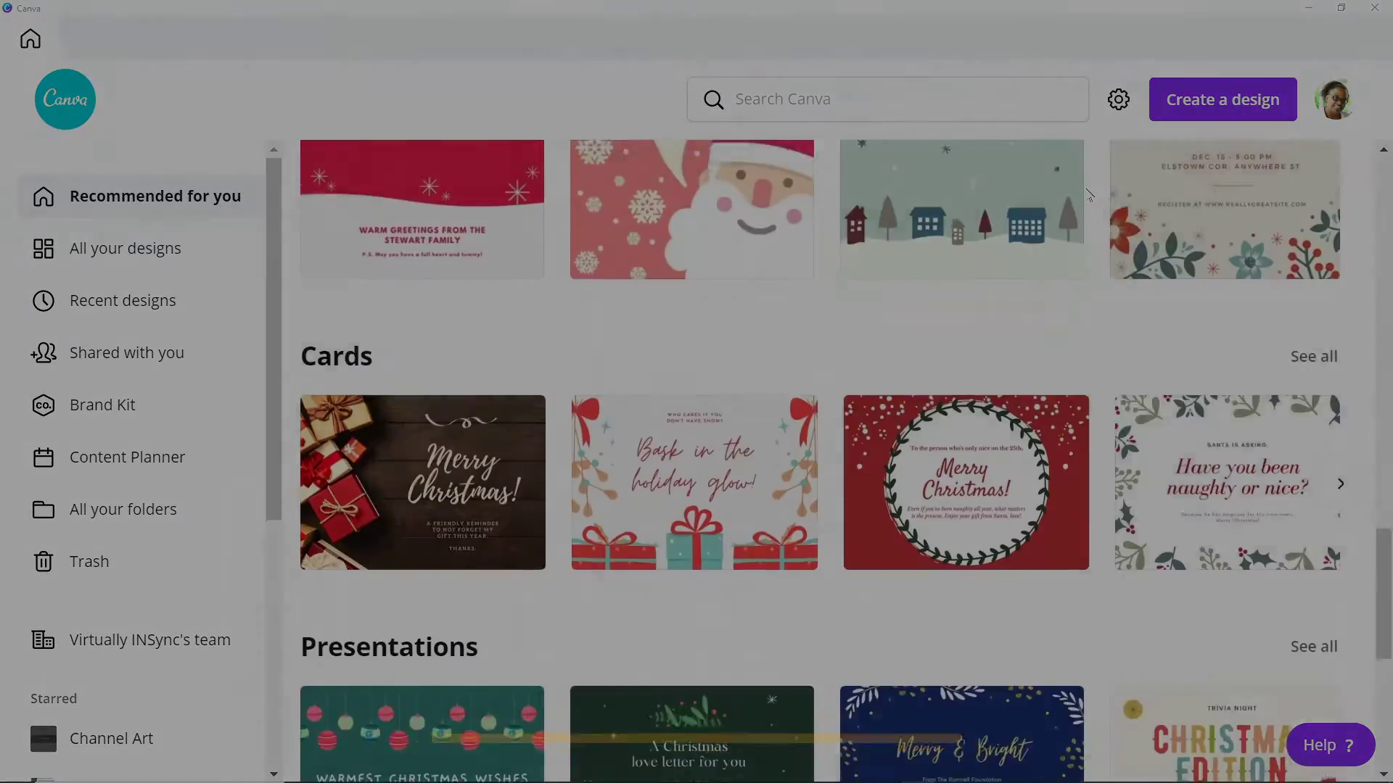
pyautogui.scroll(-9, 1088, 195)
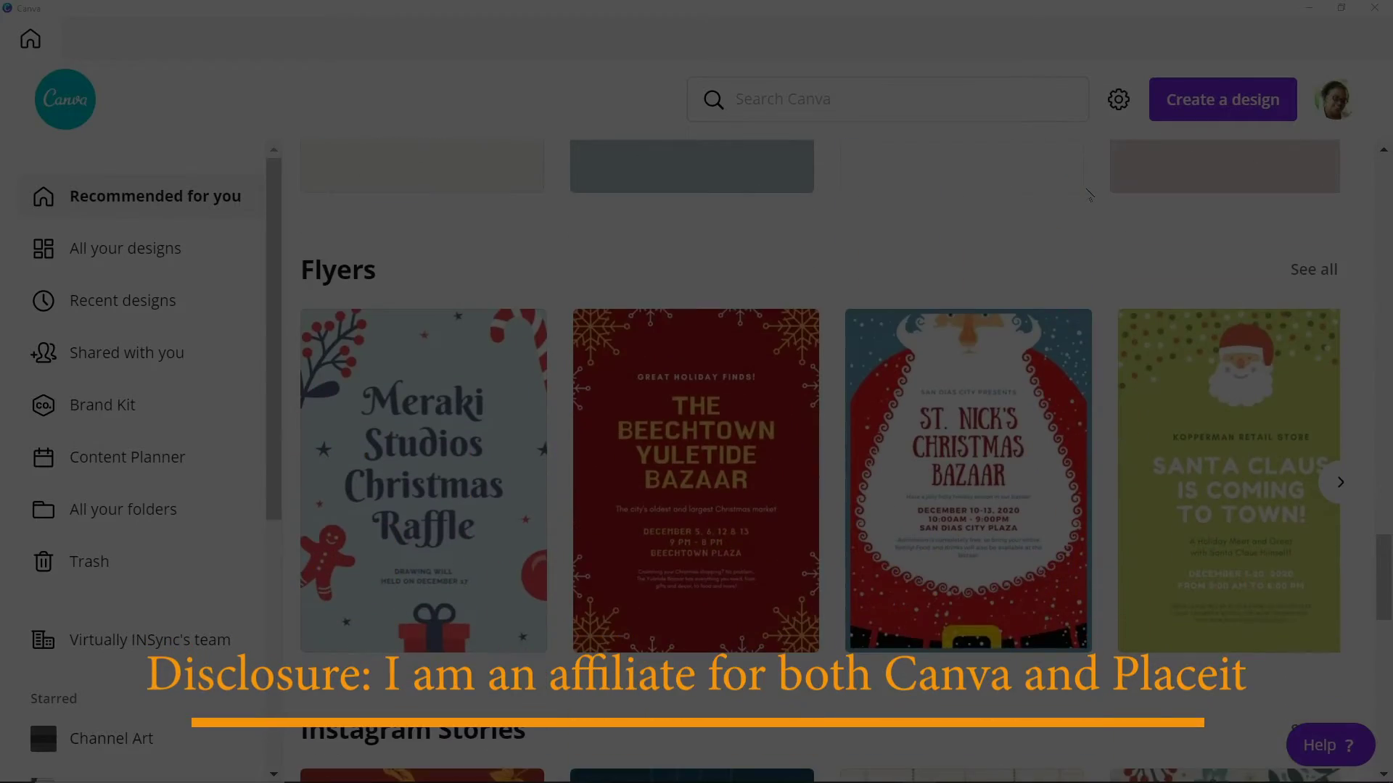
pyautogui.scroll(-10, 1088, 194)
pyautogui.scroll(-1, 1088, 194)
pyautogui.scroll(-15, 1088, 194)
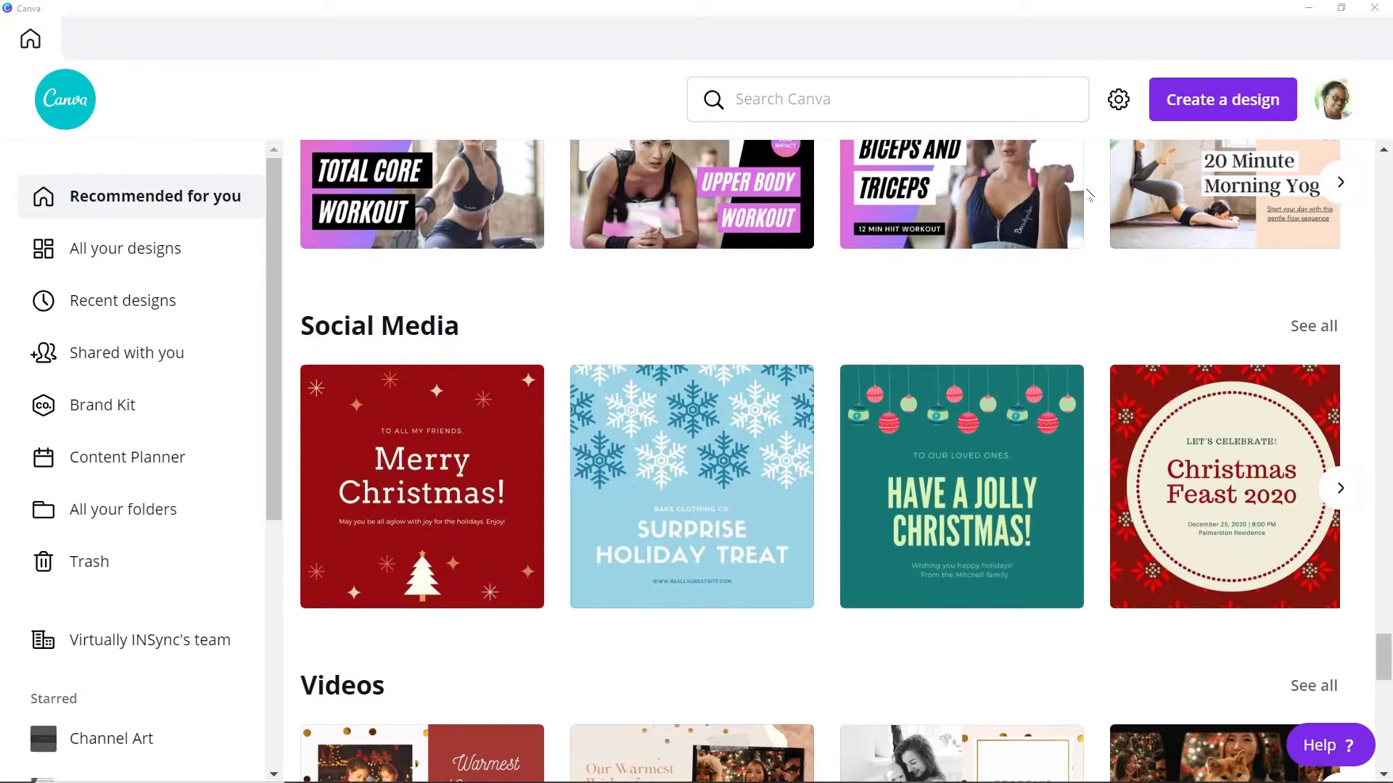
pyautogui.scroll(-2, 1088, 195)
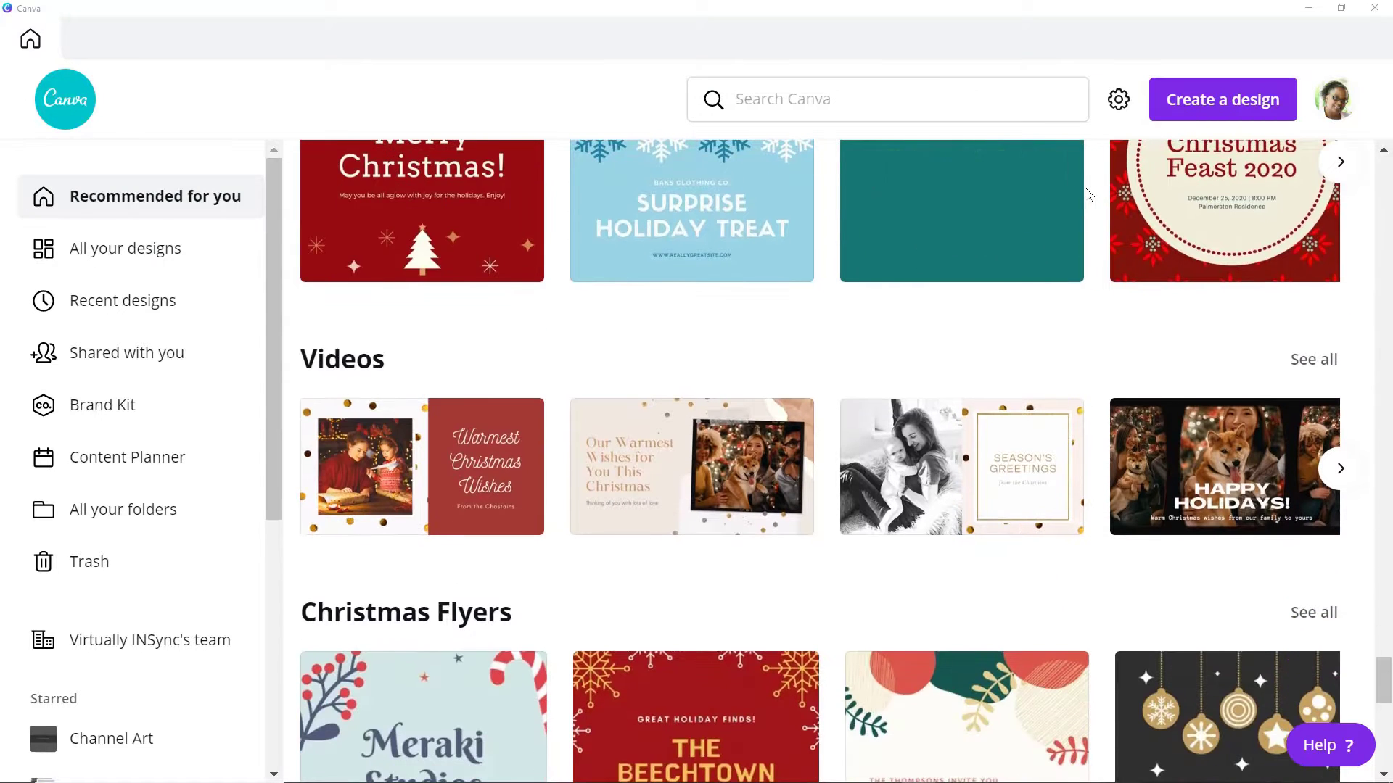
pyautogui.scroll(-2, 1088, 194)
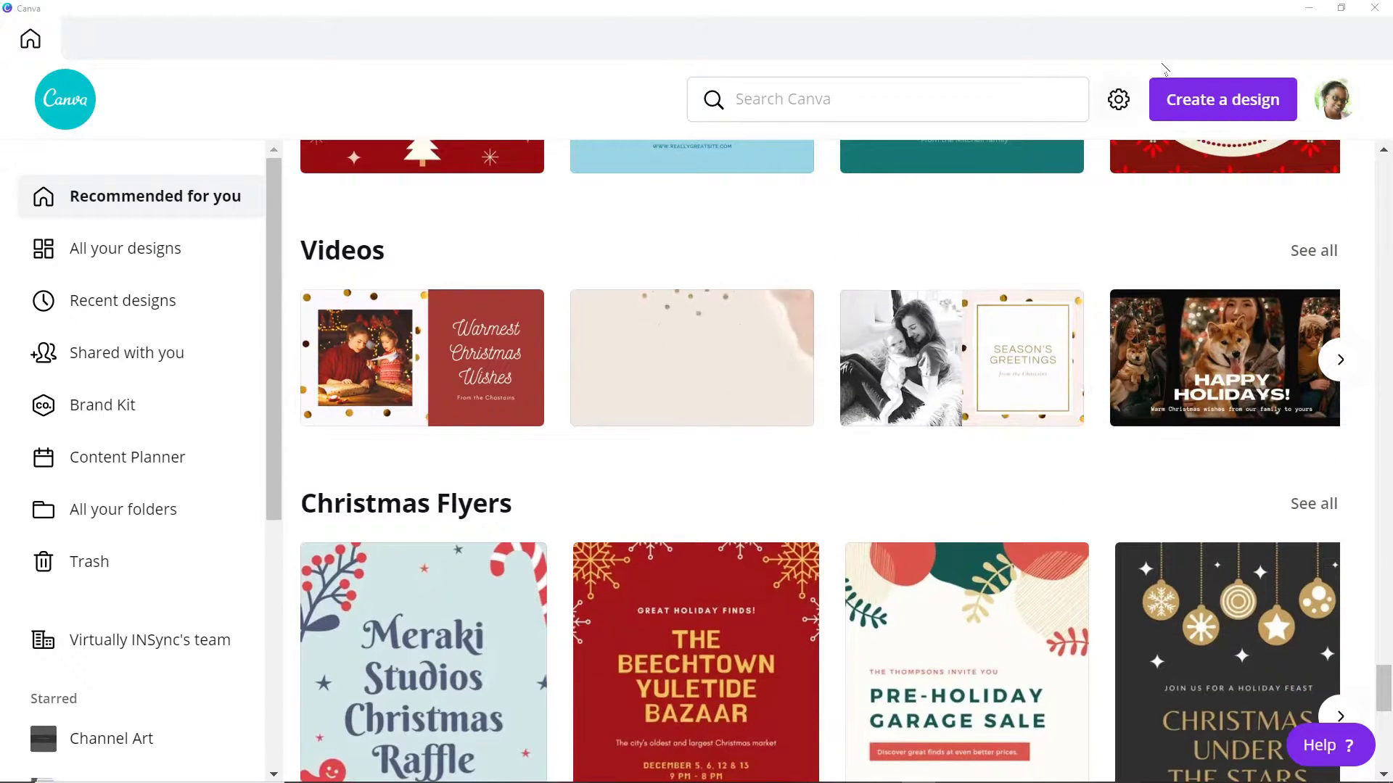
# Step: Show every Videos template with 'See all' and scroll through the video designs
pyautogui.click(1303, 252)
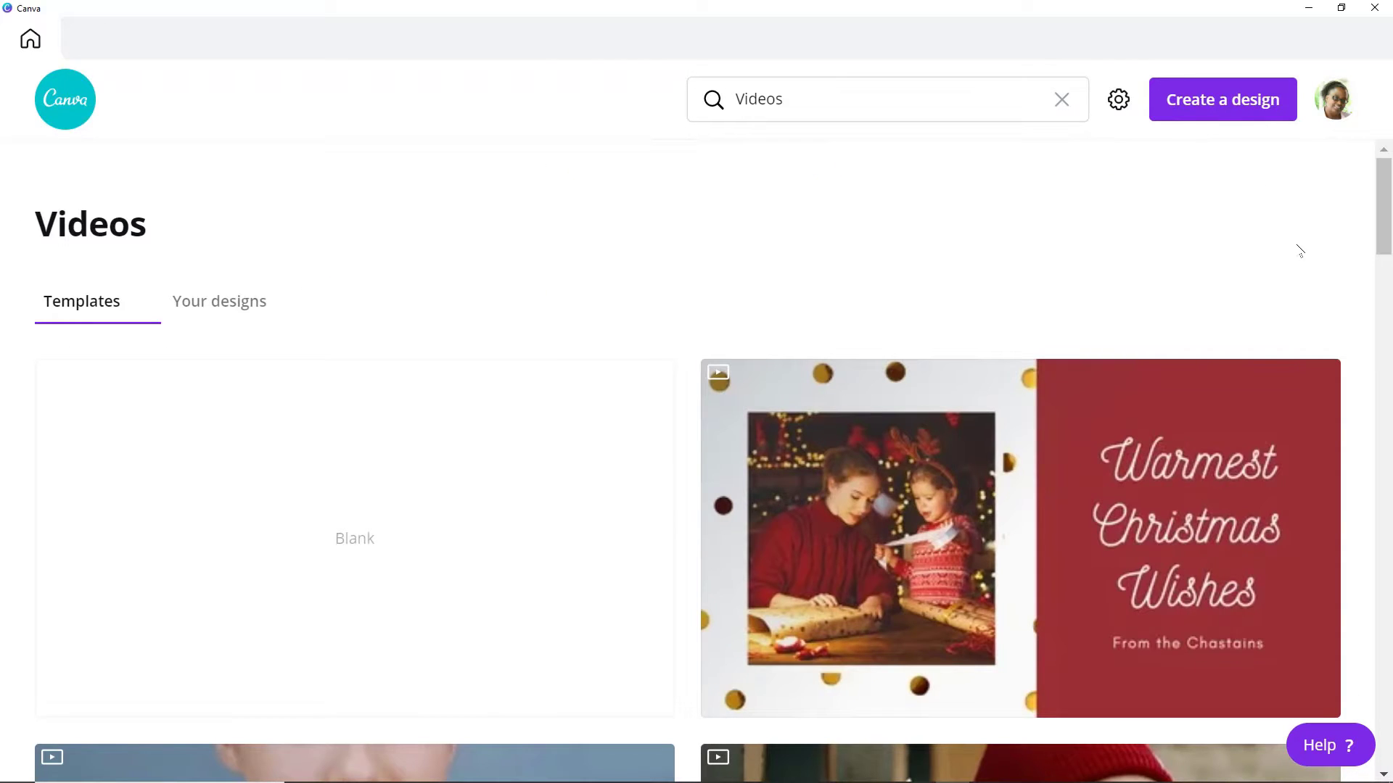
pyautogui.scroll(-8, 1298, 251)
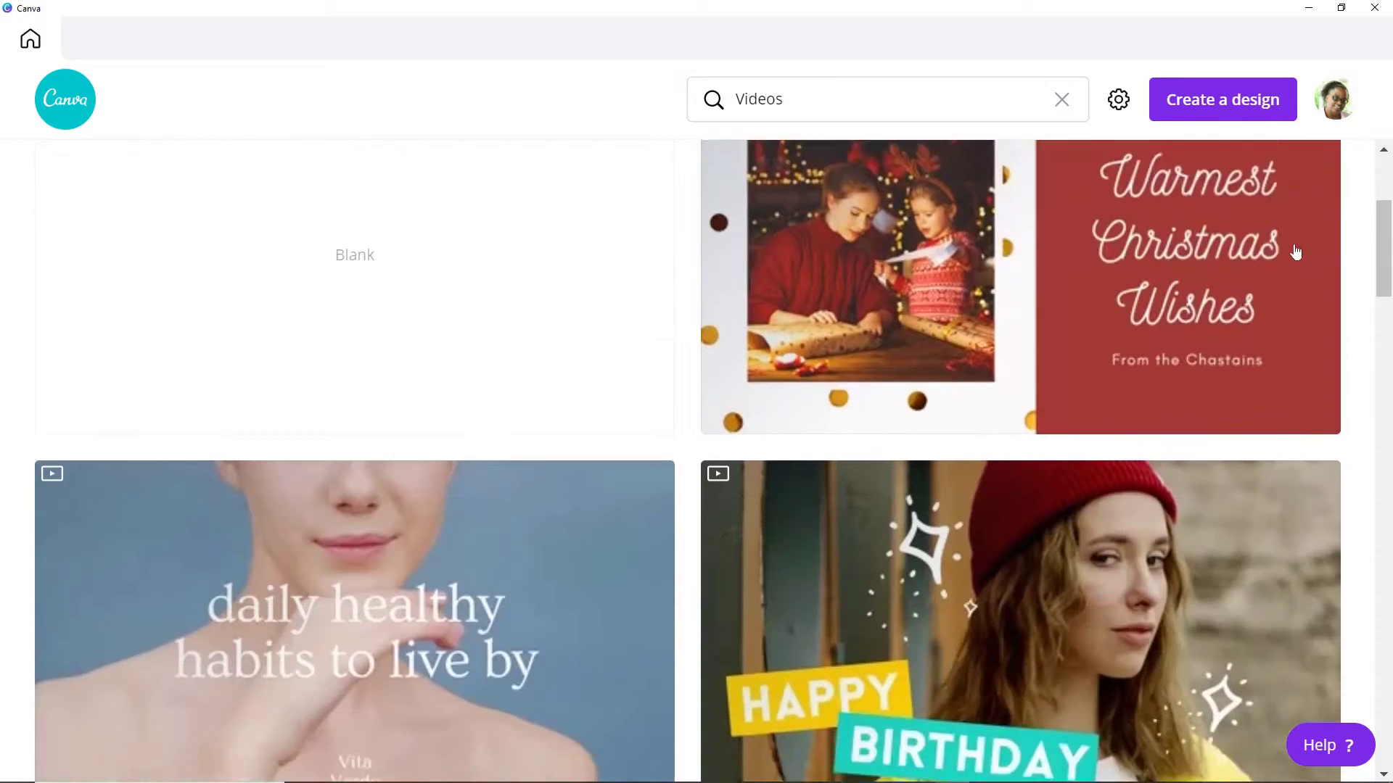
pyautogui.scroll(-5, 1296, 252)
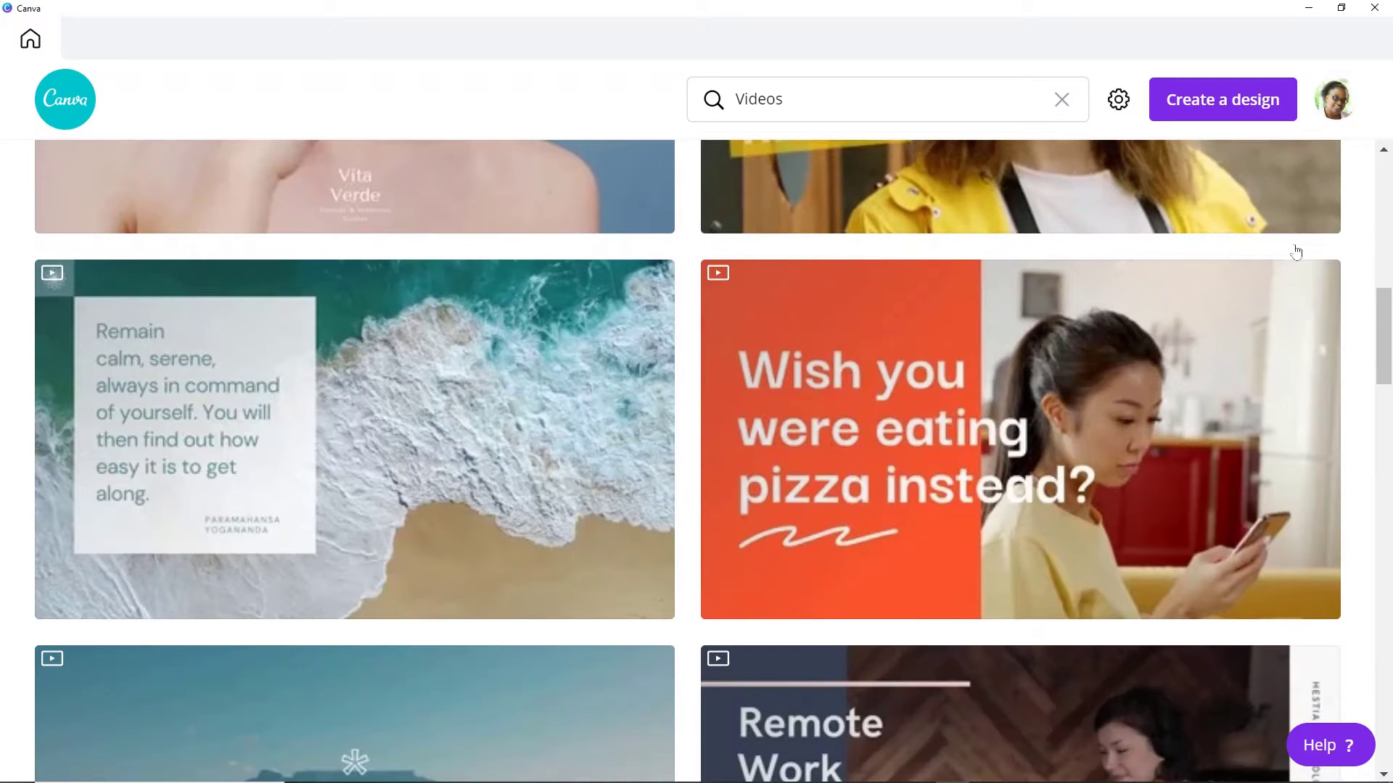
pyautogui.scroll(-9, 1296, 252)
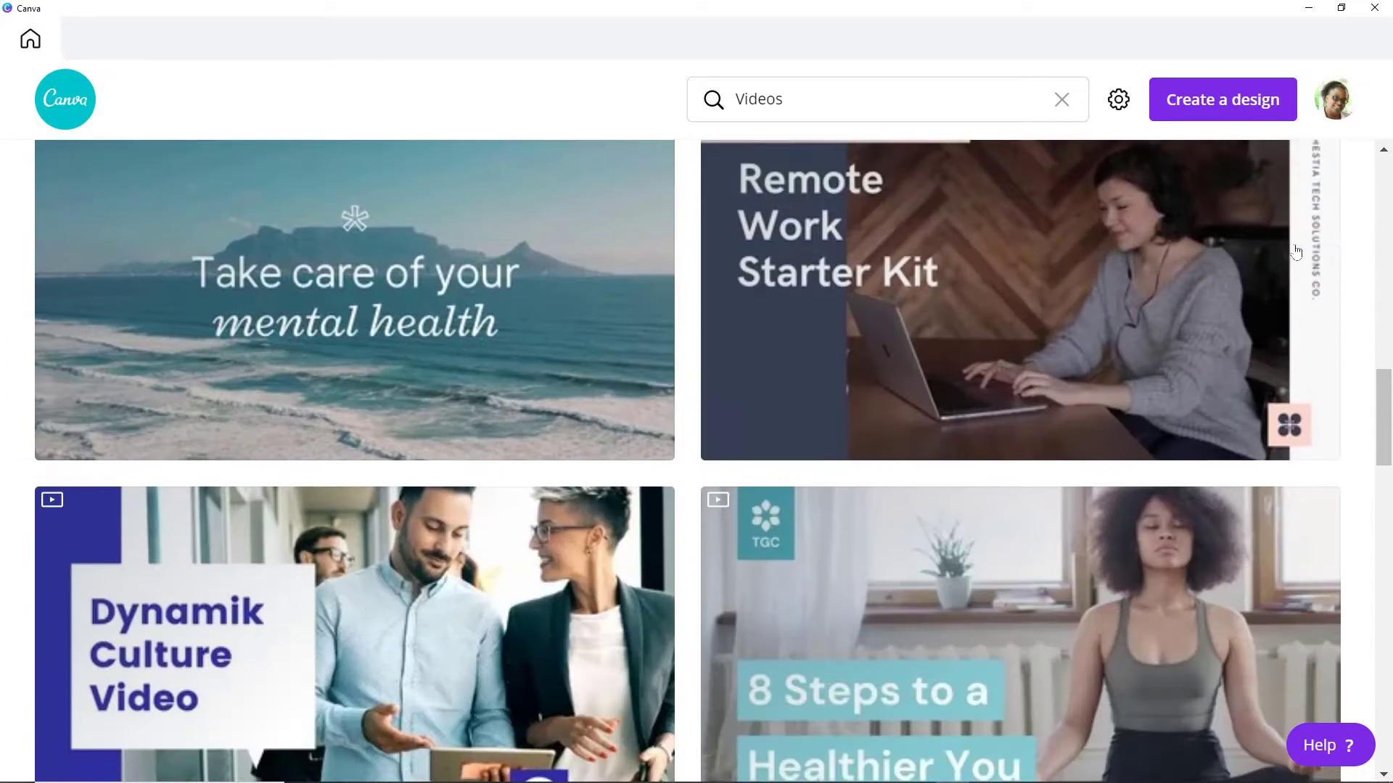
pyautogui.scroll(-2, 1296, 251)
pyautogui.scroll(-10, 1296, 252)
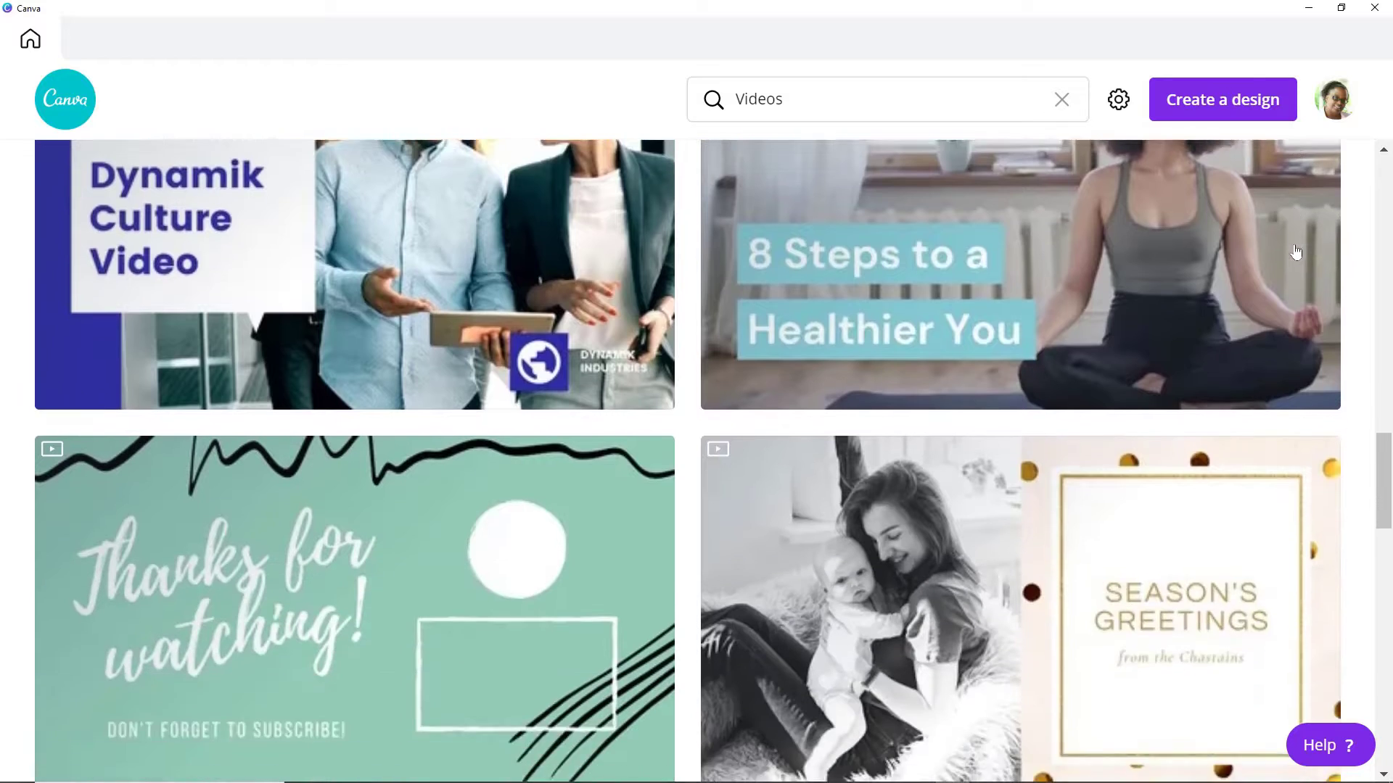
pyautogui.scroll(-2, 1297, 251)
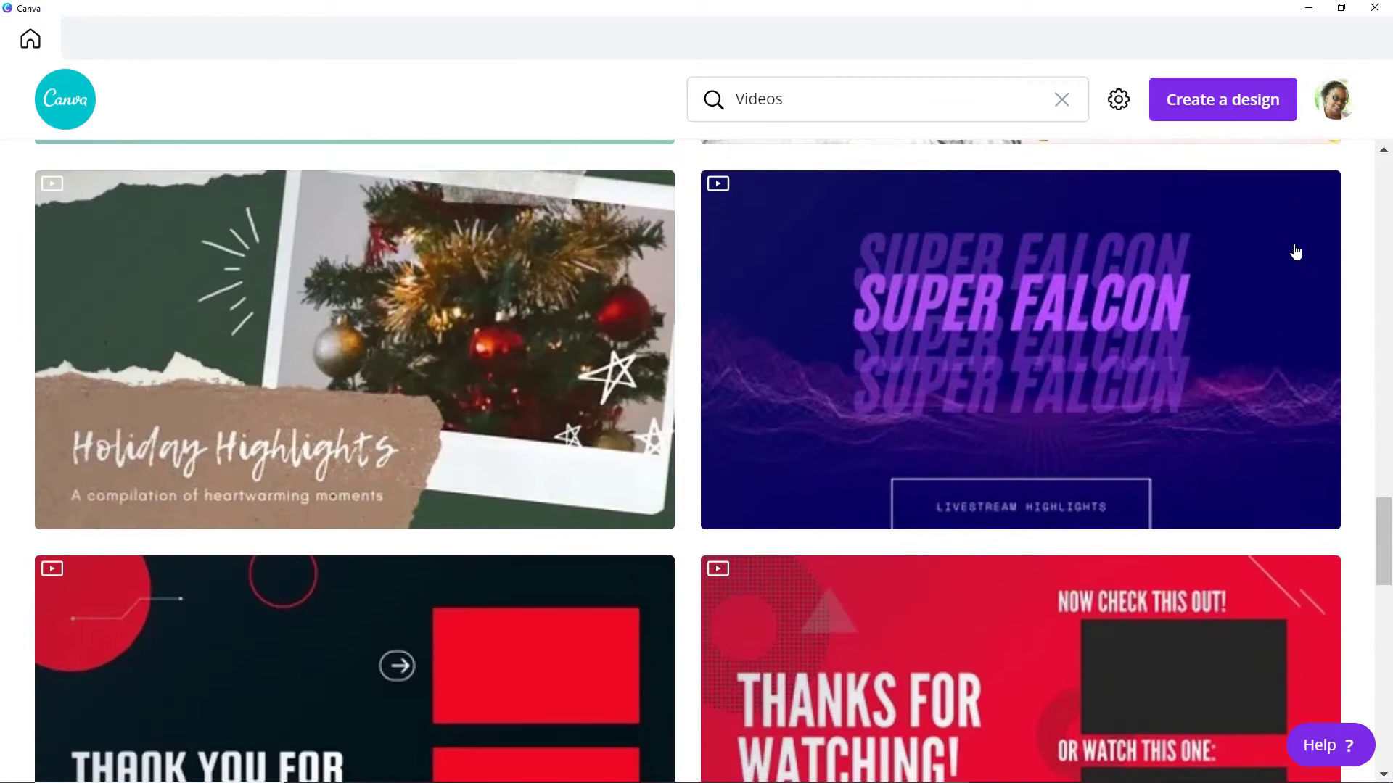
pyautogui.scroll(-6, 1296, 251)
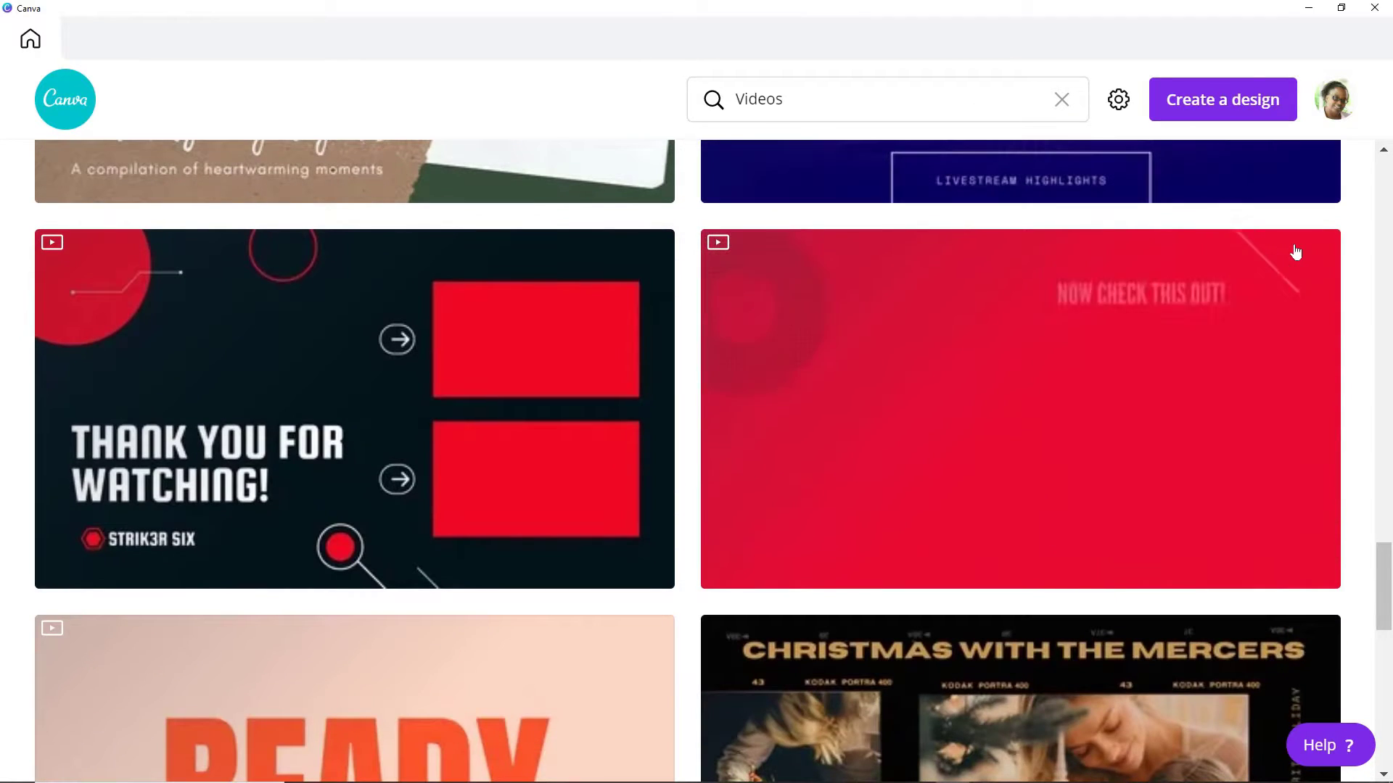
pyautogui.scroll(-8, 1296, 251)
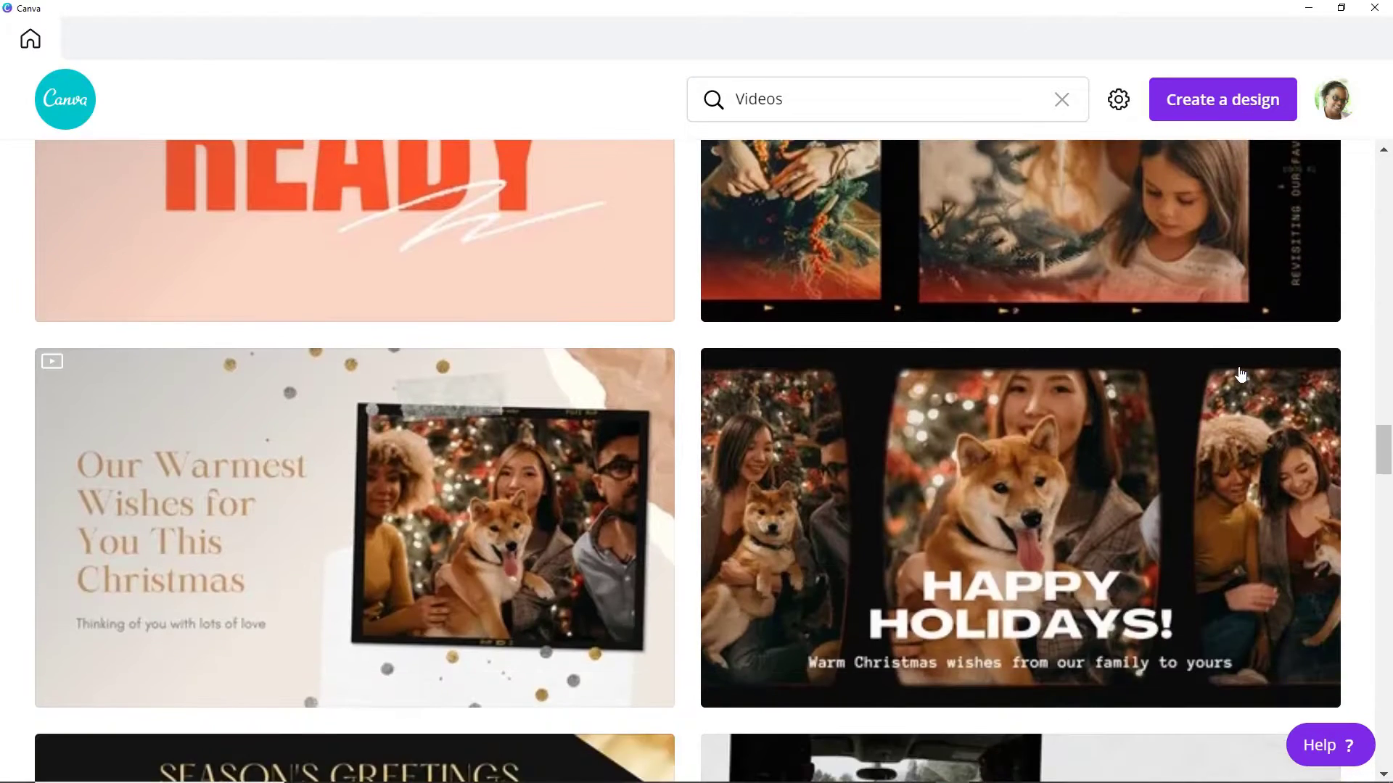
pyautogui.scroll(-4, 1240, 375)
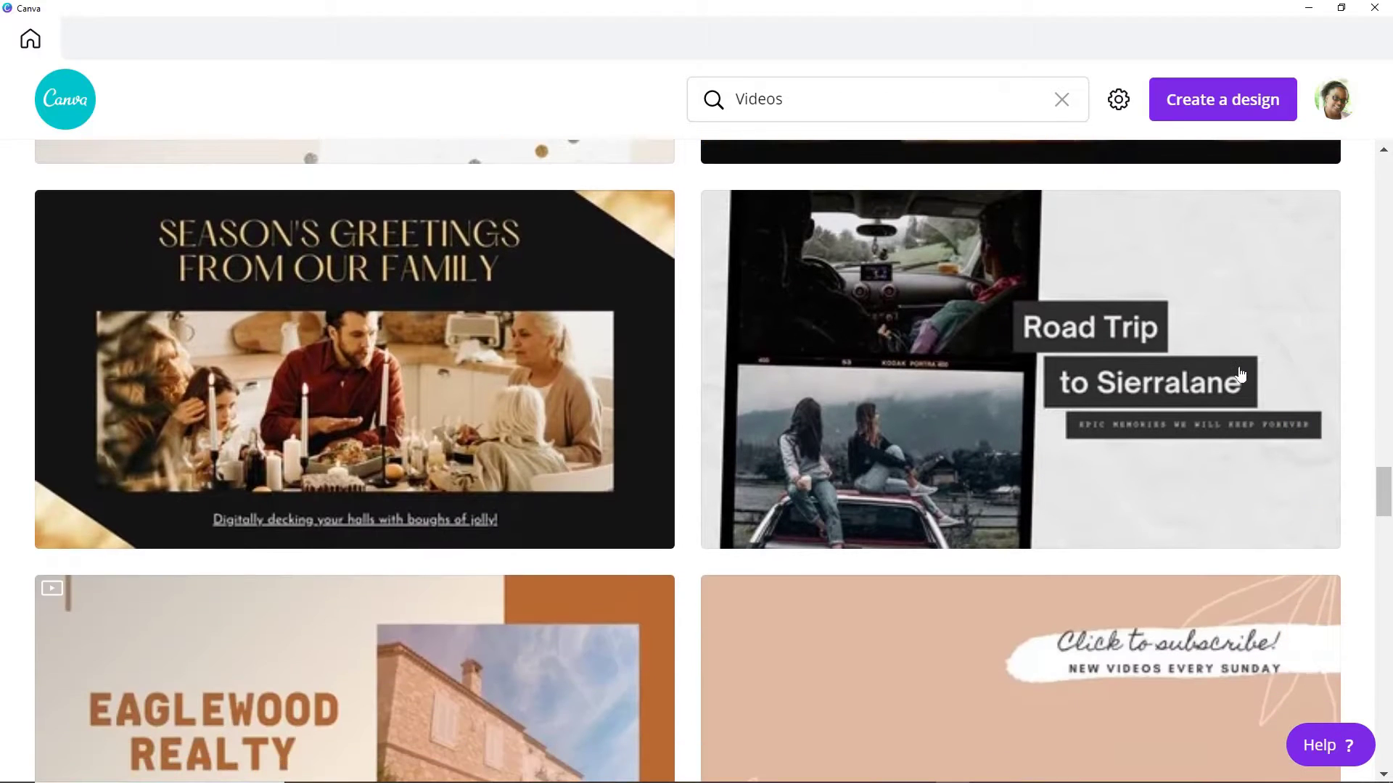
pyautogui.scroll(-10, 1241, 375)
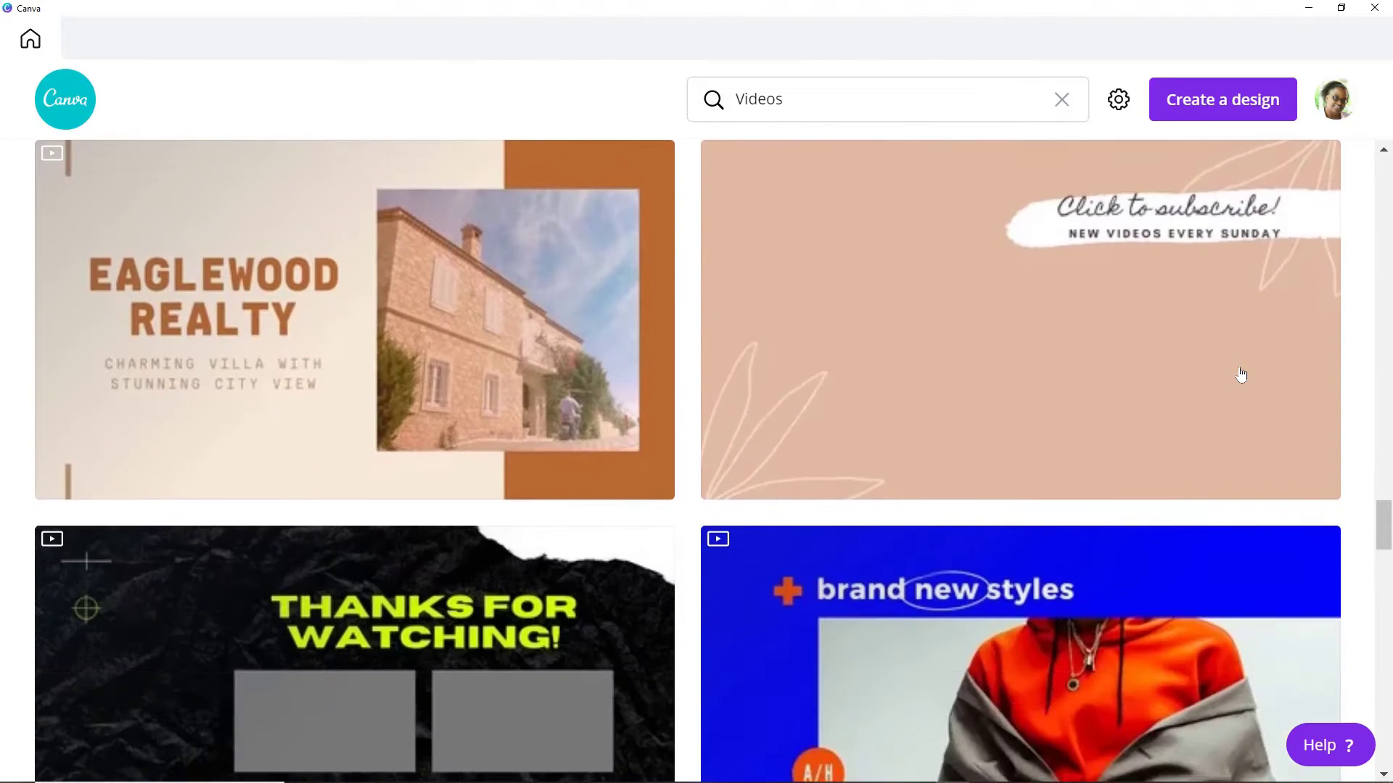
pyautogui.scroll(-10, 1240, 374)
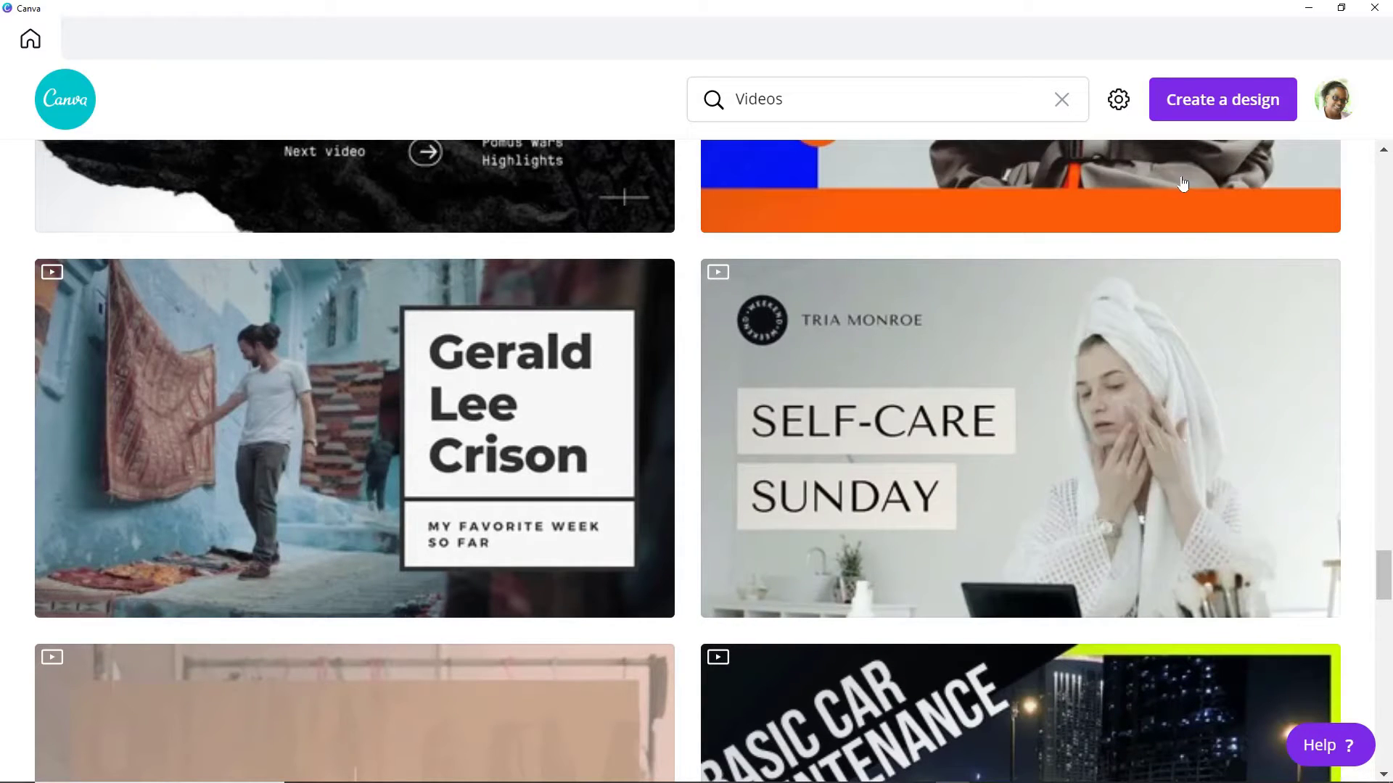
pyautogui.scroll(-12, 1183, 184)
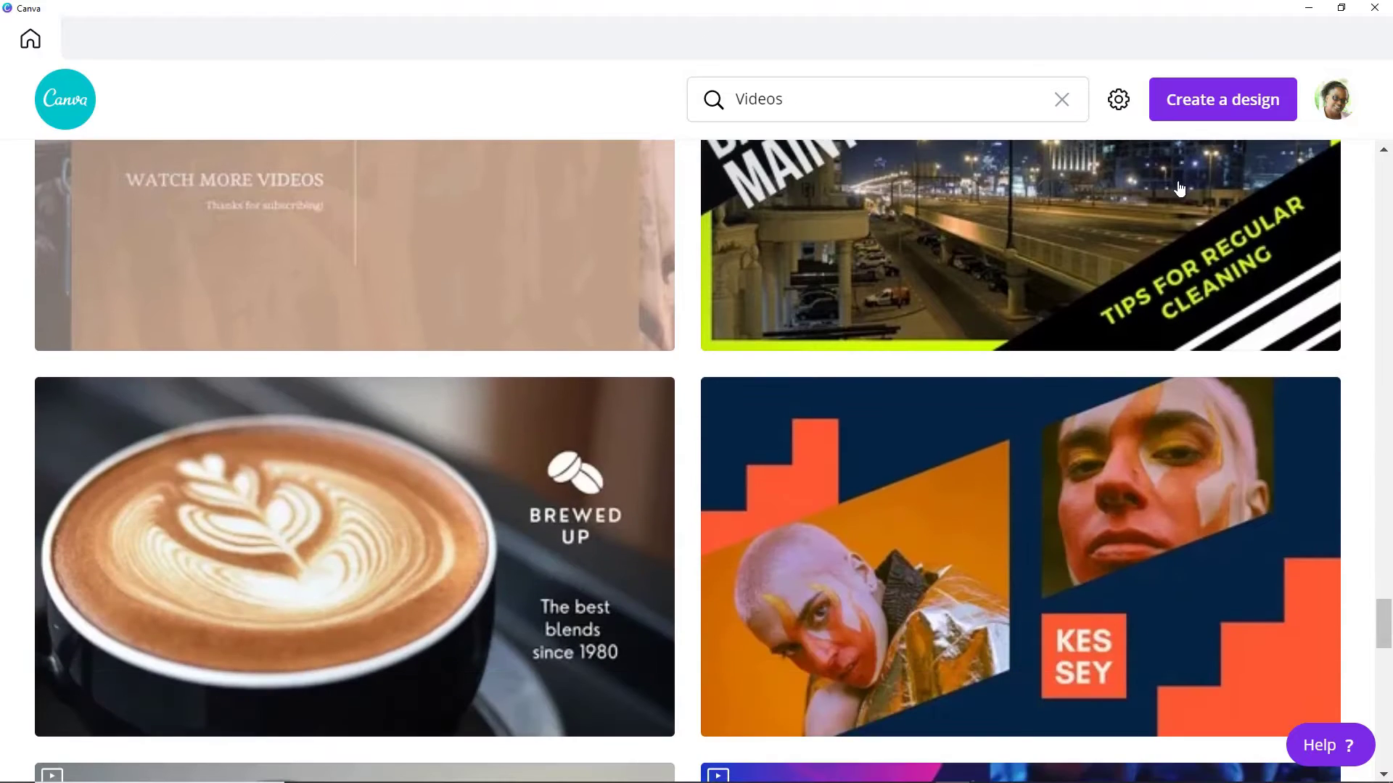
pyautogui.scroll(-11, 1180, 191)
pyautogui.scroll(-3, 1180, 194)
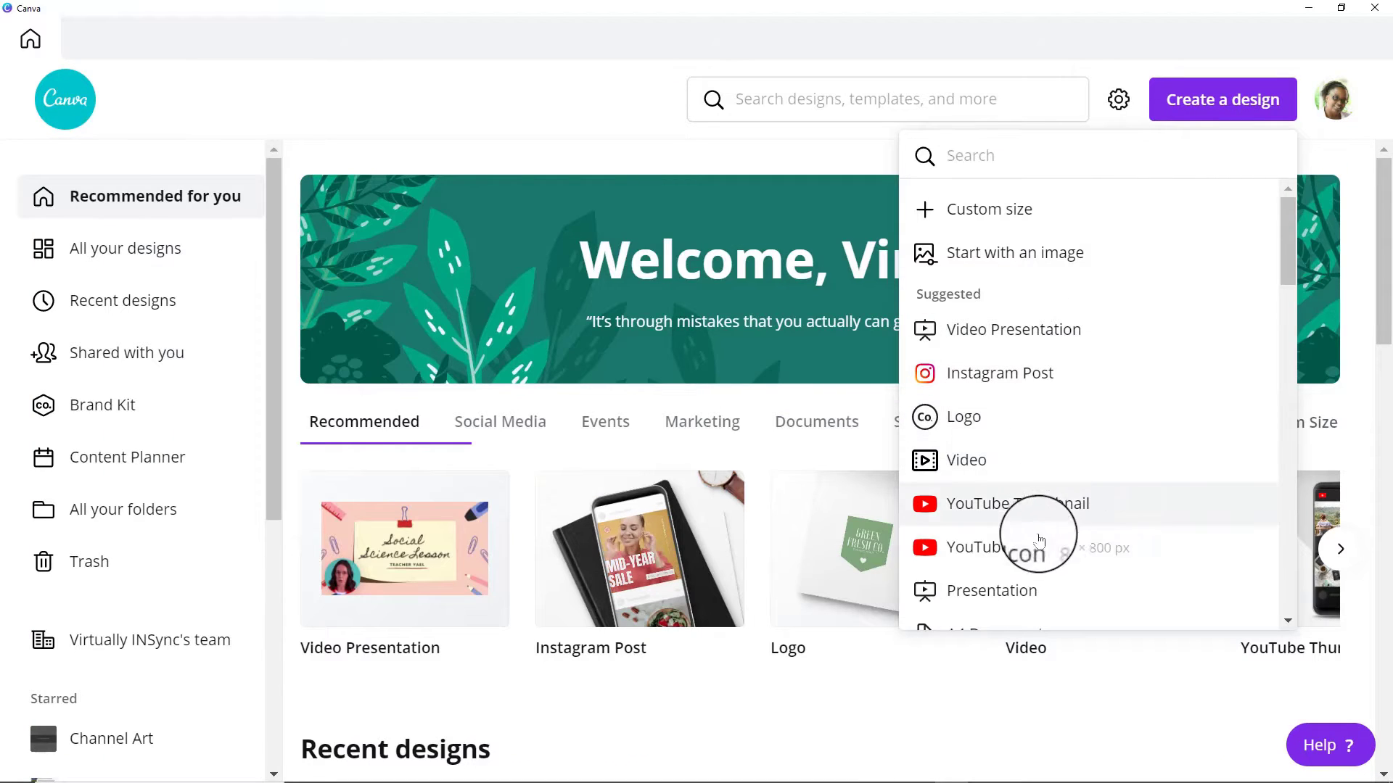
# Step: Create a blank 1920 × 1080 YouTube Video design and scroll its video templates
pyautogui.scroll(-3, 1033, 555)
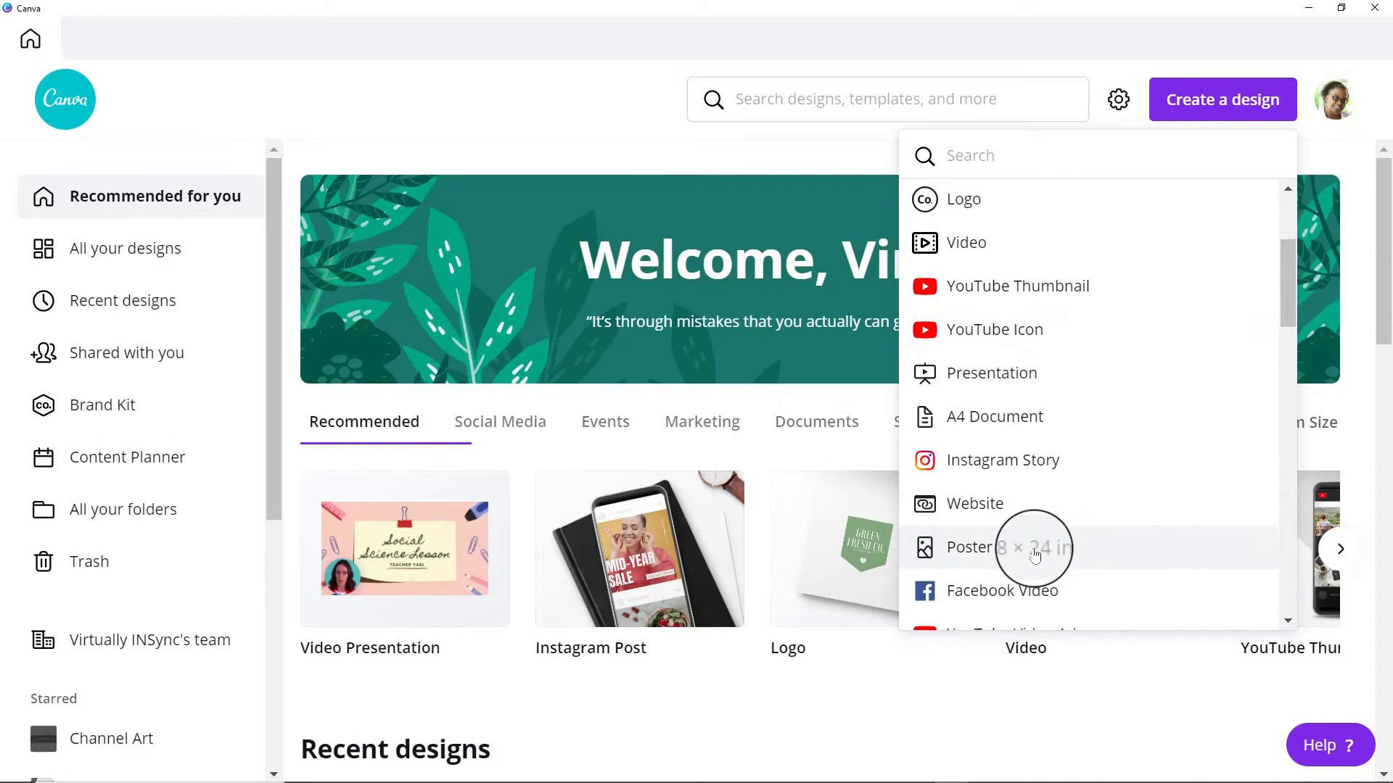
pyautogui.scroll(-1, 1036, 548)
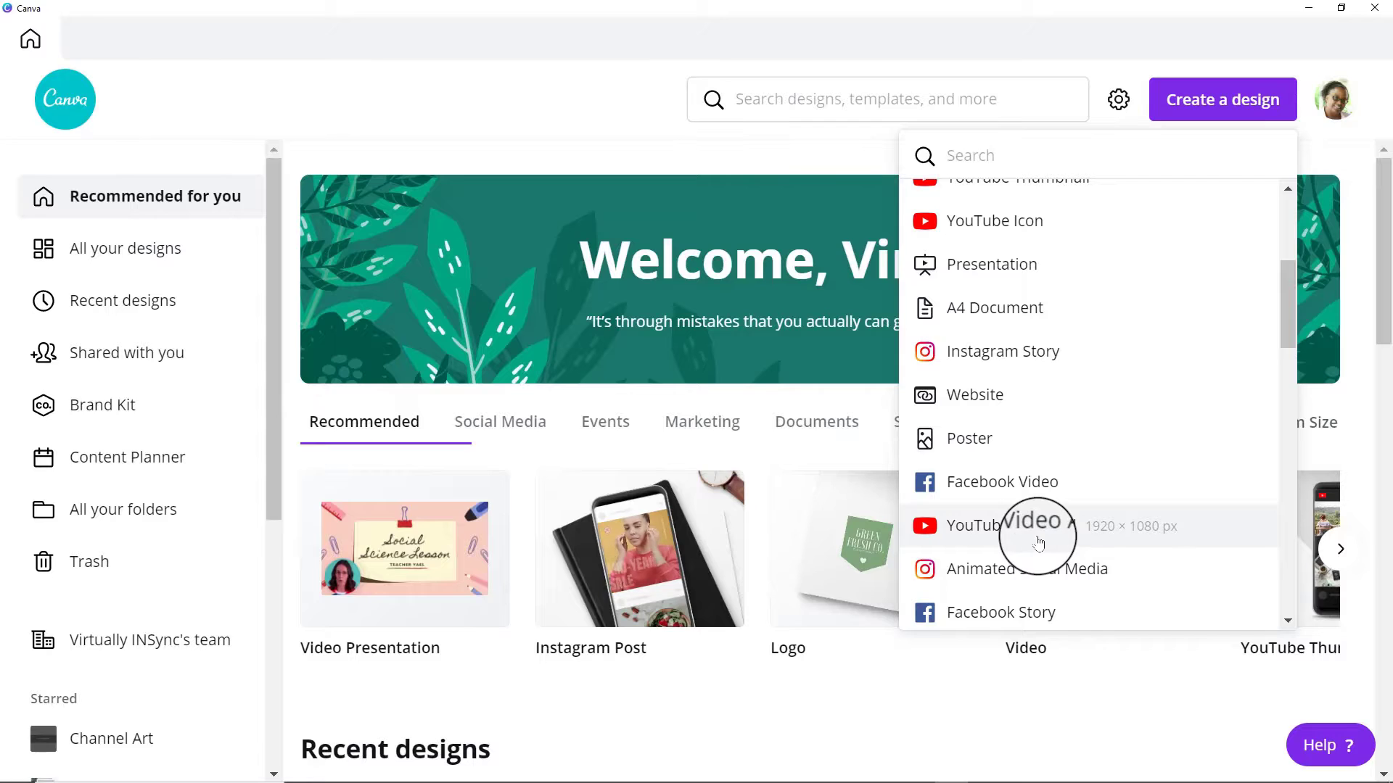
pyautogui.click(1039, 537)
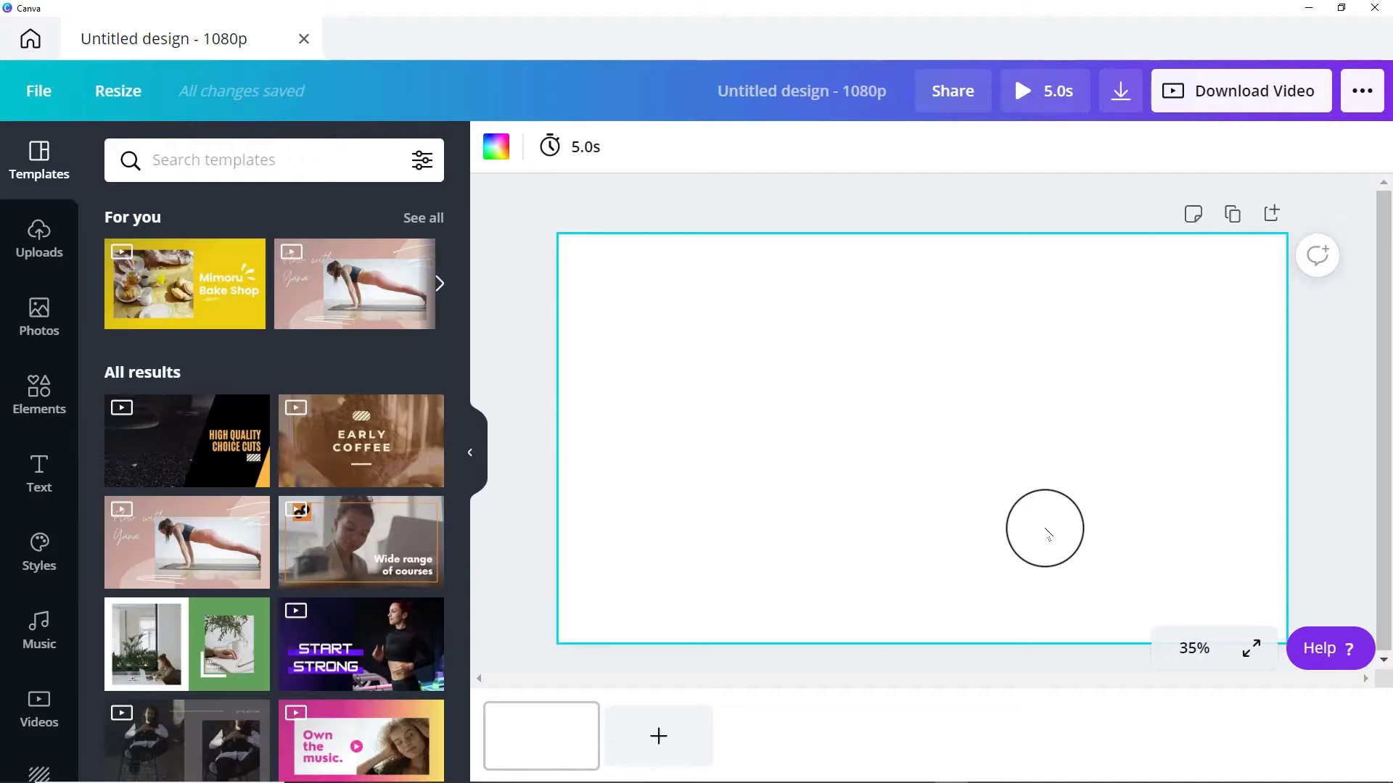
pyautogui.scroll(-5, 341, 296)
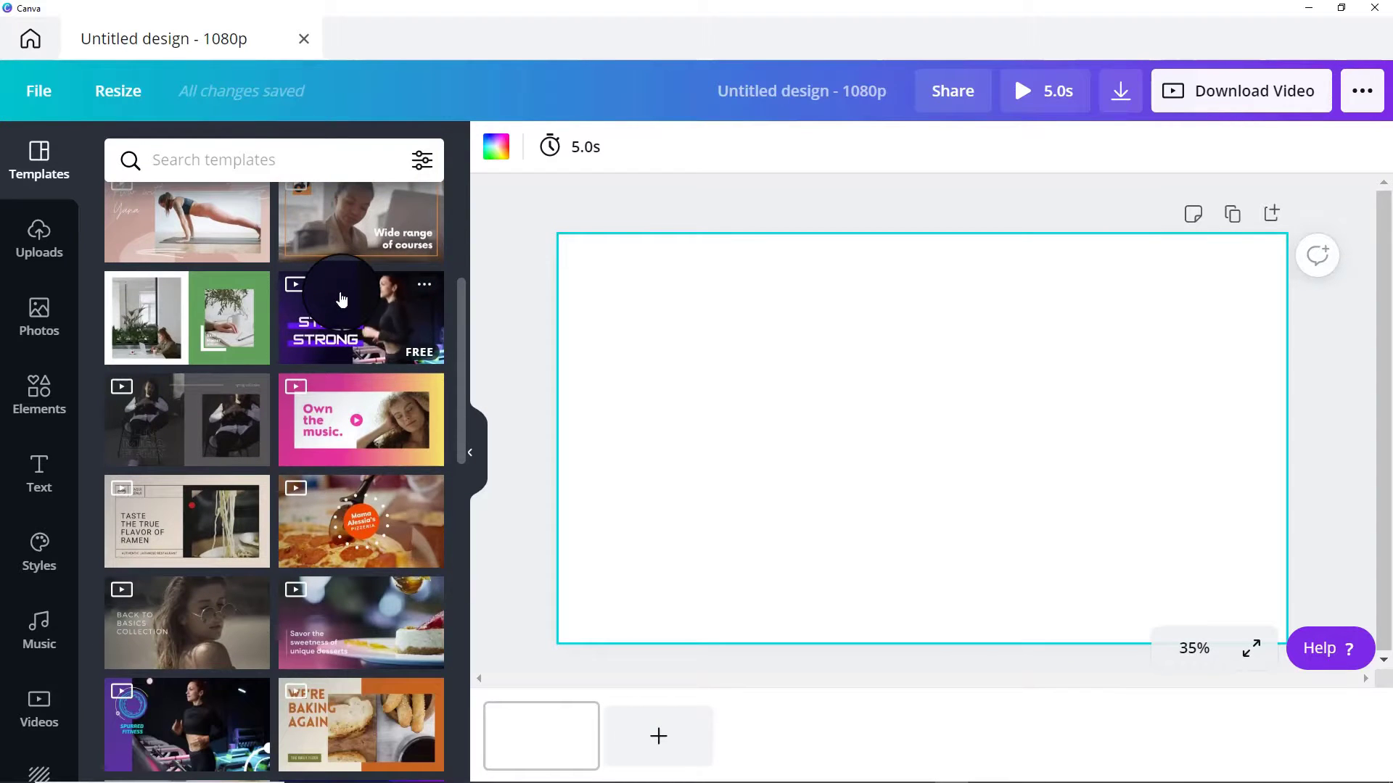
pyautogui.scroll(-6, 341, 299)
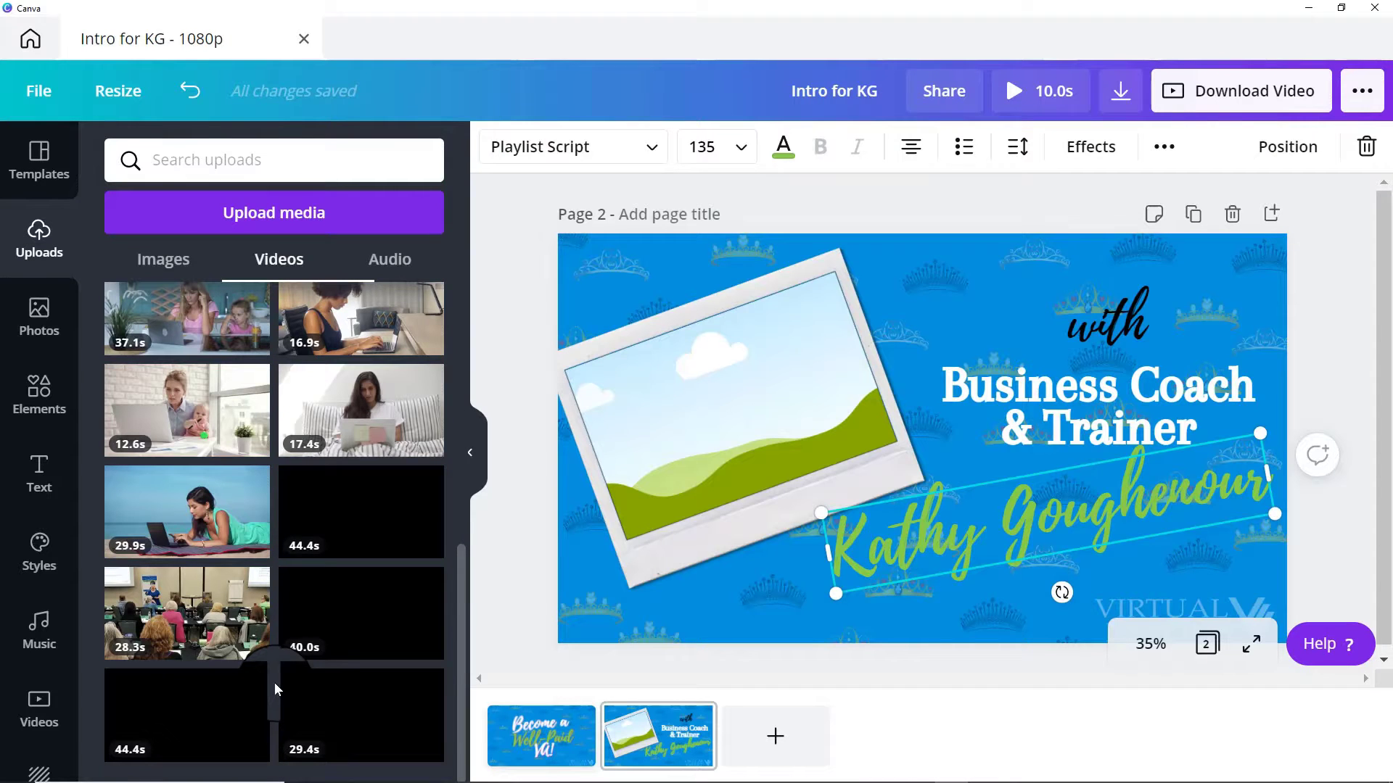
# Step: Place the 29.4s classroom clip in the page 2 photo frame, replacing the 28.3s clip
pyautogui.moveTo(180, 618); pyautogui.dragTo(668, 427)
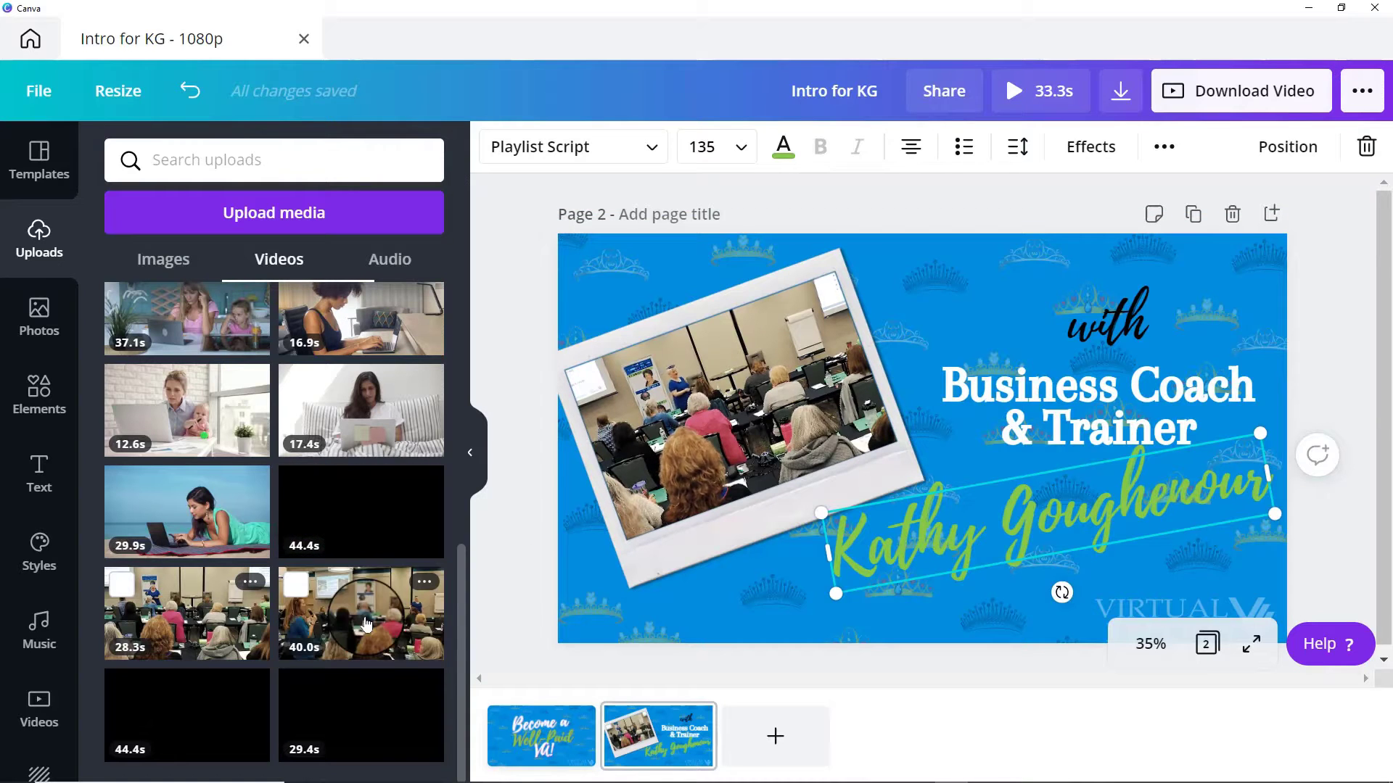
pyautogui.moveTo(356, 727); pyautogui.dragTo(693, 416)
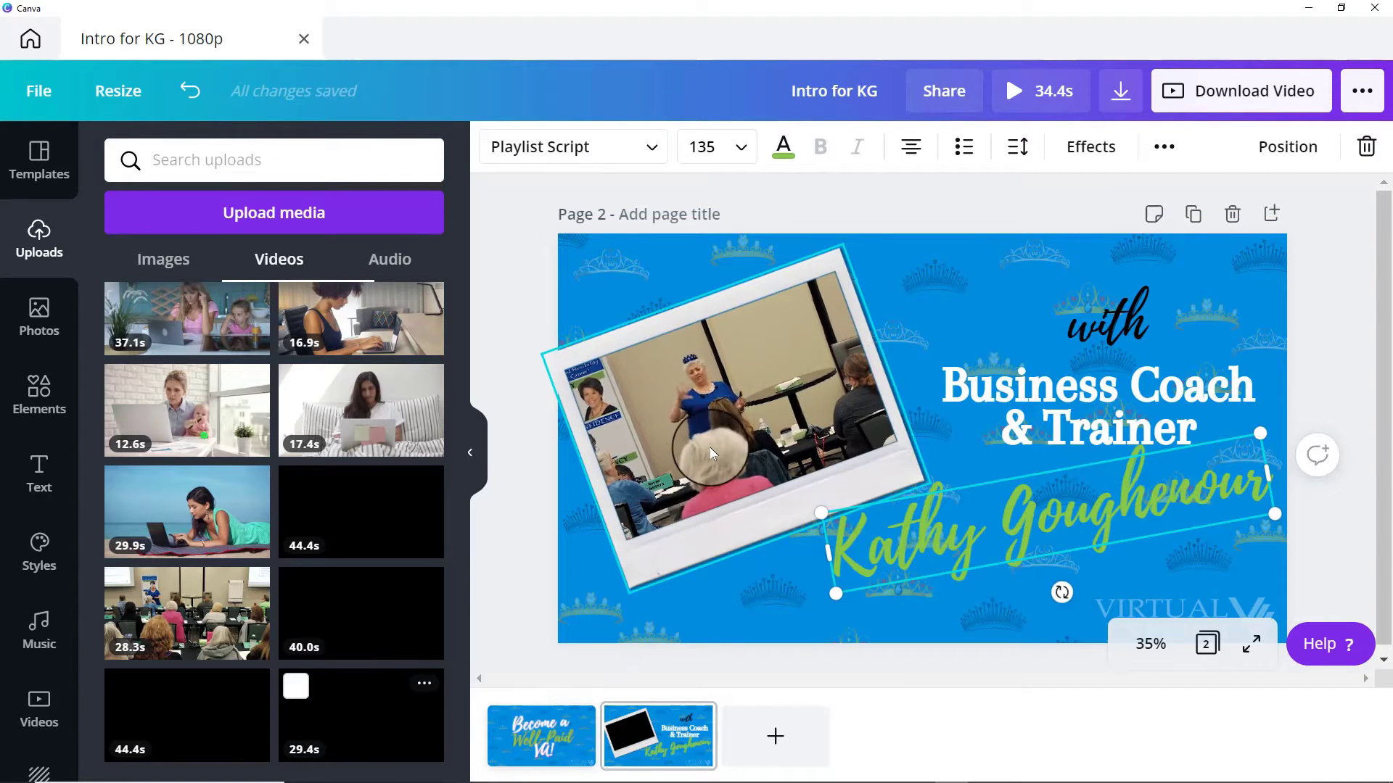
pyautogui.click(711, 446)
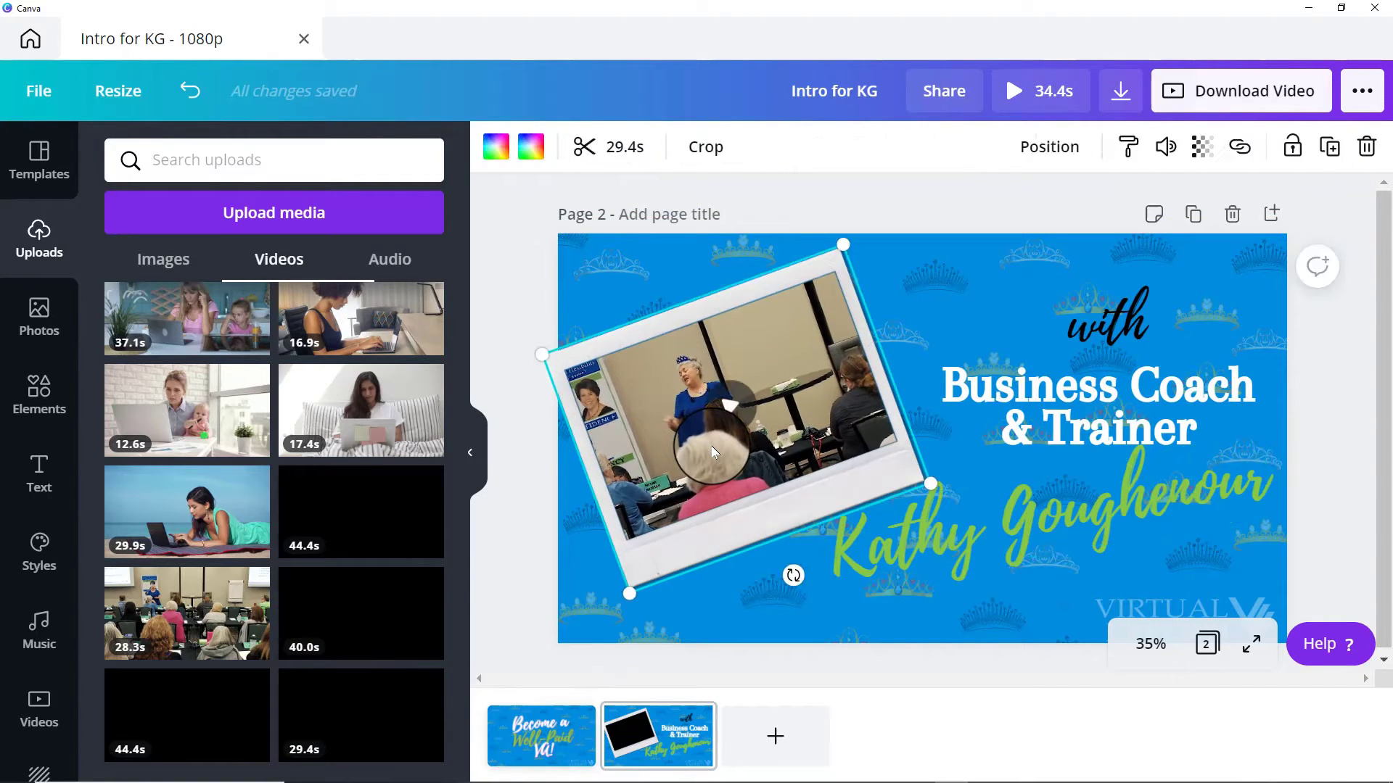
pyautogui.click(621, 148)
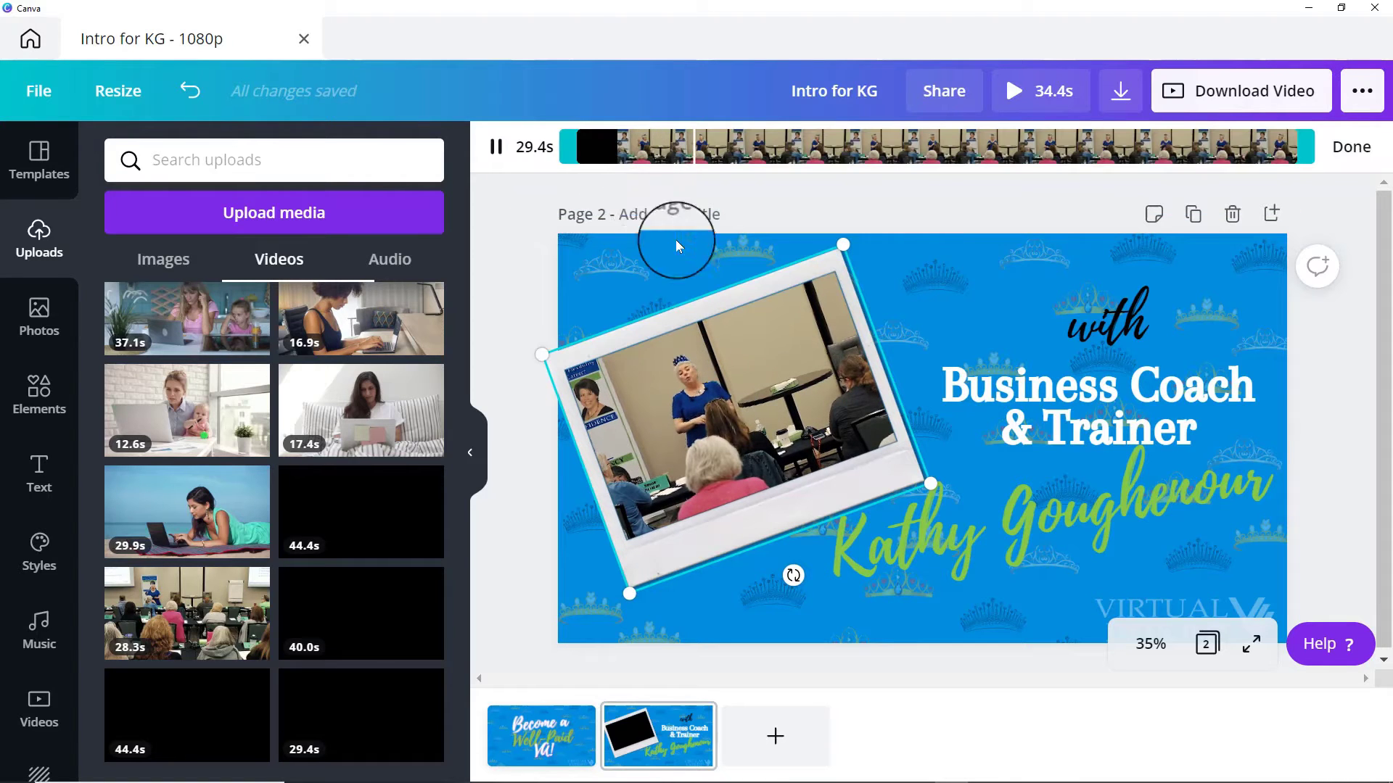
# Step: Trim both ends of the framed classroom video down to 6.0s
pyautogui.moveTo(566, 148); pyautogui.dragTo(618, 146)
pyautogui.moveTo(1302, 154); pyautogui.dragTo(754, 151)
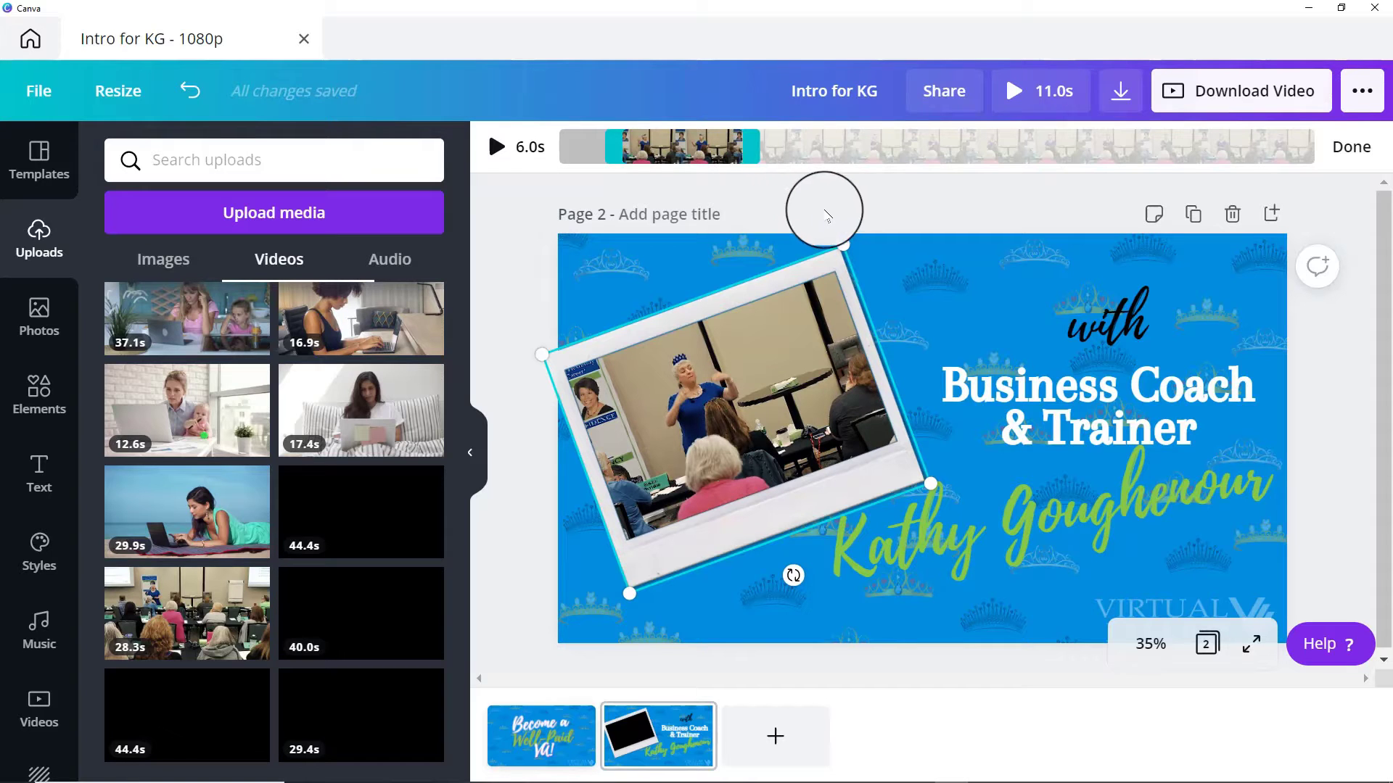
pyautogui.click(1351, 147)
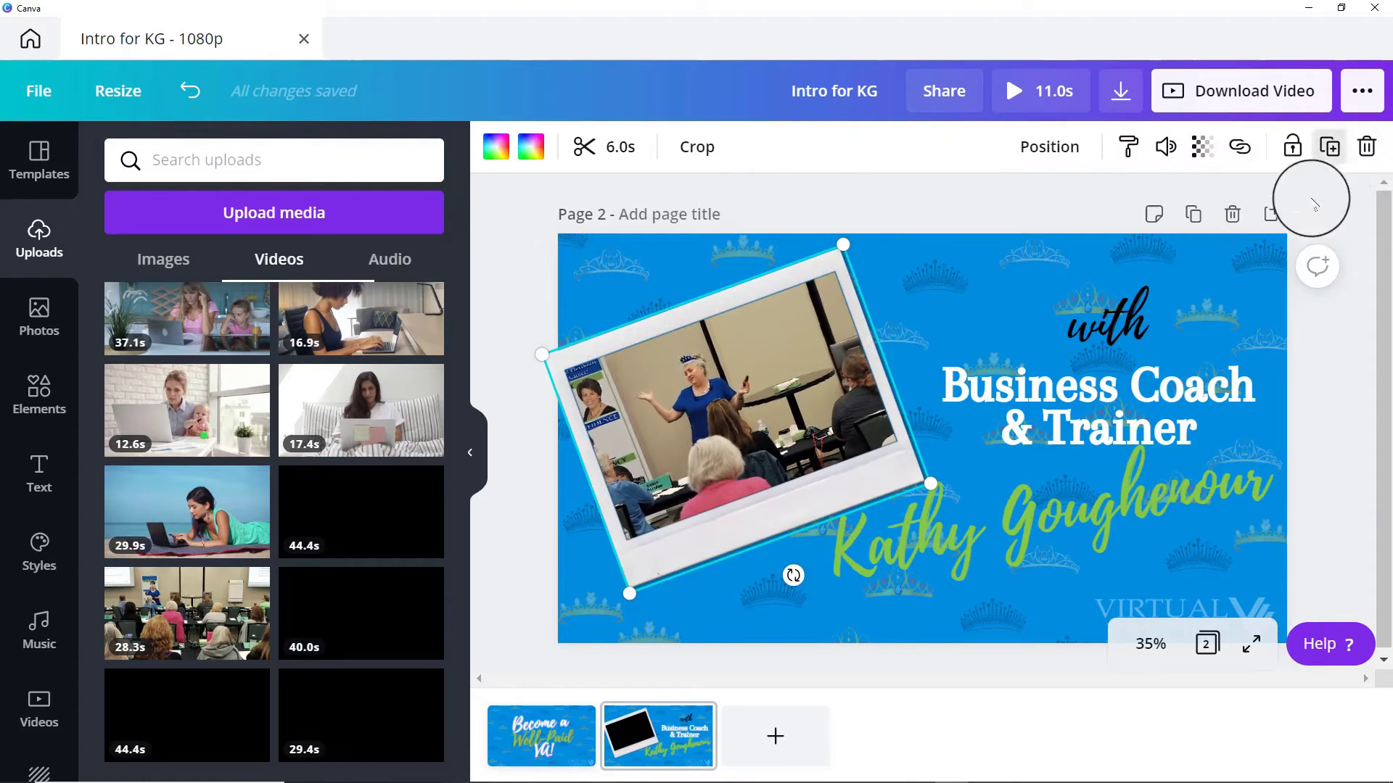
# Step: Enlarge the tilted video frame and shift it up and right
pyautogui.moveTo(629, 593)
pyautogui.mouseDown()
pyautogui.moveTo(613, 596)
pyautogui.moveTo(629, 596)
pyautogui.mouseUp()
pyautogui.moveTo(720, 544); pyautogui.dragTo(751, 534)
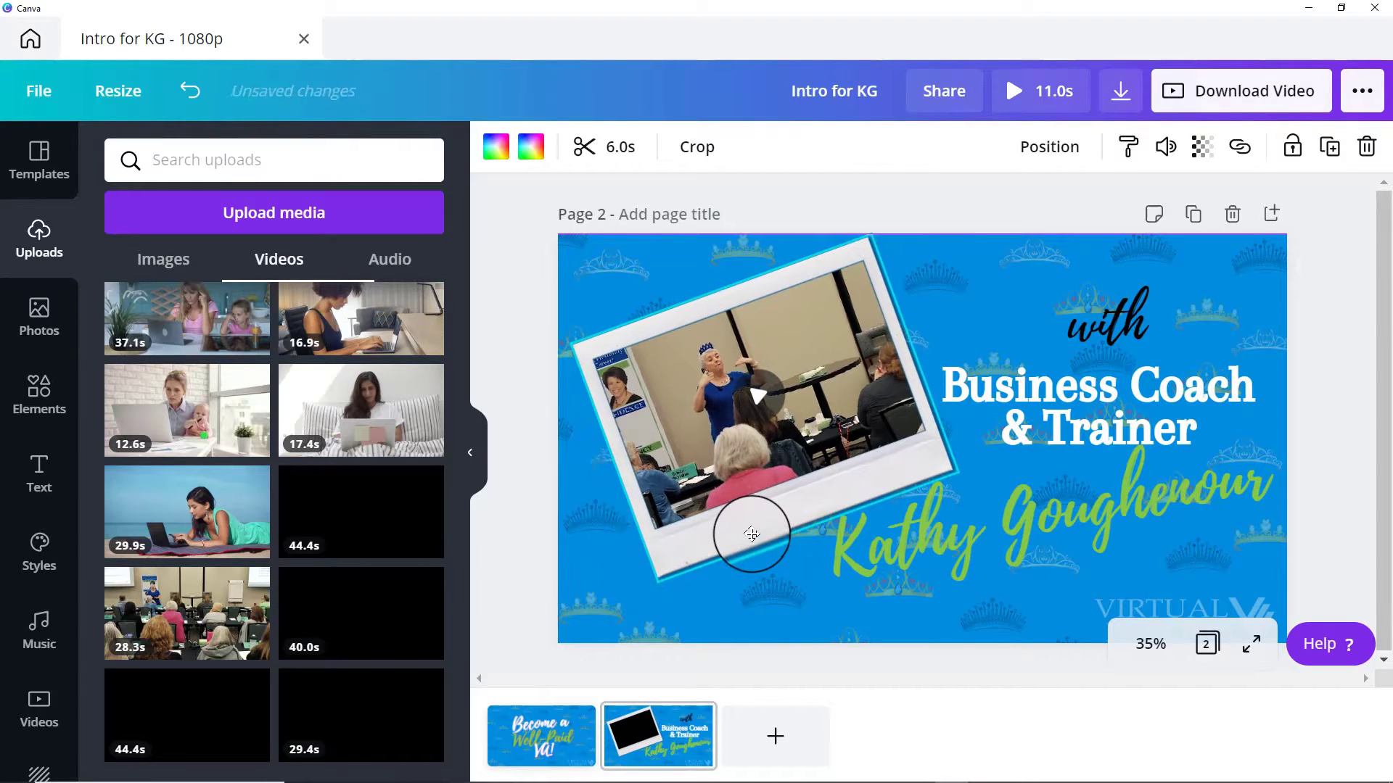
pyautogui.moveTo(653, 580); pyautogui.dragTo(618, 604)
# Step: Rotate the green script name to a steeper tilt of about -5°
pyautogui.click(521, 562)
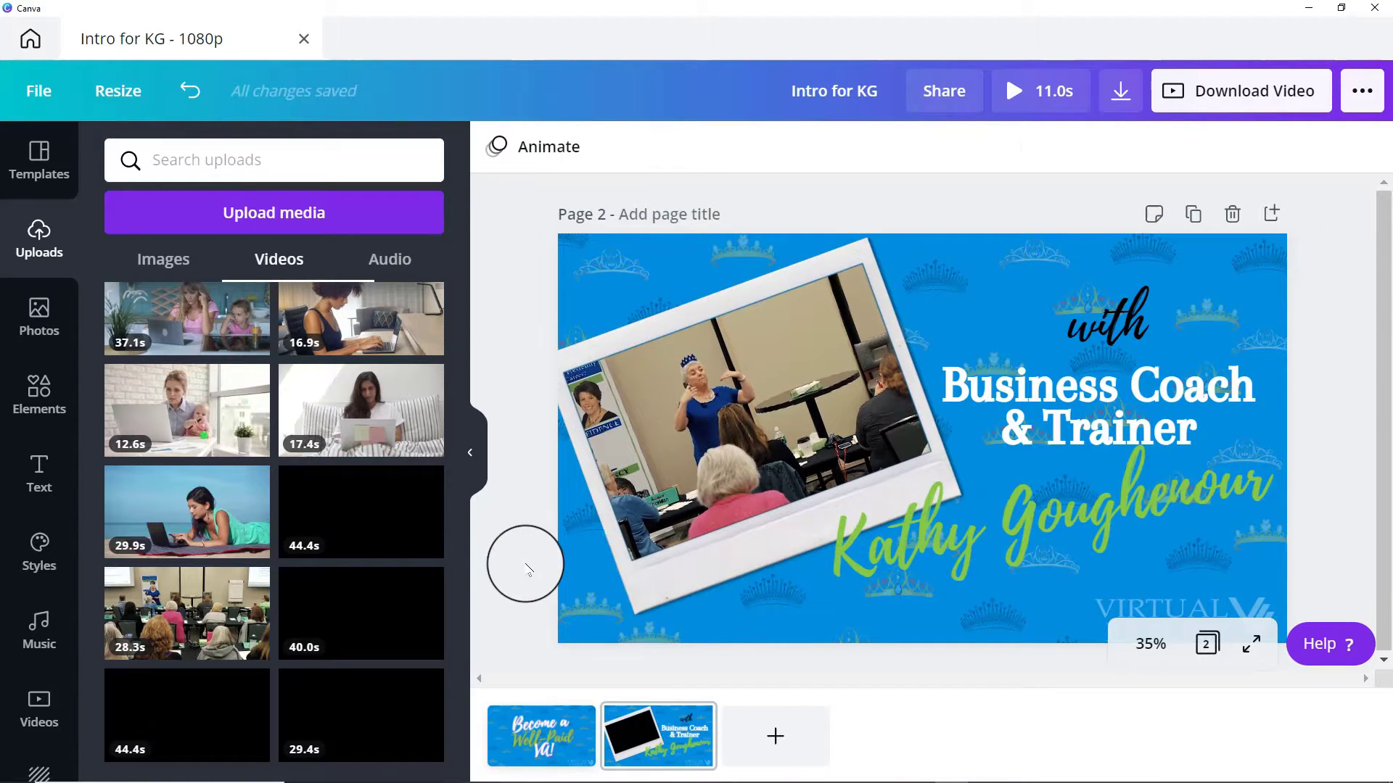
pyautogui.click(1033, 532)
pyautogui.moveTo(1057, 586)
pyautogui.mouseDown()
pyautogui.moveTo(1051, 597)
pyautogui.moveTo(1062, 589)
pyautogui.mouseUp()
# Step: Make the word 'with' white
pyautogui.click(1153, 404)
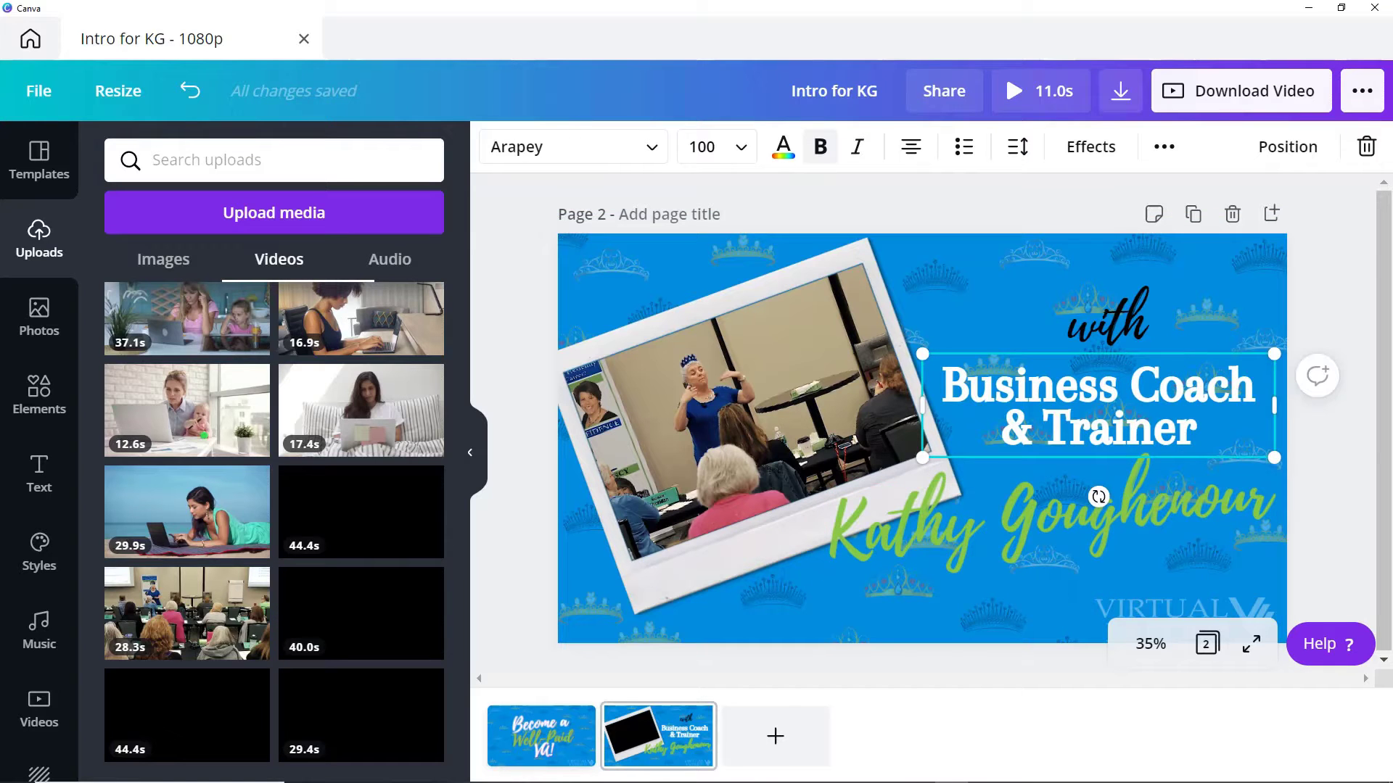
pyautogui.click(1135, 287)
pyautogui.click(783, 147)
pyautogui.scroll(-5, 428, 551)
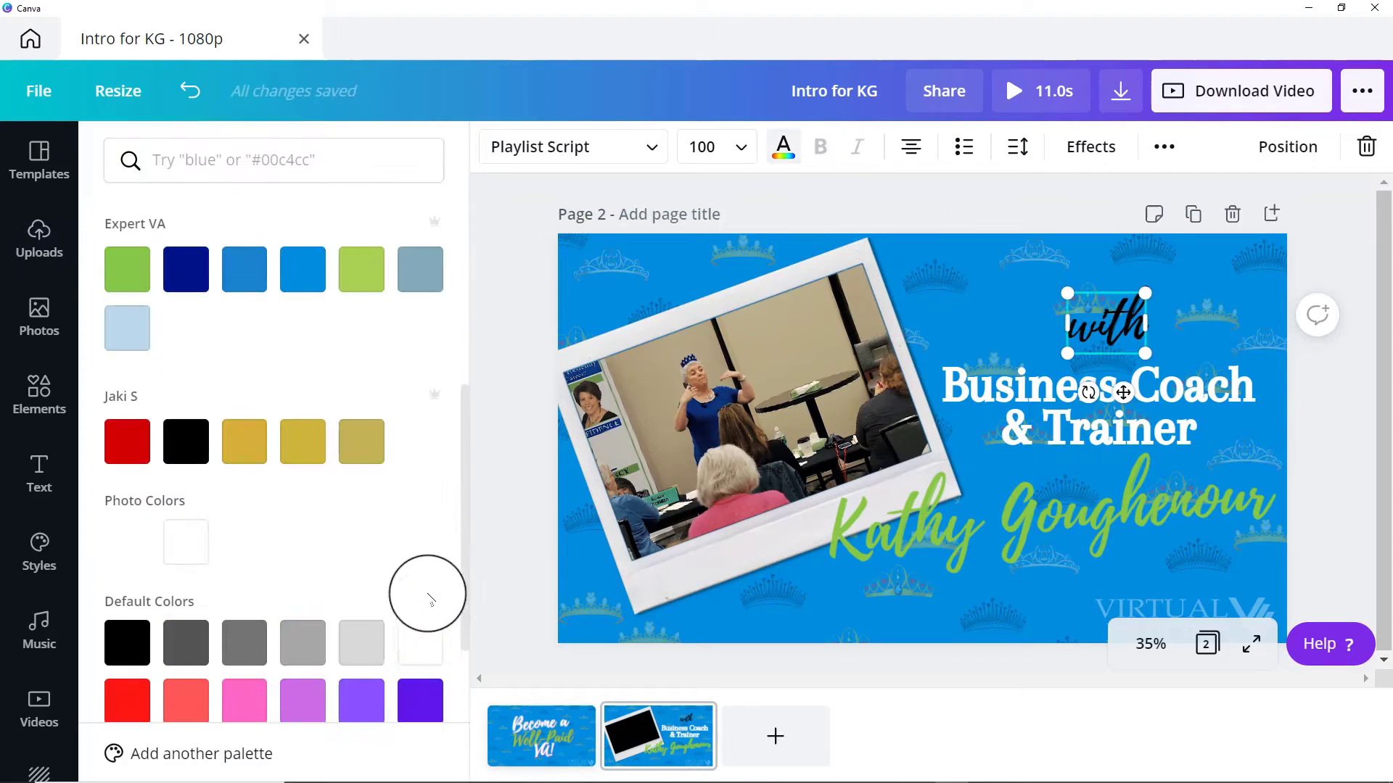
pyautogui.click(419, 643)
# Step: Turn the Business Coach & Trainer title black and remove its bold
pyautogui.click(1095, 428)
pyautogui.click(783, 146)
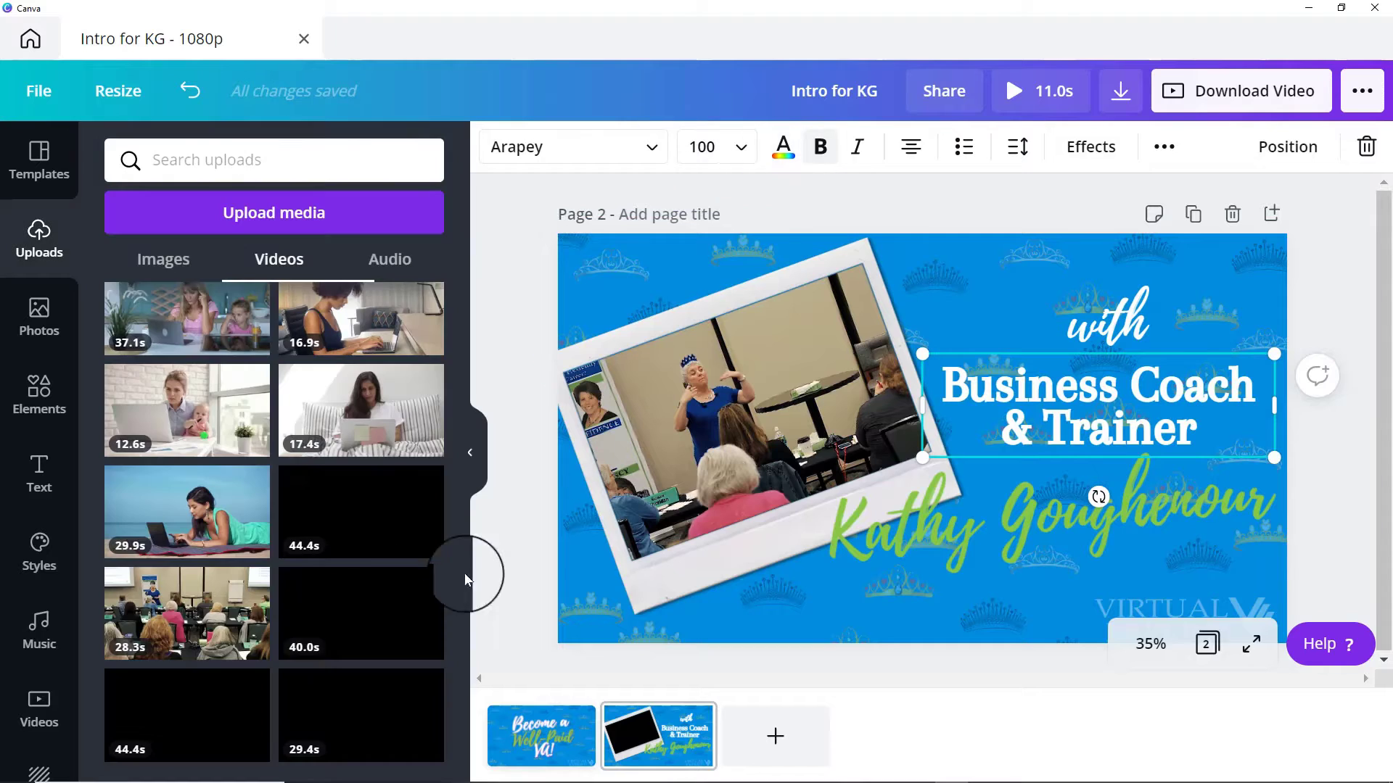
pyautogui.click(127, 364)
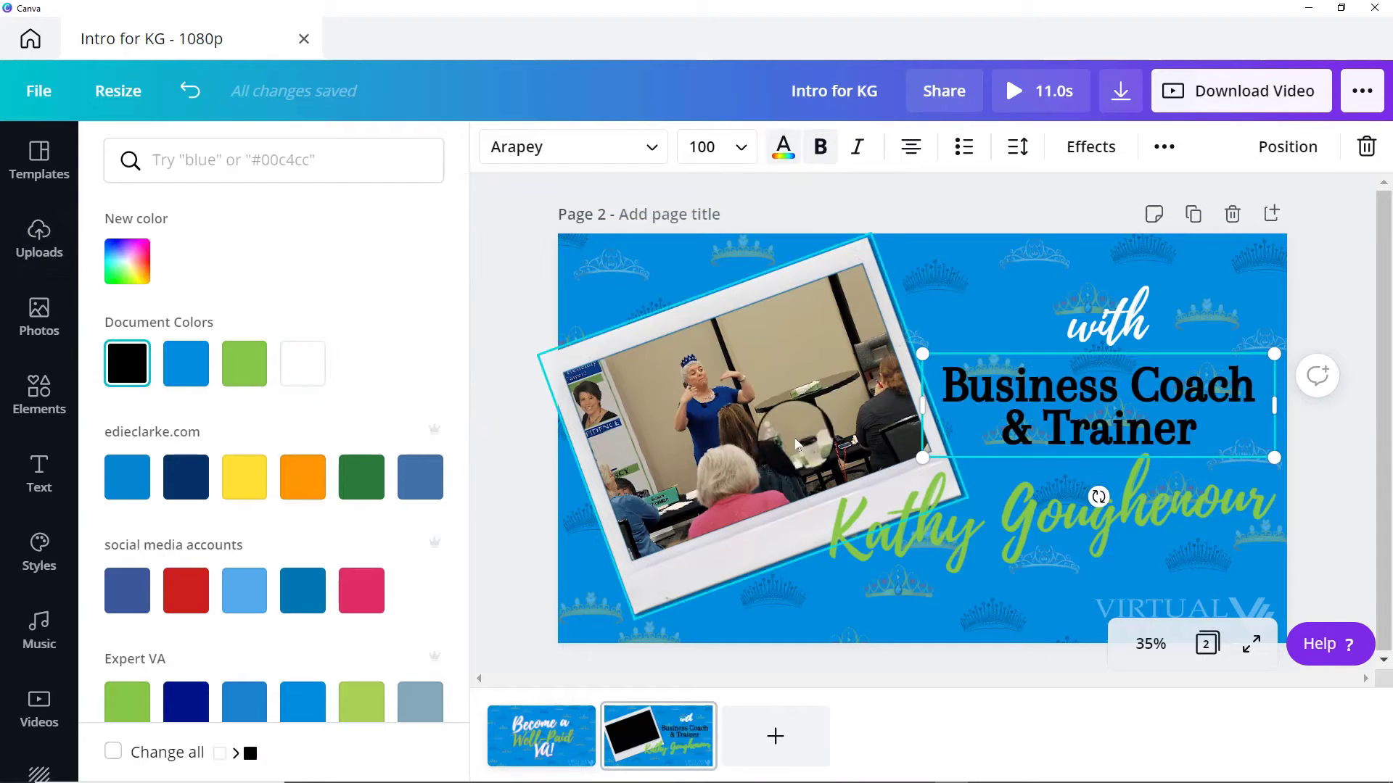
pyautogui.click(820, 147)
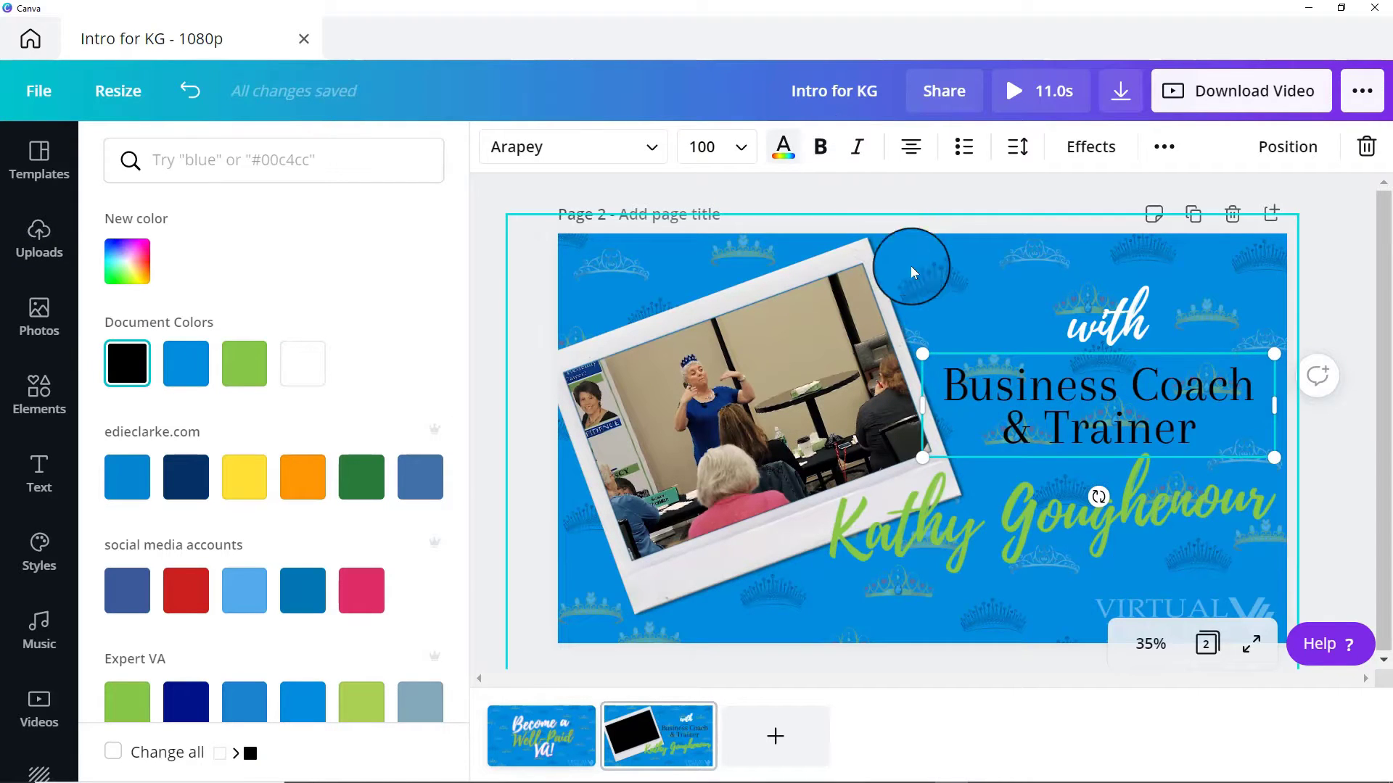
# Step: Make the title uppercase and widen it so it wraps onto two lines
pyautogui.doubleClick(1042, 389)
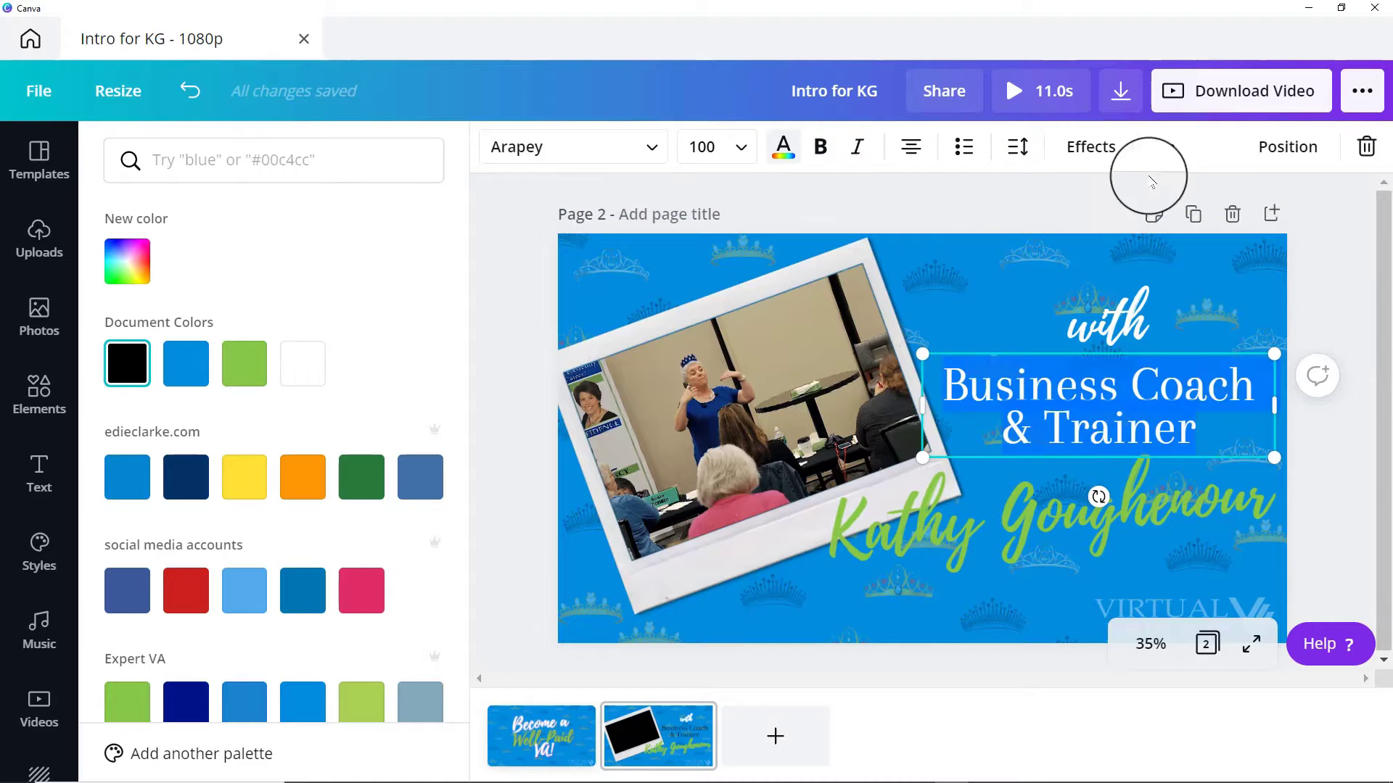
pyautogui.click(1090, 147)
pyautogui.click(1080, 148)
pyautogui.click(1163, 146)
pyautogui.click(938, 200)
pyautogui.moveTo(922, 427); pyautogui.dragTo(893, 427)
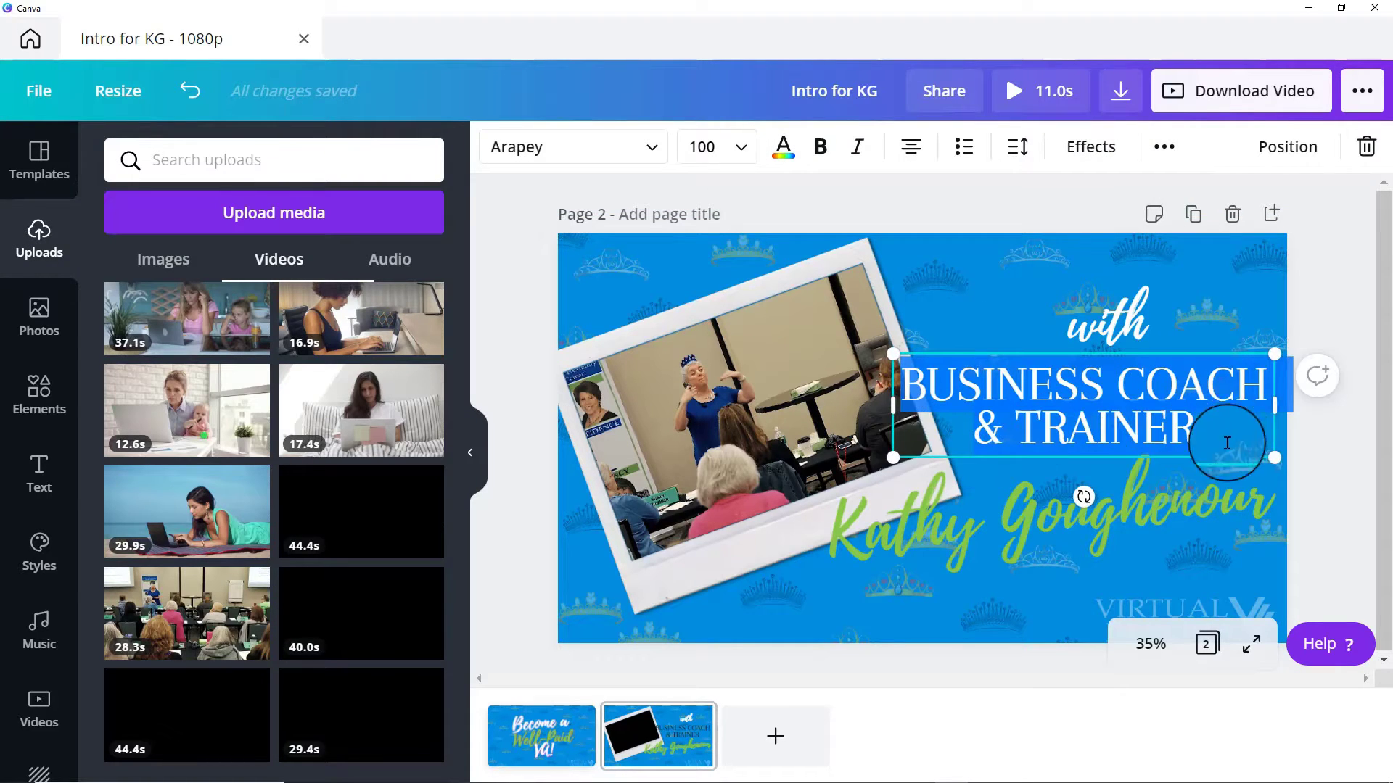
# Step: Set the green script name to font size 120, trying and then removing a shadow
pyautogui.click(1147, 516)
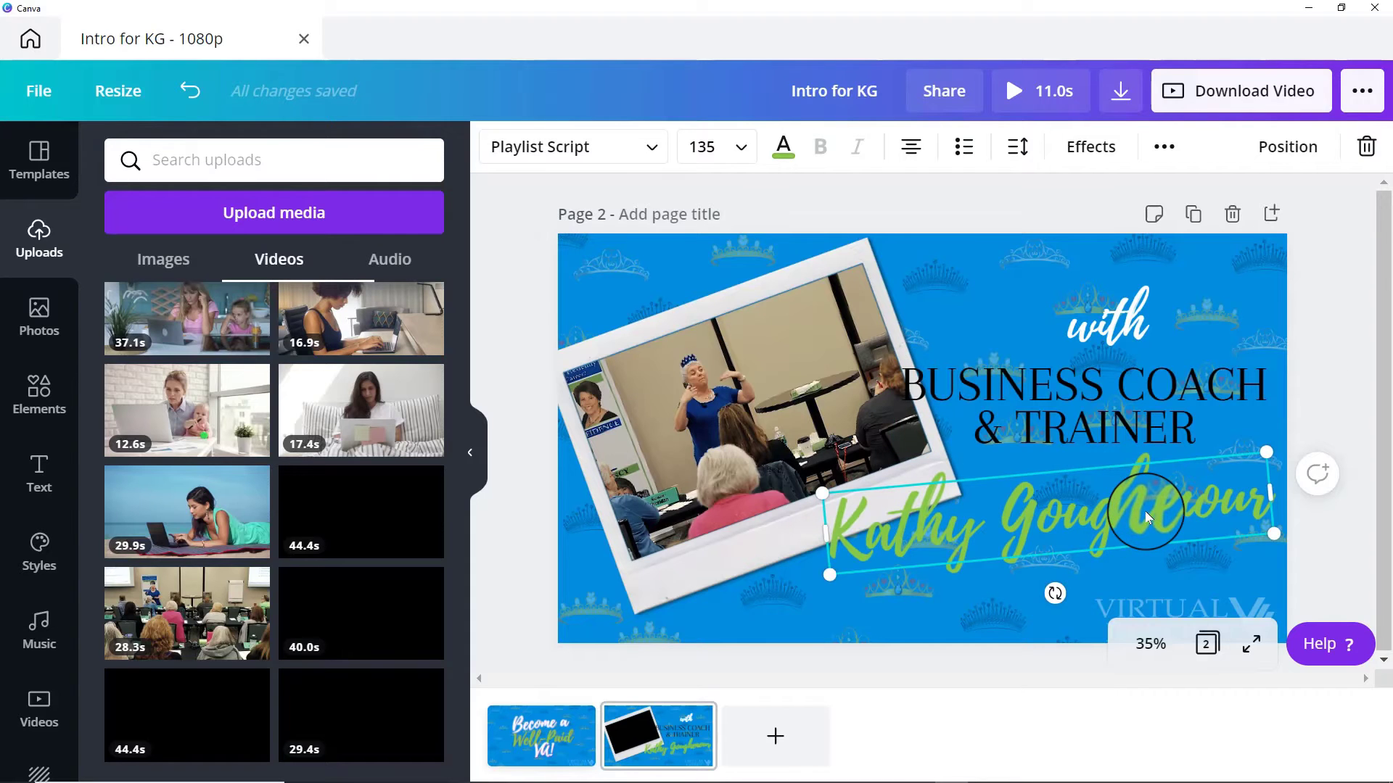
pyautogui.click(741, 153)
pyautogui.press('Return')
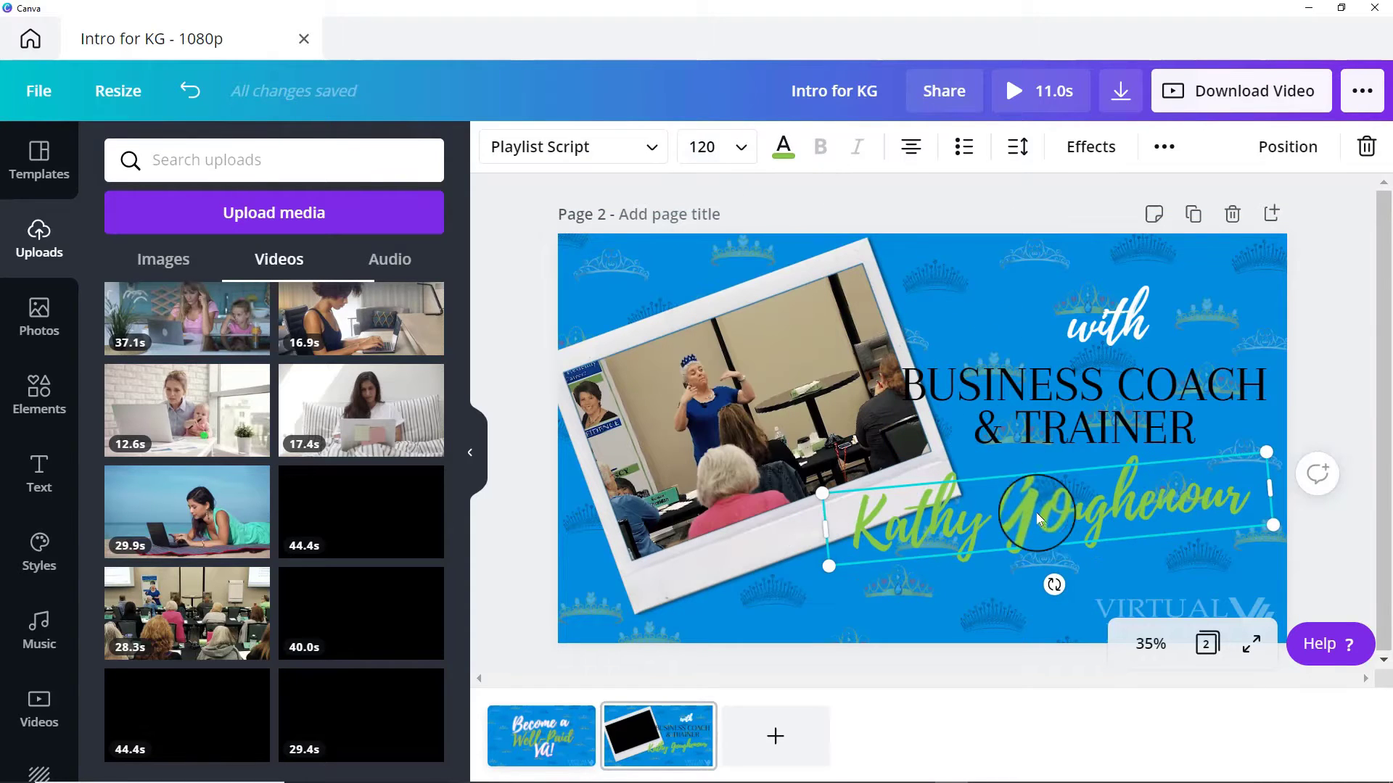
pyautogui.click(1090, 146)
pyautogui.click(284, 267)
pyautogui.click(154, 248)
pyautogui.click(541, 736)
pyautogui.click(511, 146)
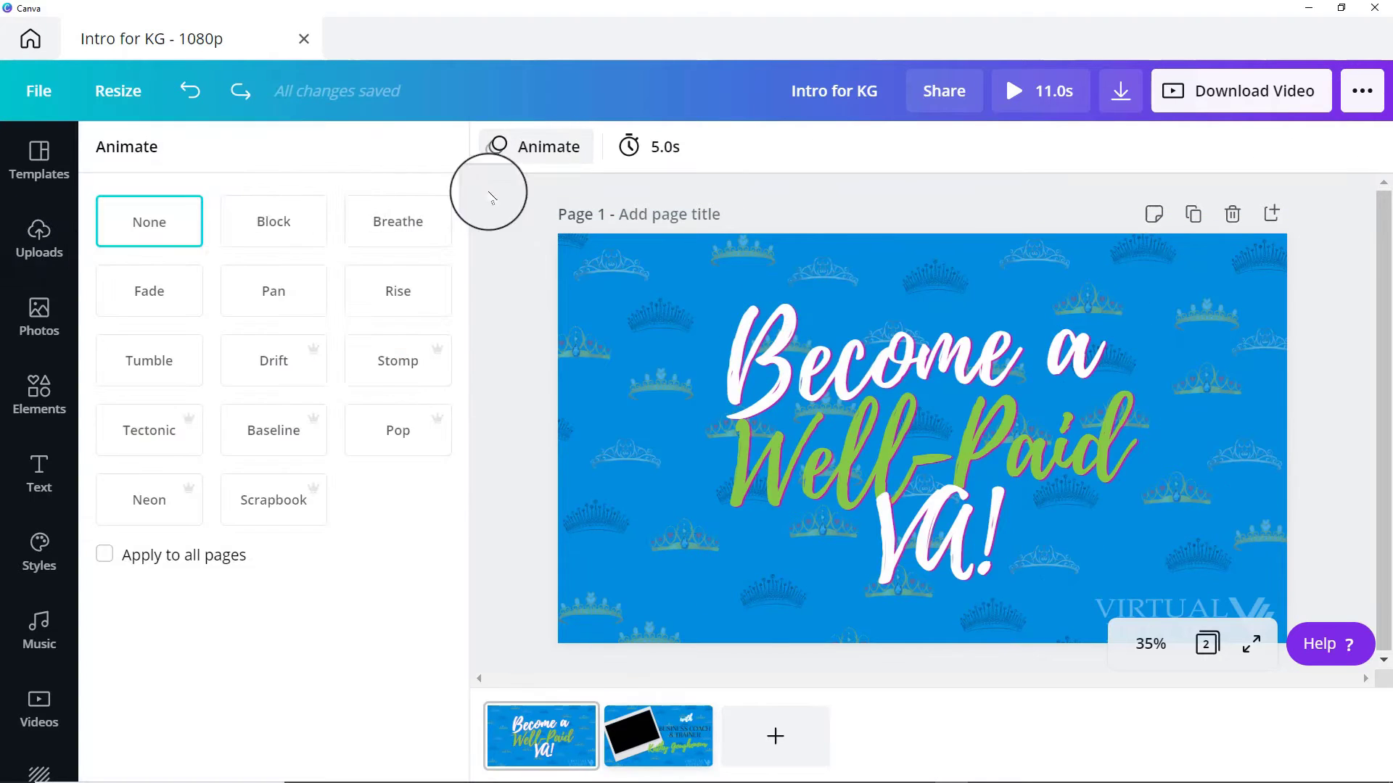
# Step: Preview Block, Breathe, Fade, Pan, Rise and Tumble, then apply Drift to page 1
pyautogui.click(273, 221)
pyautogui.click(404, 237)
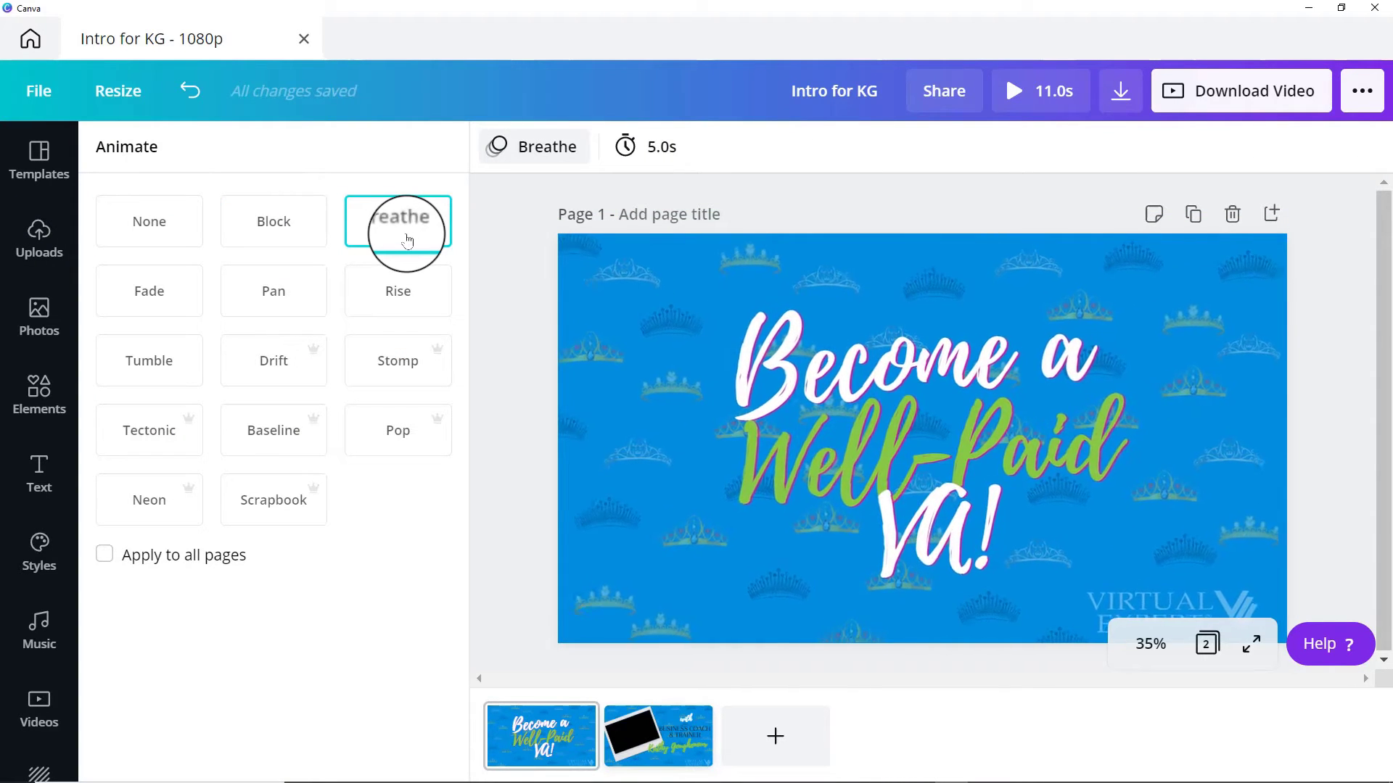
pyautogui.click(148, 290)
pyautogui.click(273, 295)
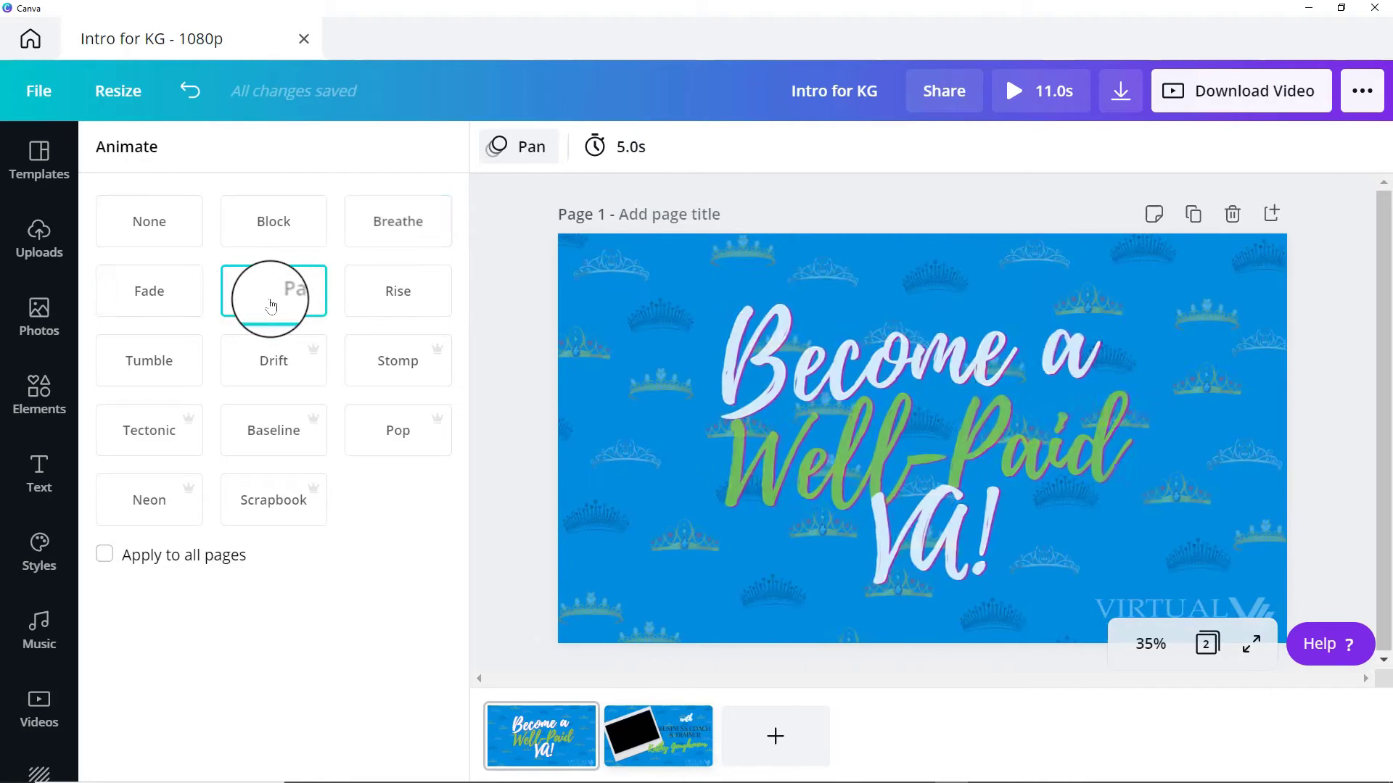
pyautogui.click(416, 310)
pyautogui.click(204, 390)
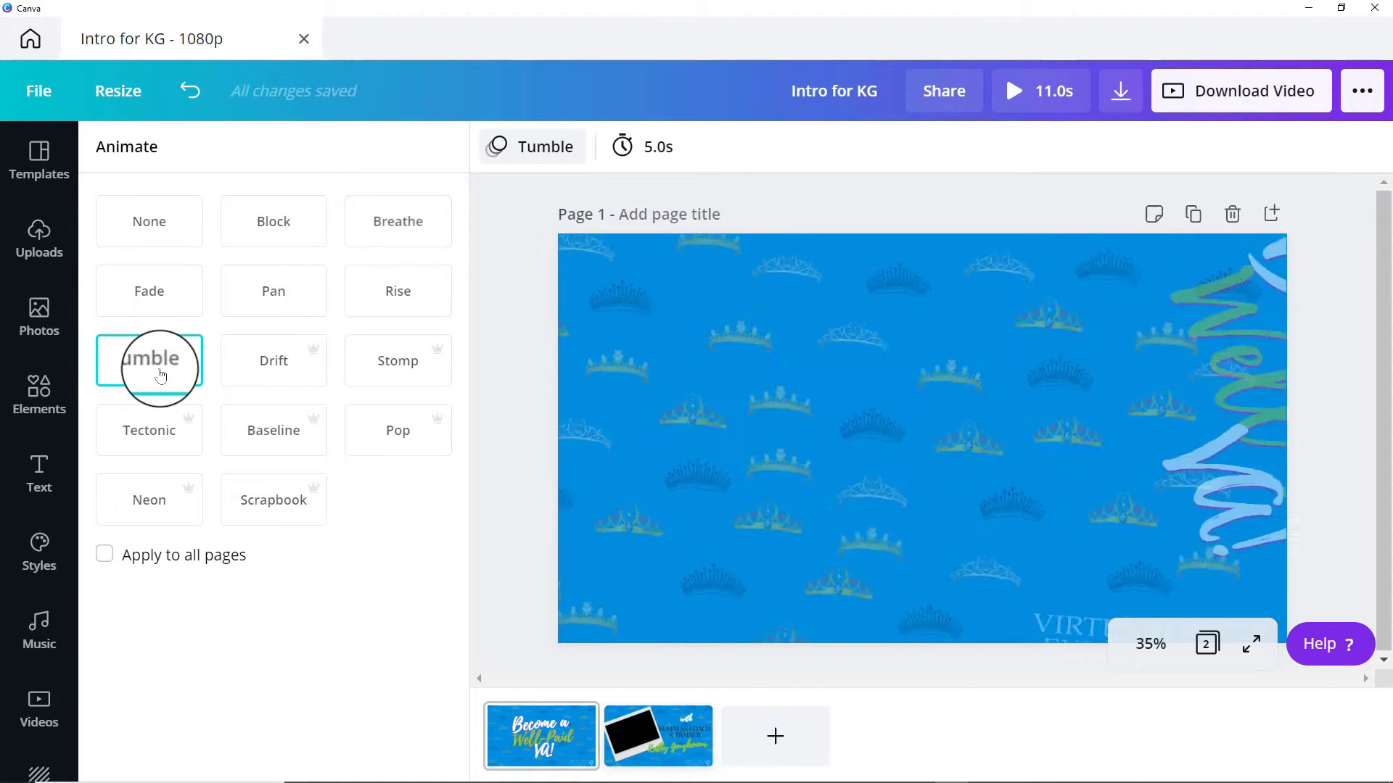
pyautogui.click(280, 368)
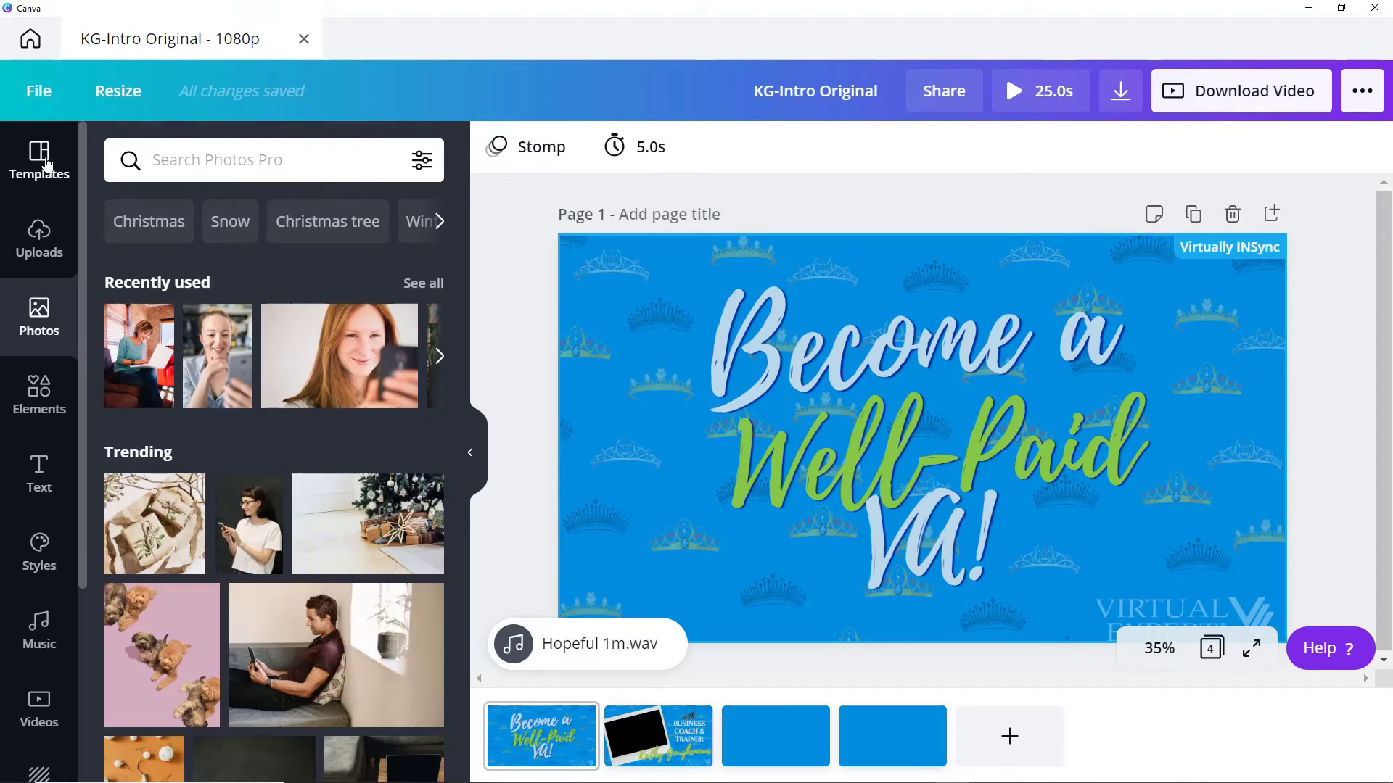
# Step: View the YouTube Intro template results and scroll through the stock photo library
pyautogui.click(45, 167)
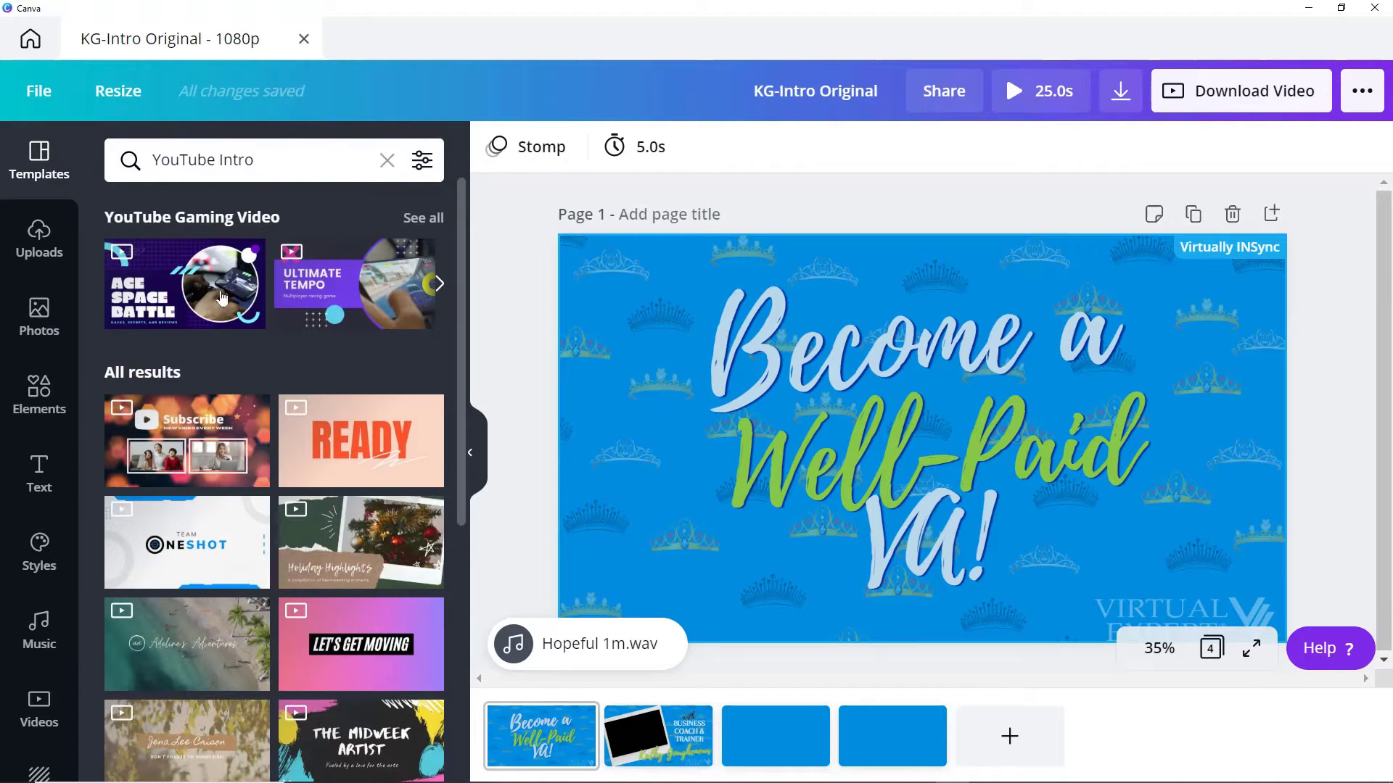
pyautogui.click(45, 330)
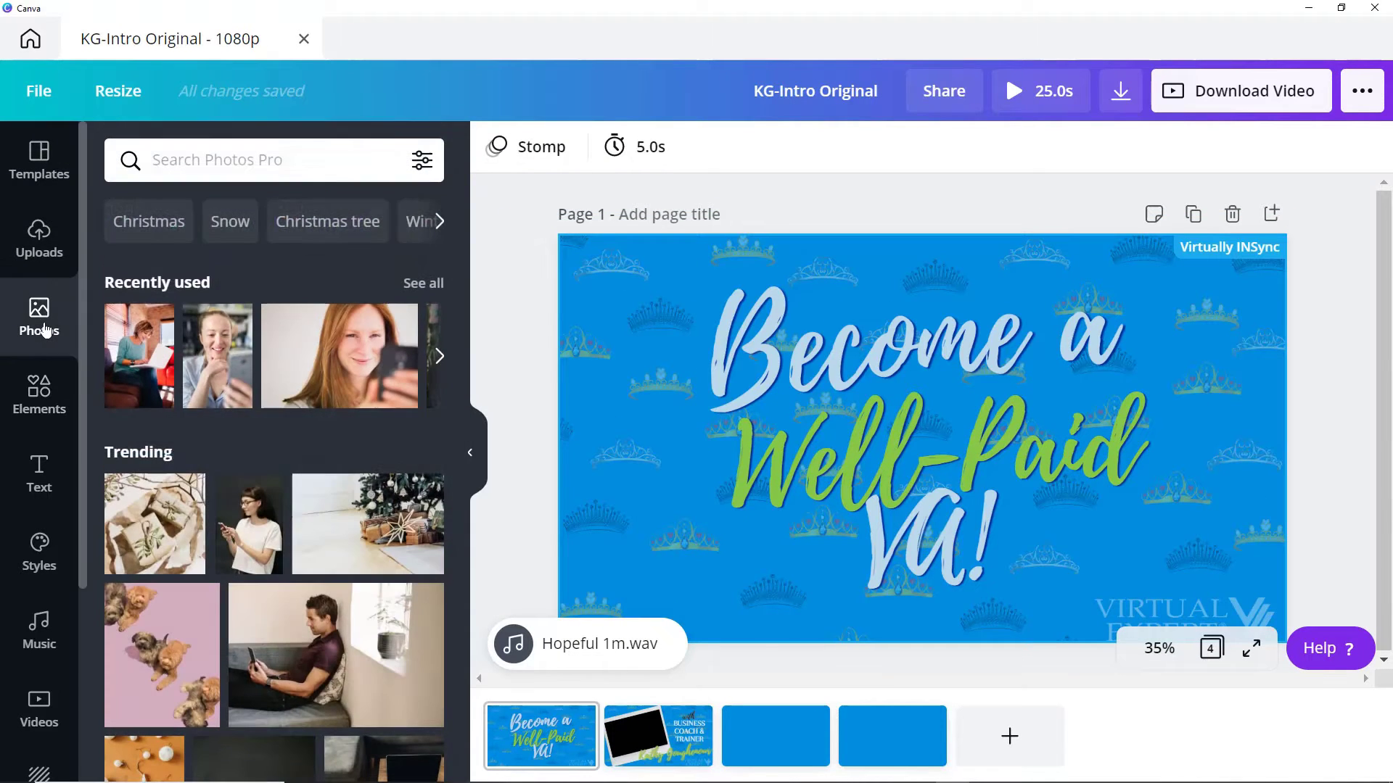
pyautogui.scroll(-5, 265, 333)
pyautogui.scroll(-5, 269, 341)
pyautogui.scroll(-5, 269, 341)
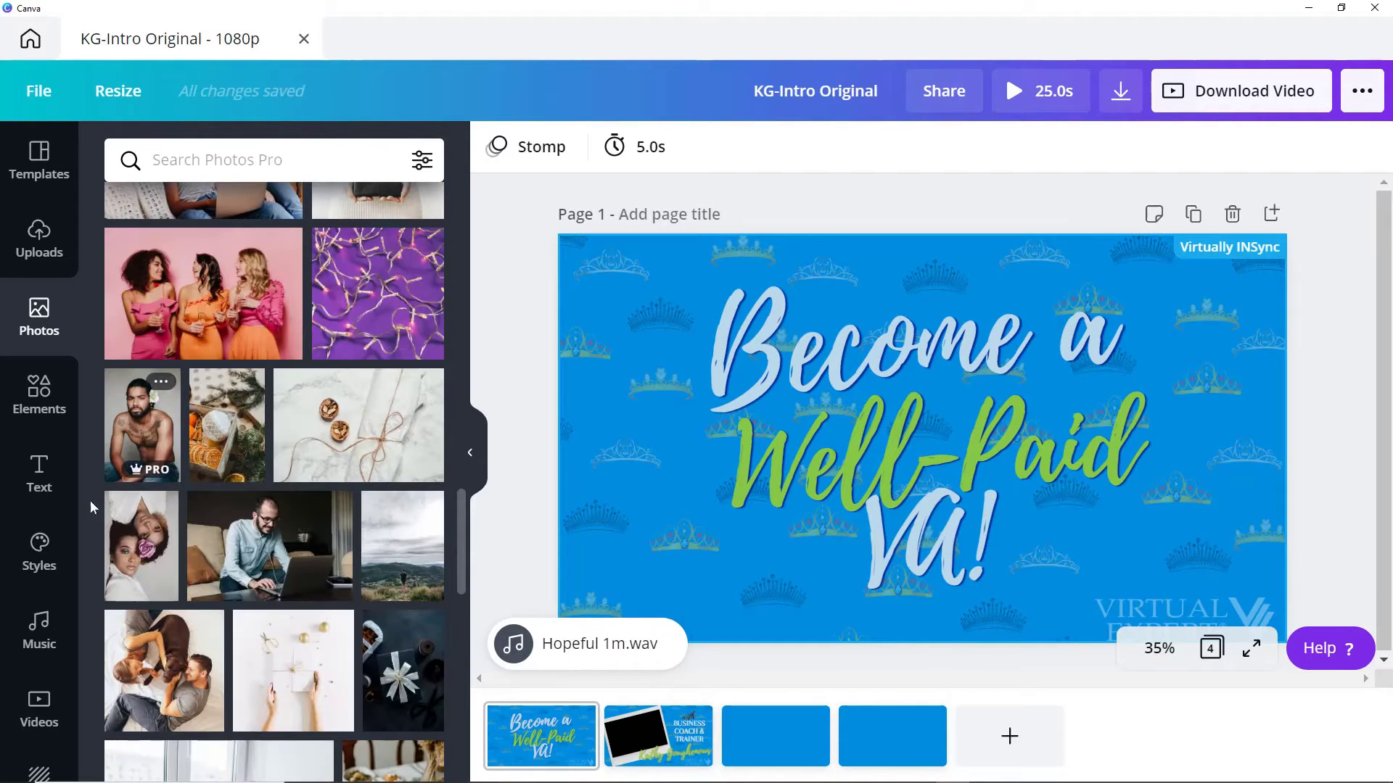
# Step: Browse the music library, then scroll through the stock video categories
pyautogui.click(39, 624)
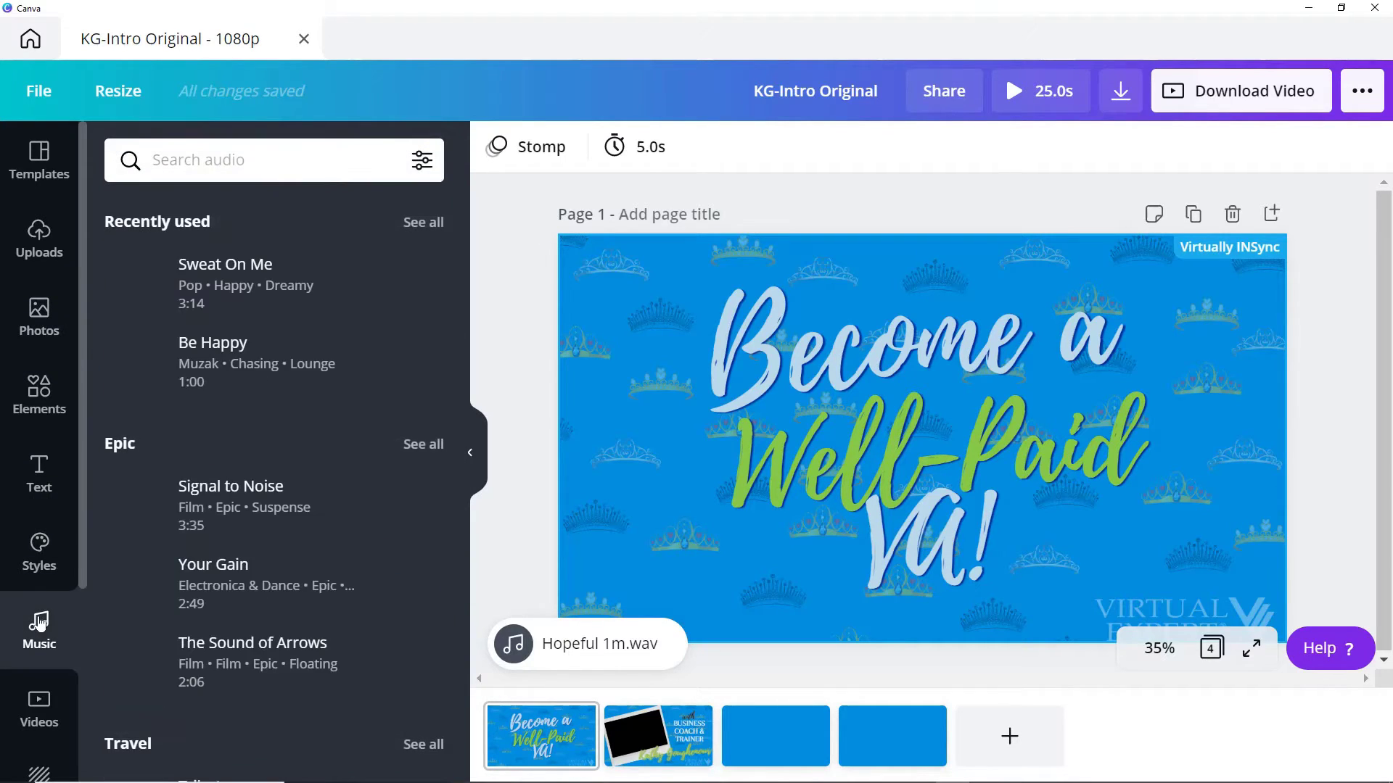
pyautogui.scroll(-7, 366, 377)
pyautogui.scroll(-5, 366, 372)
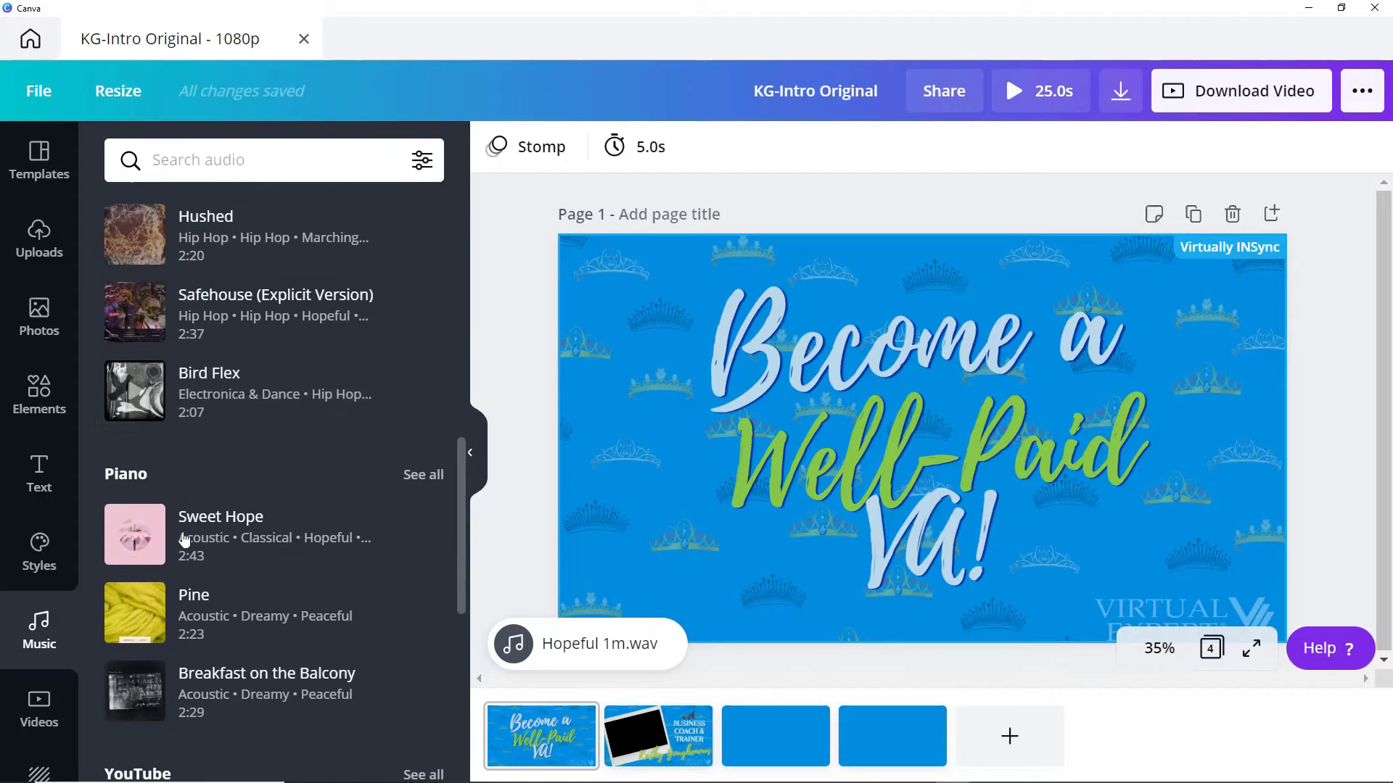
pyautogui.click(49, 712)
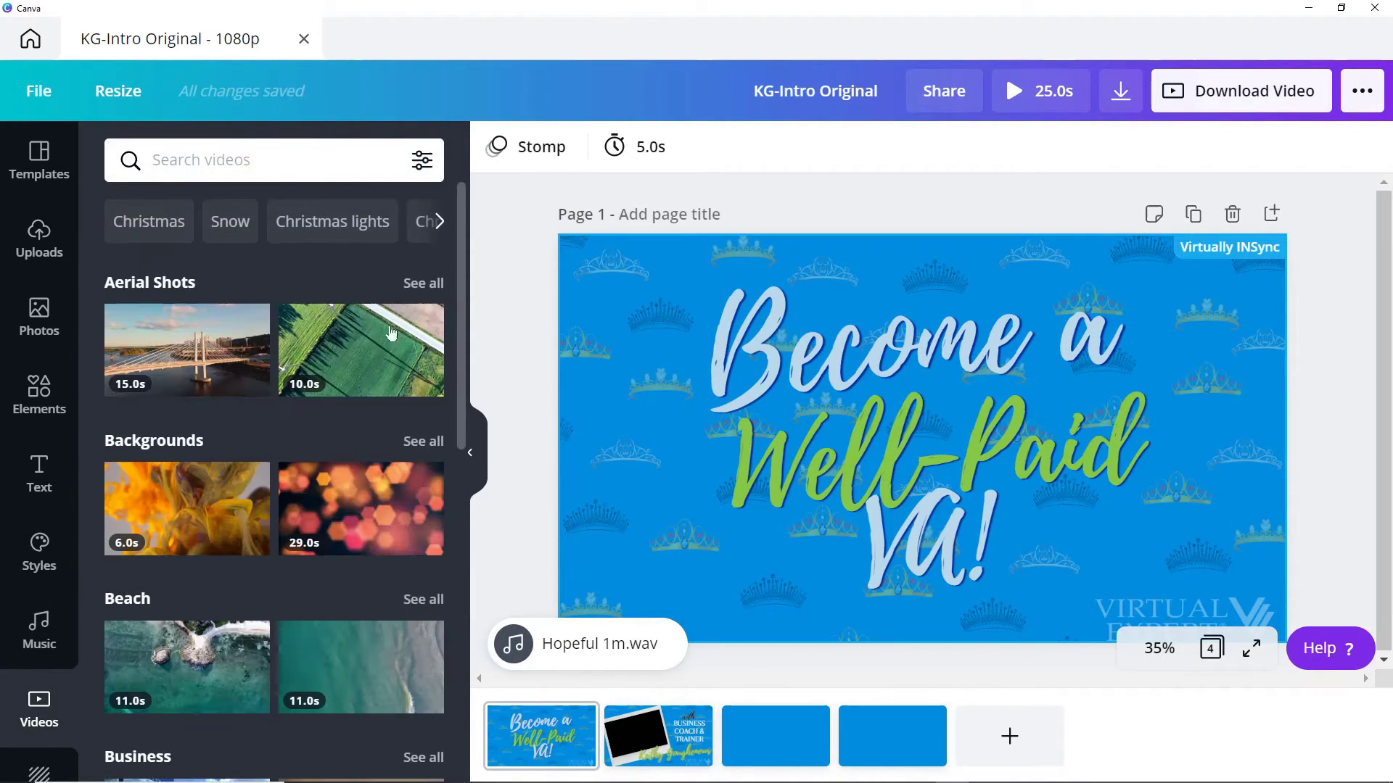
pyautogui.scroll(-9, 385, 305)
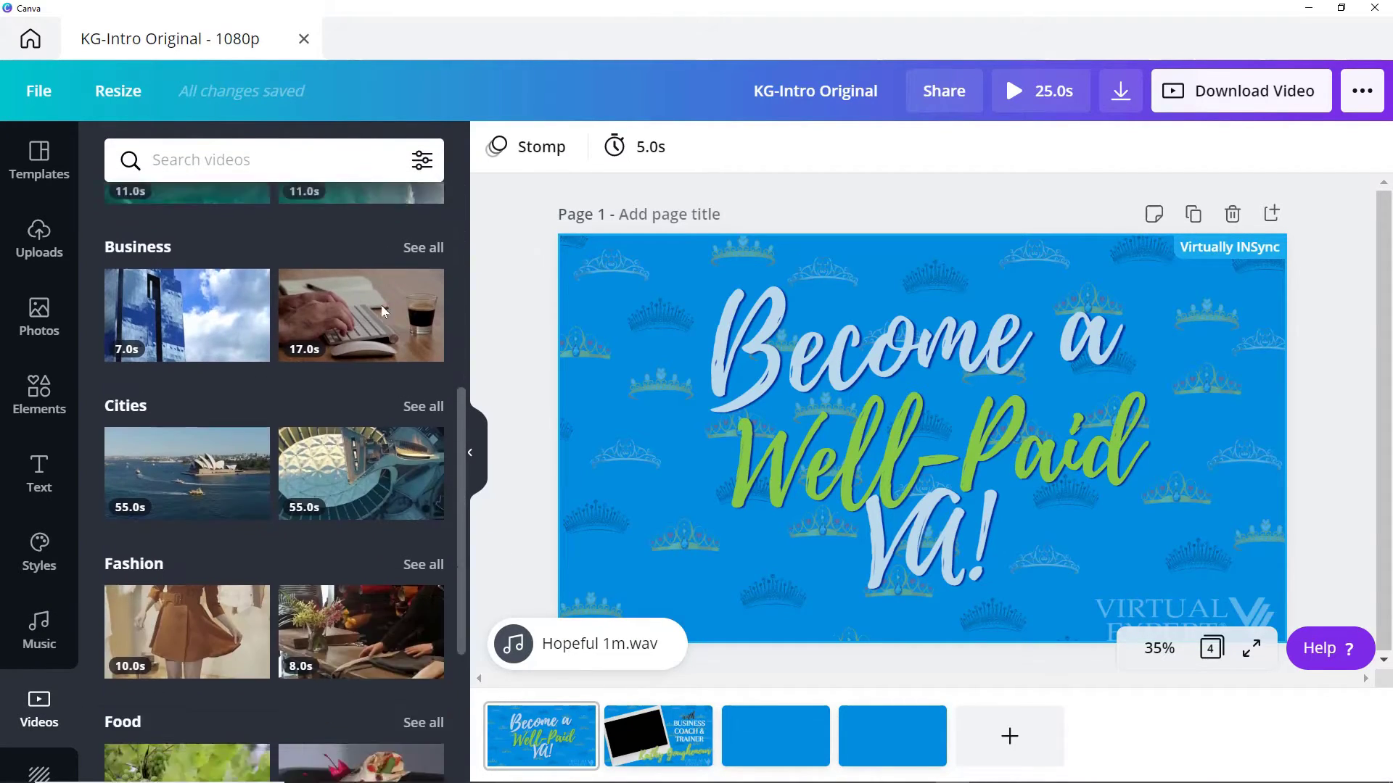
pyautogui.scroll(-15, 381, 311)
# Step: Add the sunrise clip to blank page 3 and make it the page background
pyautogui.click(658, 737)
pyautogui.click(793, 746)
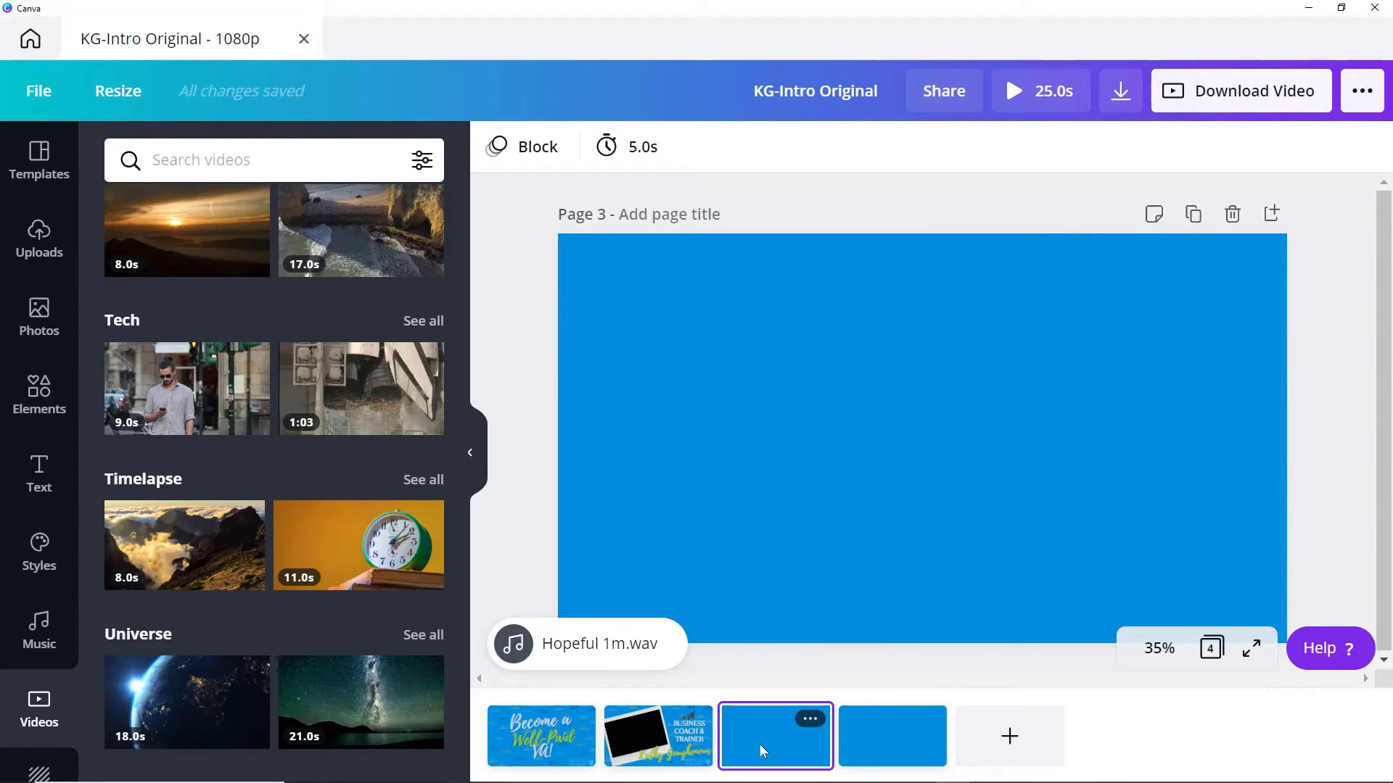
pyautogui.click(186, 251)
pyautogui.scroll(3, 186, 251)
pyautogui.rightClick(894, 325)
pyautogui.click(1001, 747)
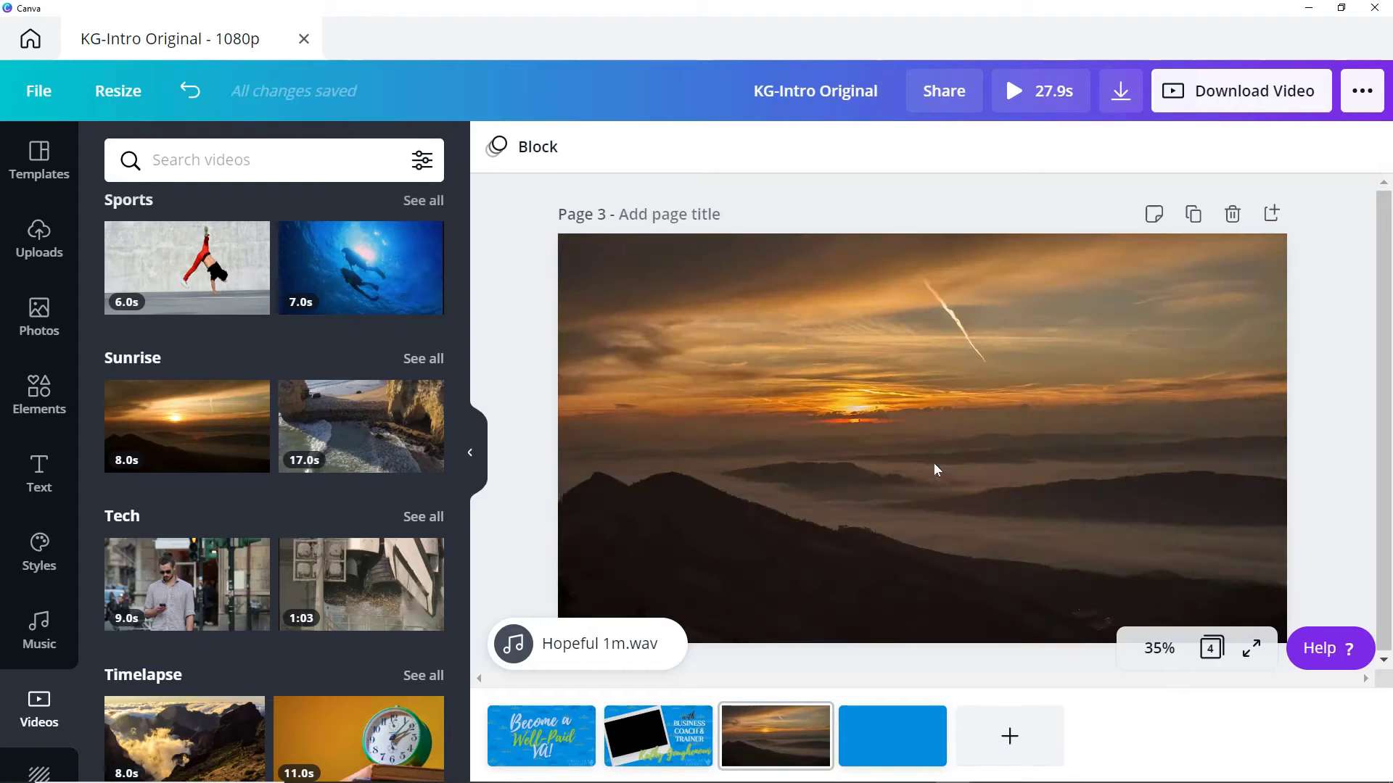
# Step: Play the sunrise background and trim it to 5.0s
pyautogui.click(929, 451)
pyautogui.click(914, 422)
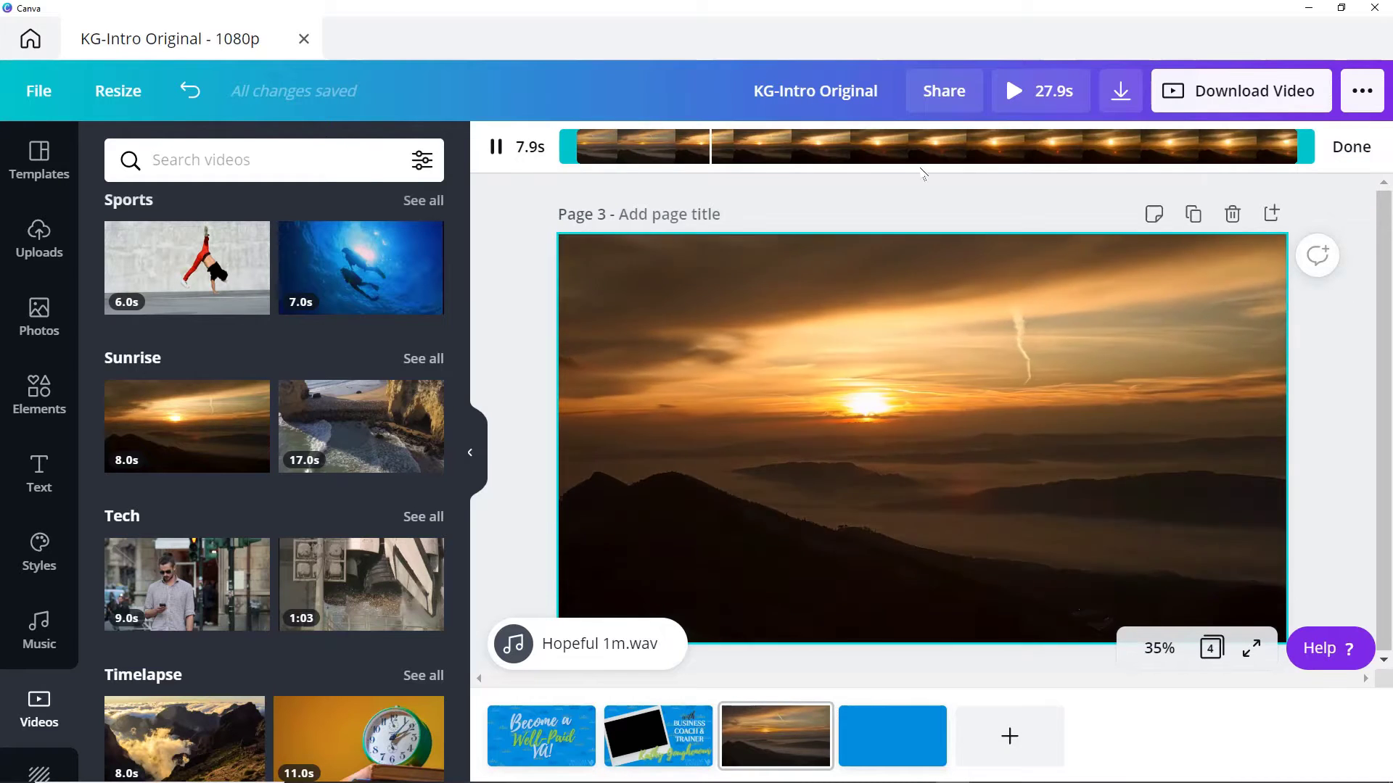
pyautogui.moveTo(1306, 147); pyautogui.dragTo(1028, 149)
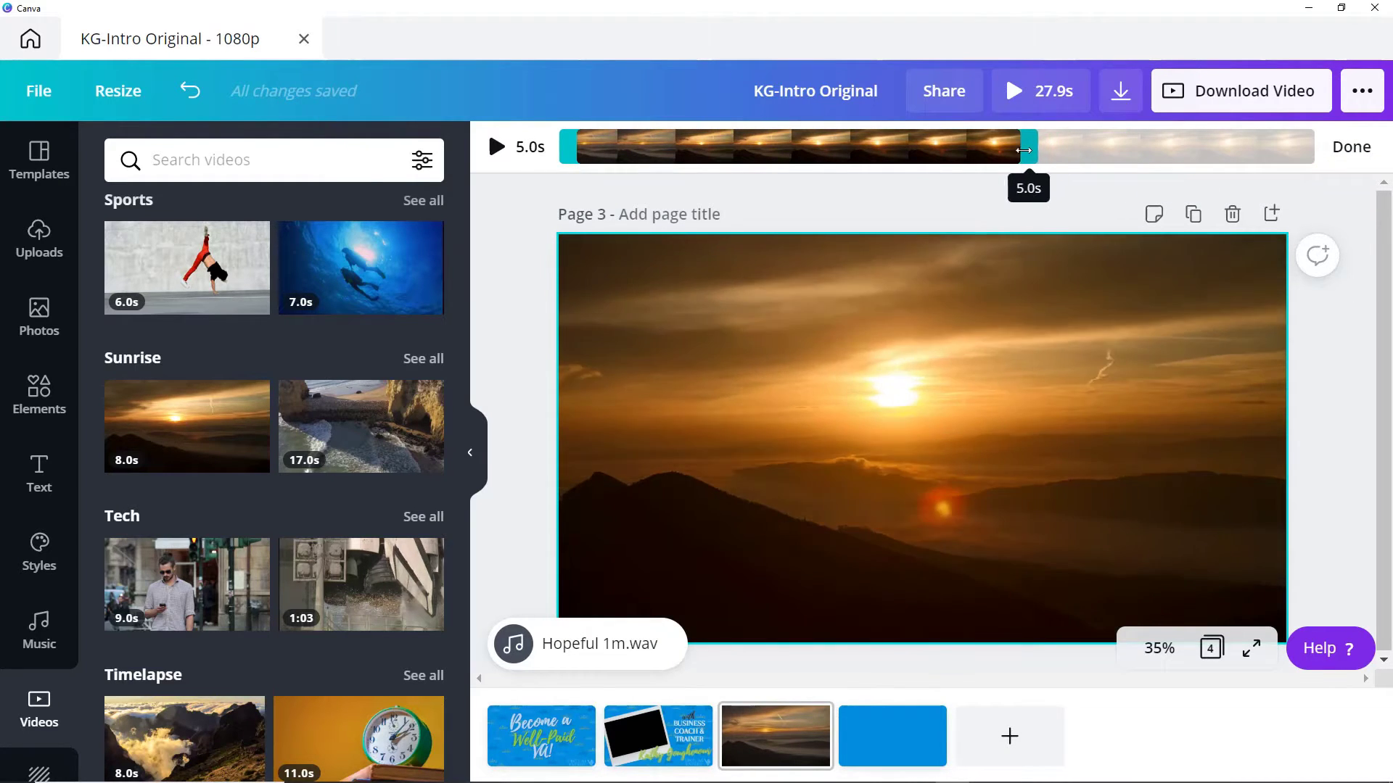
pyautogui.click(1351, 146)
pyautogui.click(892, 734)
pyautogui.scroll(-3, 330, 580)
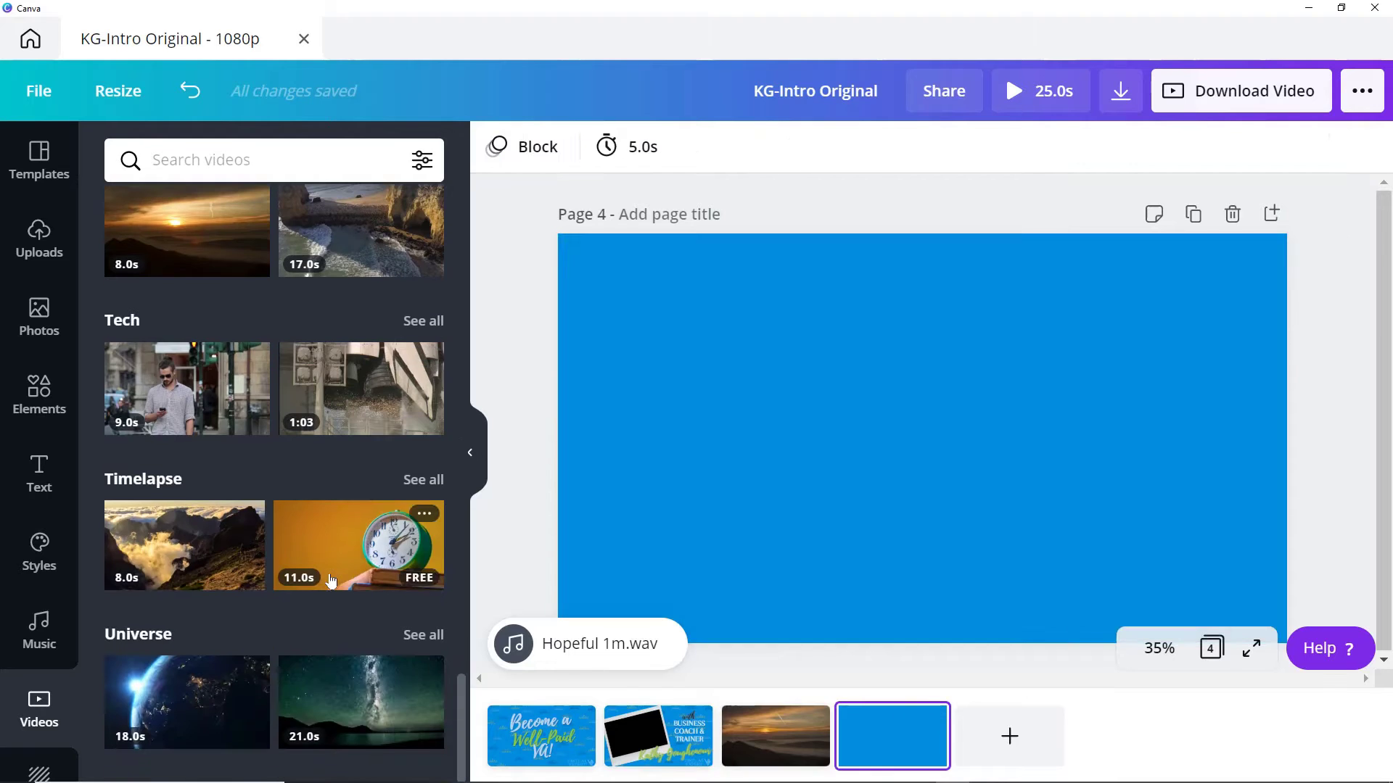
# Step: Add the 8.0s mountain timelapse clip and make it page 4's background
pyautogui.click(185, 548)
pyautogui.rightClick(996, 399)
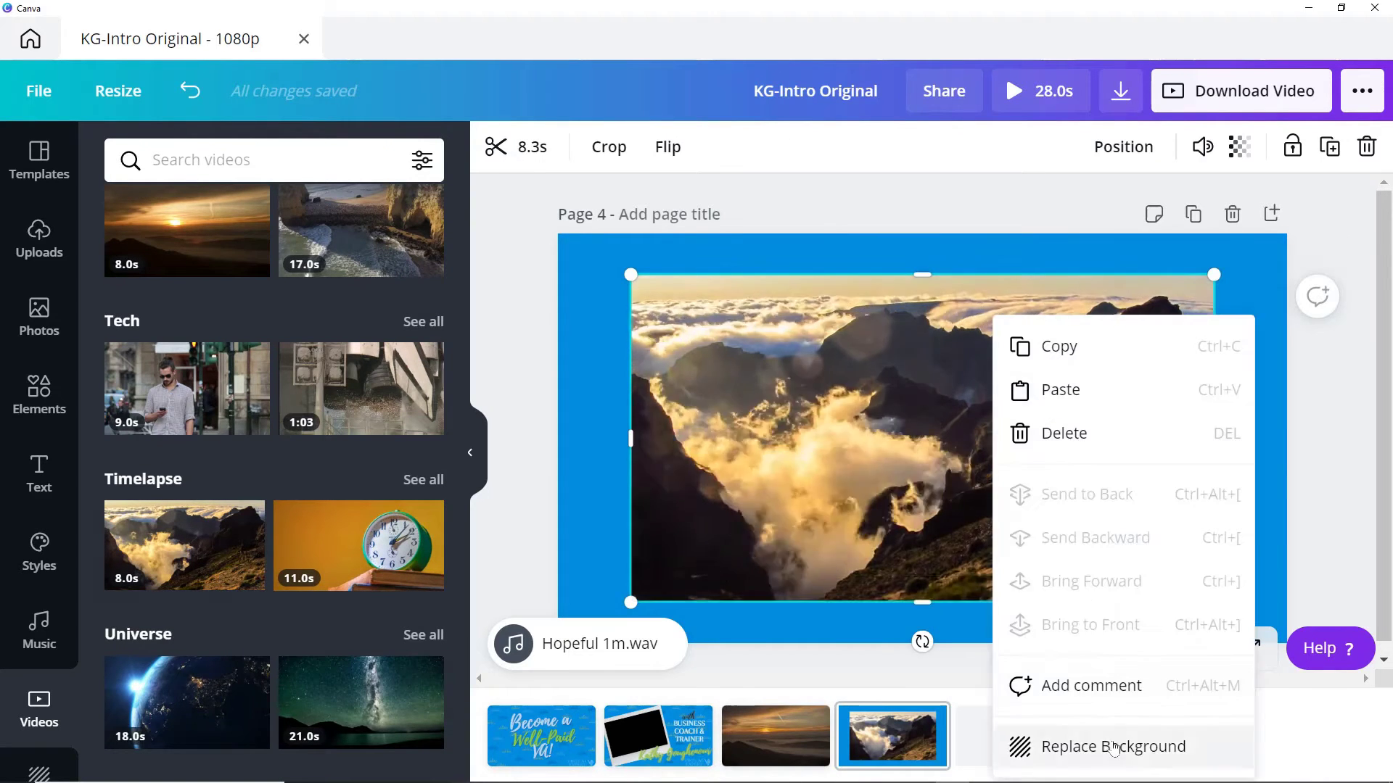
pyautogui.click(1114, 747)
# Step: Trim the background clip to start at 1.5s with a 5.0s length, then show the page grid
pyautogui.click(912, 419)
pyautogui.click(557, 148)
pyautogui.moveTo(562, 147); pyautogui.dragTo(712, 156)
pyautogui.moveTo(1306, 147); pyautogui.dragTo(1153, 150)
pyautogui.click(1351, 147)
pyautogui.click(1211, 648)
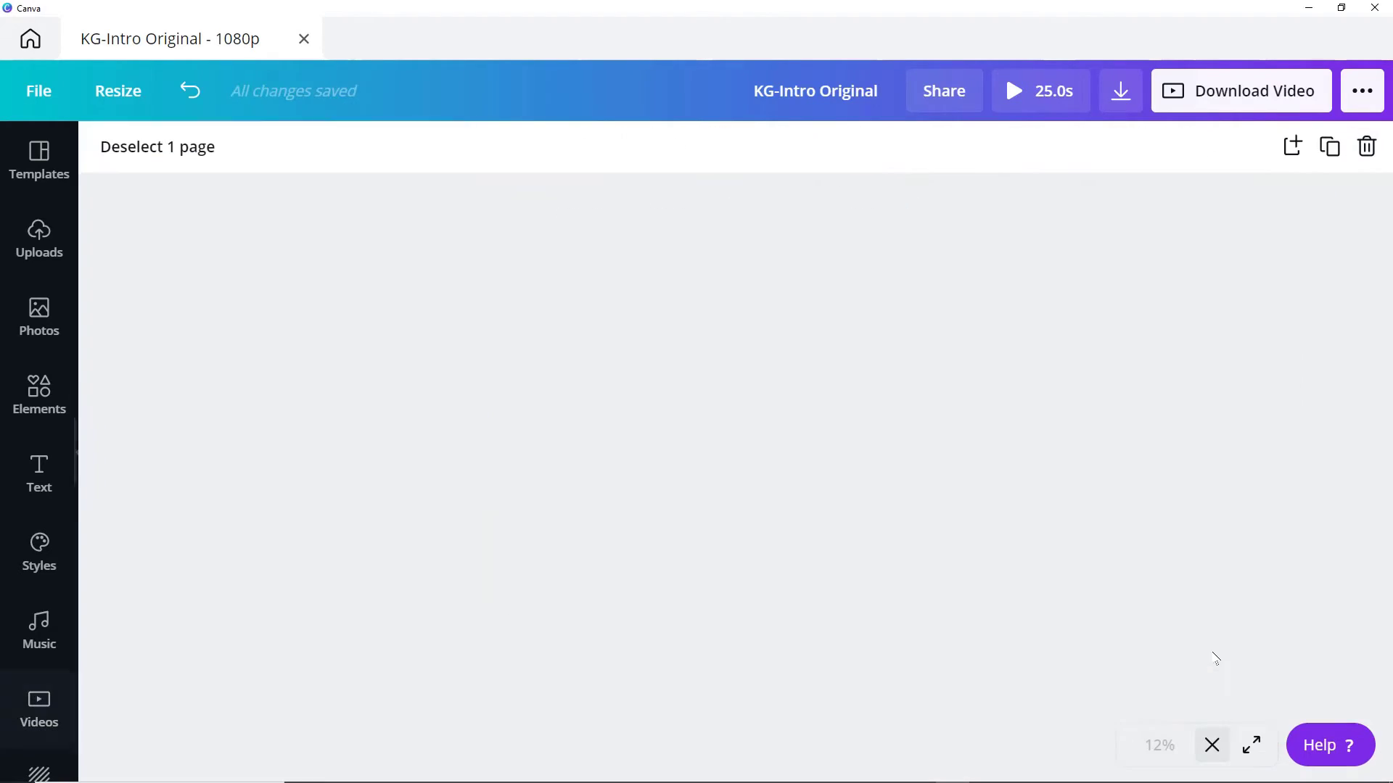
# Step: Select pages 1, 2 and 3 with page 4 and bring up Download Video as MP4 for all pages
pyautogui.keyDown('shift'); pyautogui.click(319, 291); pyautogui.keyUp('shift')
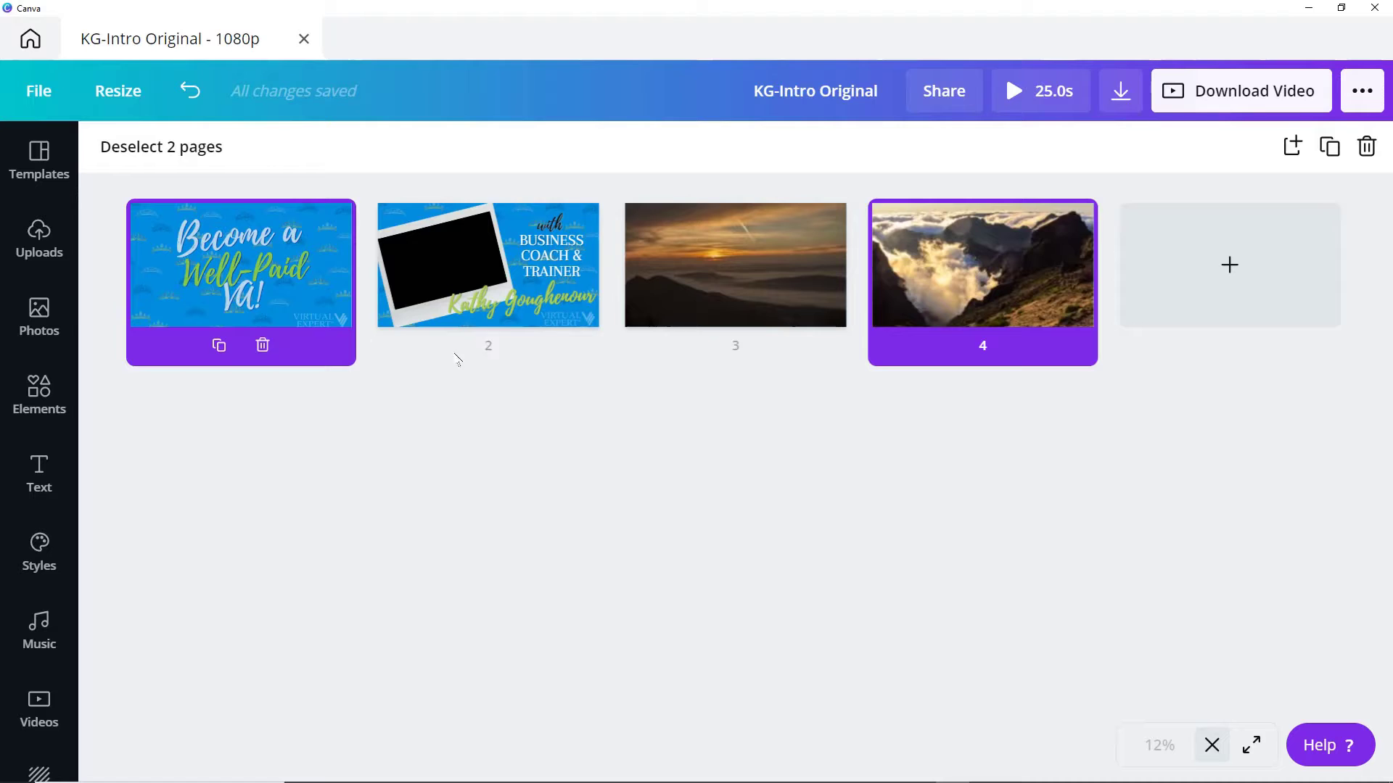
pyautogui.keyDown('shift'); pyautogui.click(563, 317); pyautogui.keyUp('shift')
pyautogui.keyDown('shift'); pyautogui.click(796, 314); pyautogui.keyUp('shift')
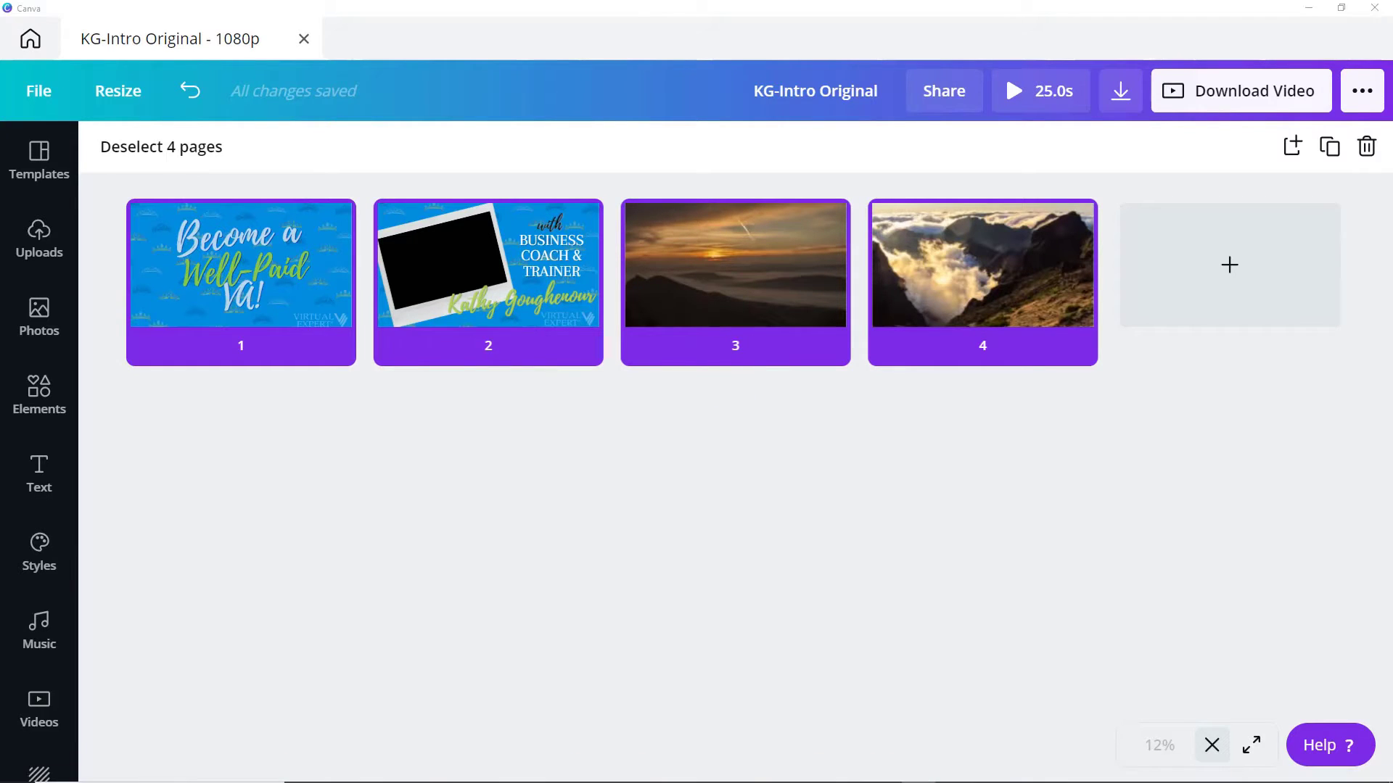
pyautogui.click(1205, 101)
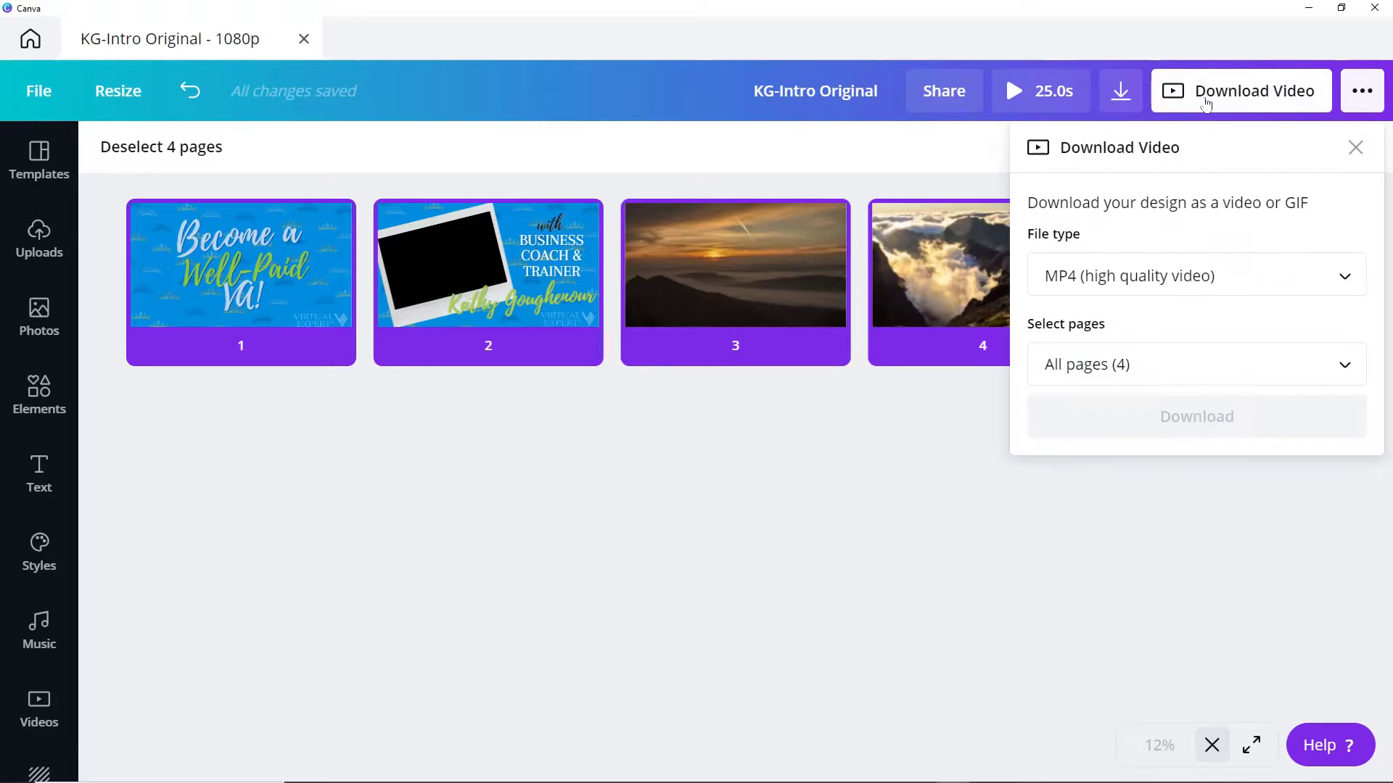
# Step: Keep MP4 as the file type, close the download panel and open the ••• publishing menu
pyautogui.click(1251, 283)
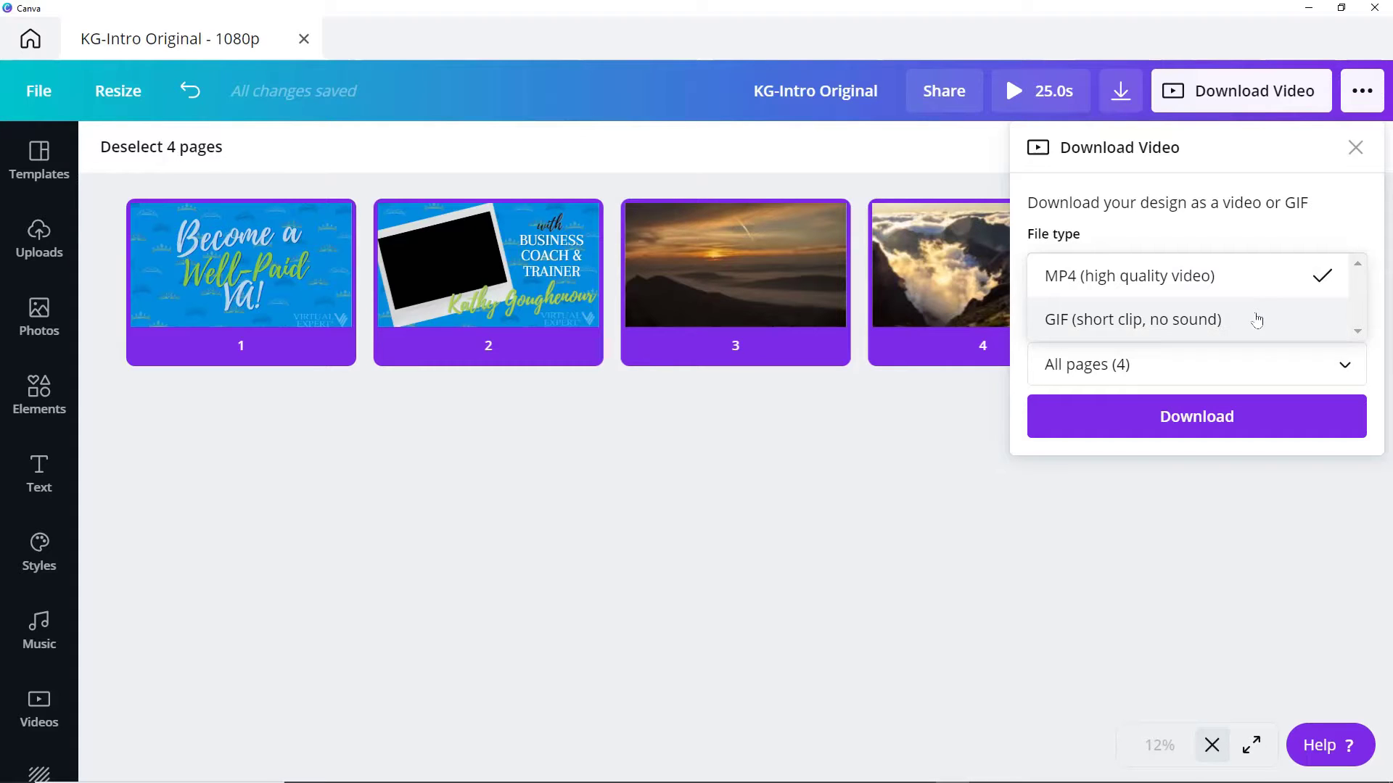
pyautogui.click(1355, 147)
pyautogui.click(1355, 147)
pyautogui.click(1362, 95)
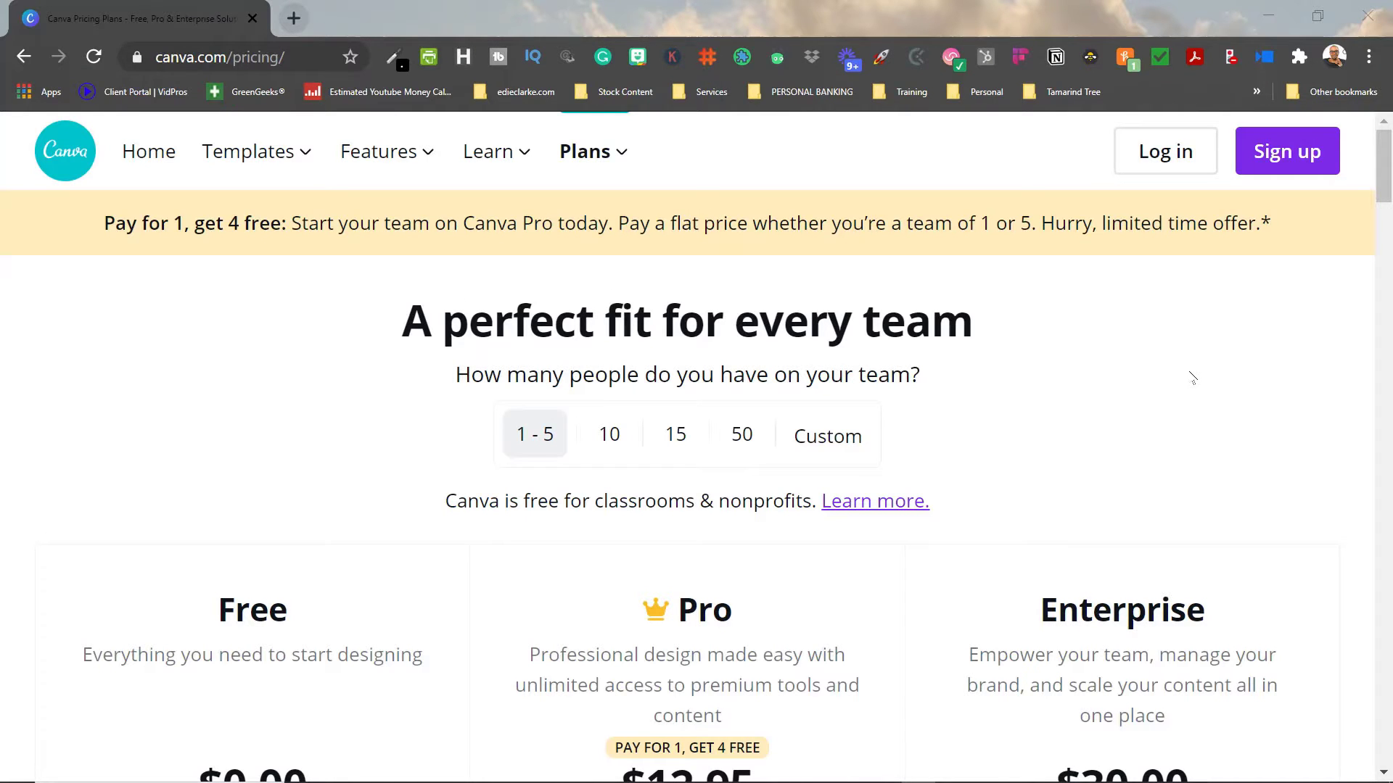
# Step: Scroll down Canva's pricing page to the Free, Pro ($12.95/month) and Enterprise plan cards
pyautogui.scroll(-3, 1192, 378)
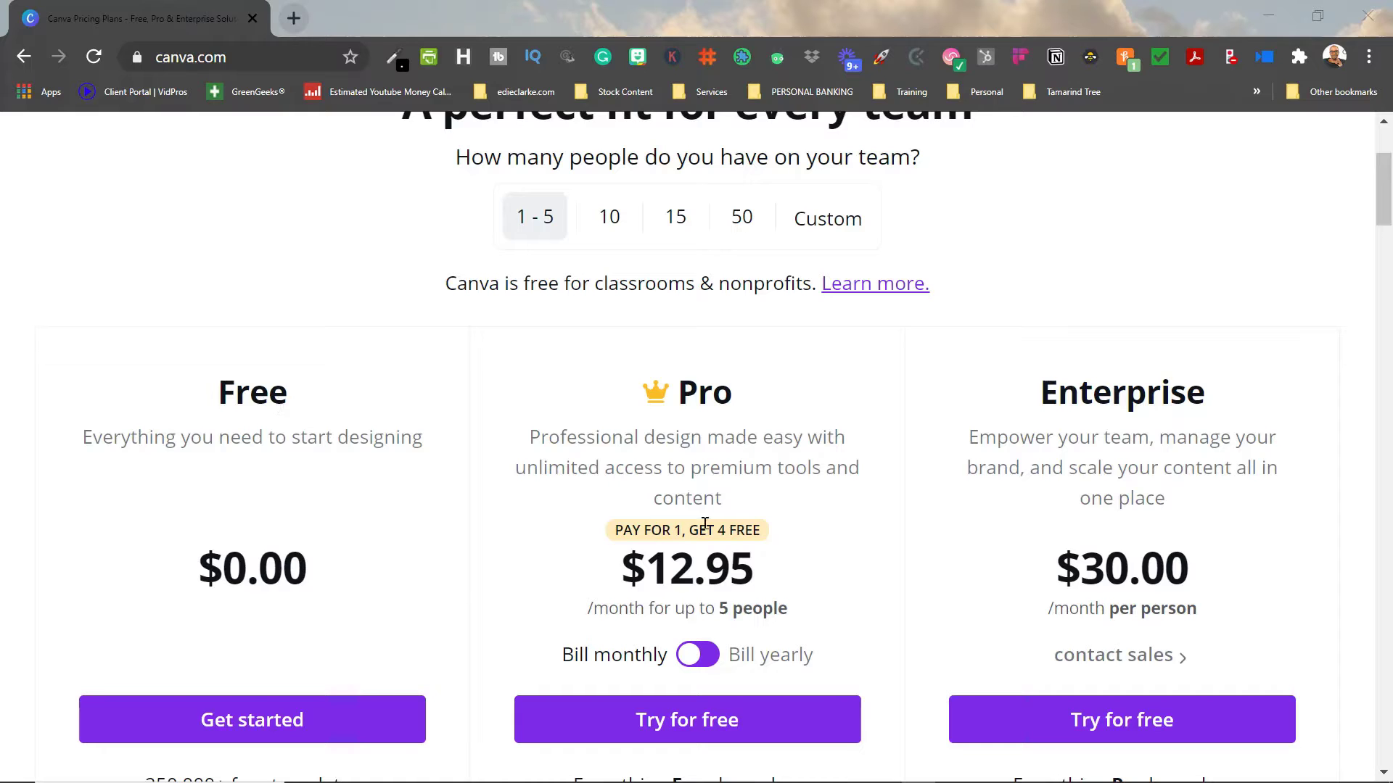
pyautogui.scroll(-3, 837, 535)
pyautogui.scroll(-2, 838, 535)
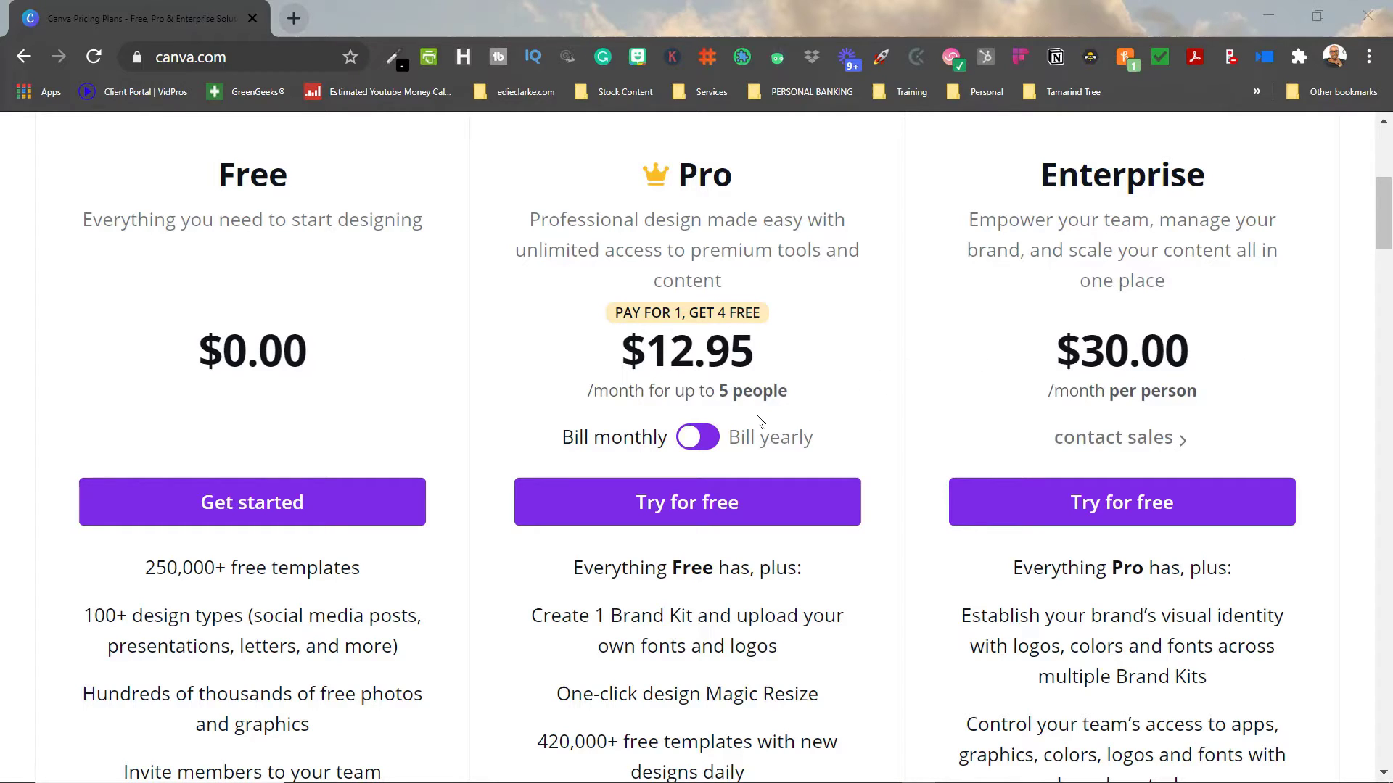
# Step: Switch to yearly billing so Pro shows $119.40/year, then scroll through the feature lists and back up
pyautogui.click(709, 439)
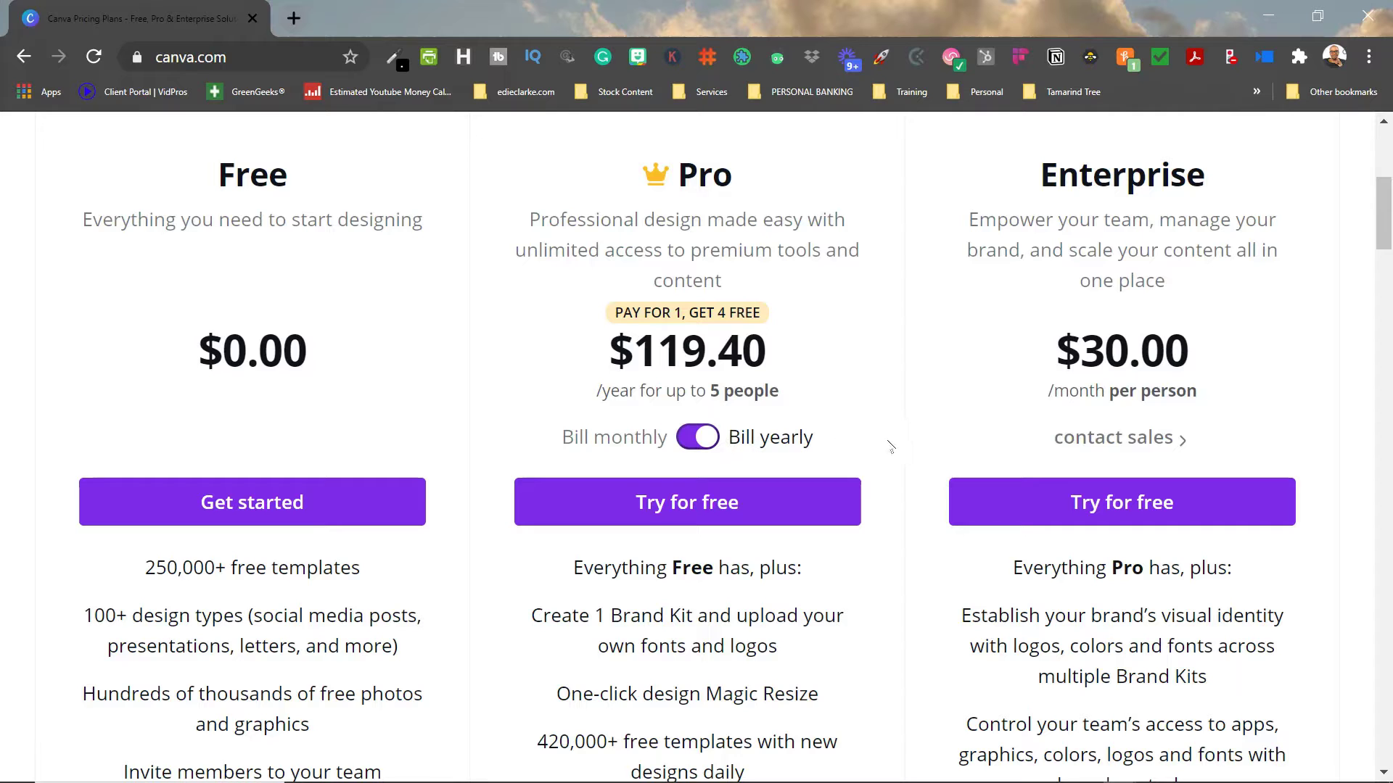
pyautogui.scroll(-2, 893, 447)
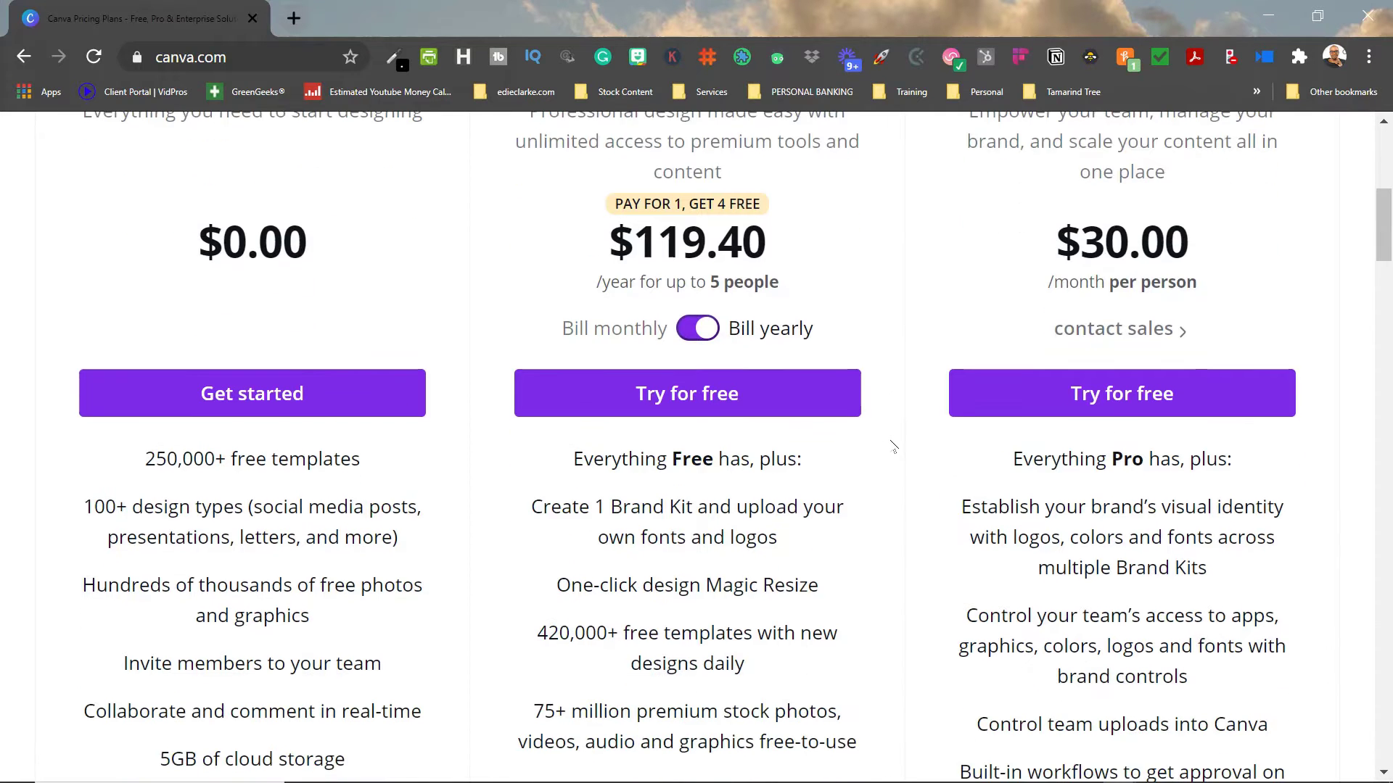
pyautogui.scroll(-2, 893, 447)
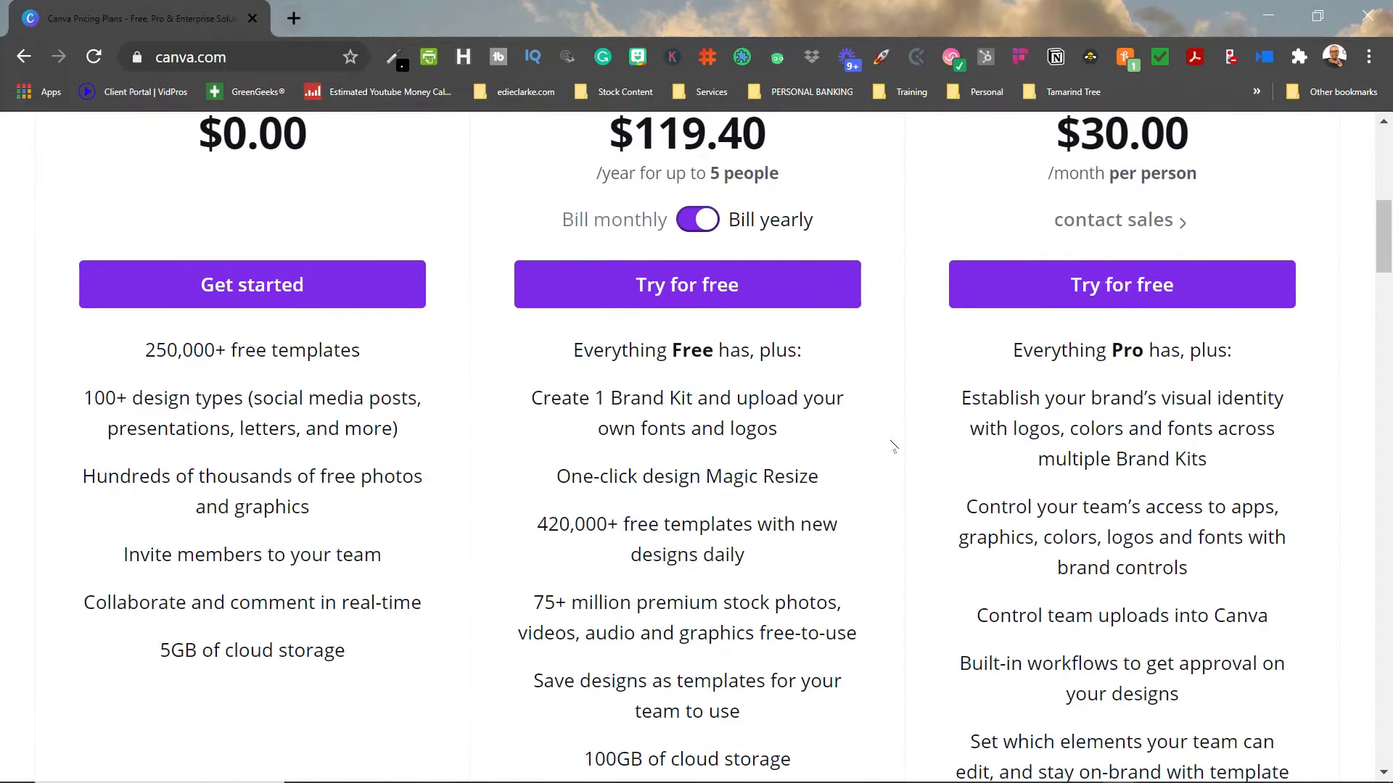
pyautogui.scroll(-2, 893, 447)
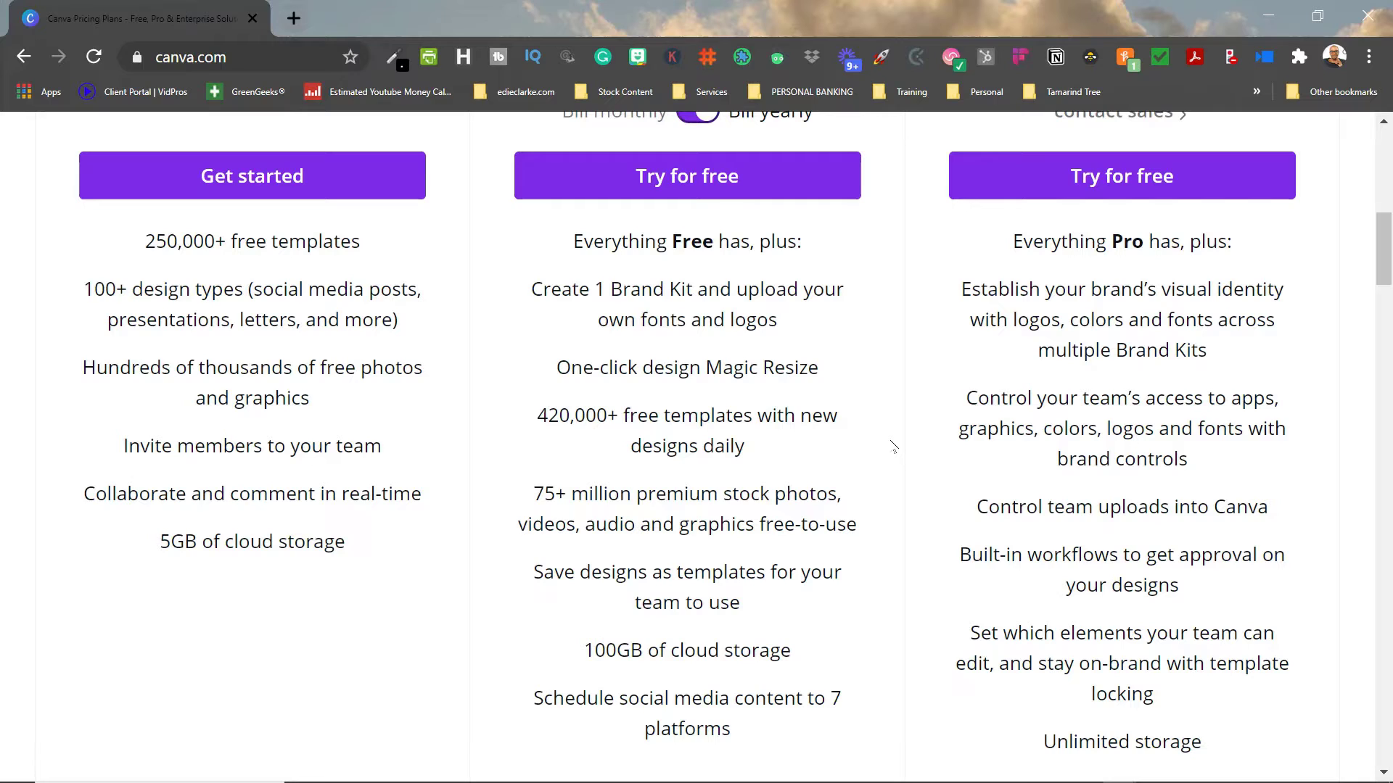
pyautogui.scroll(2, 893, 447)
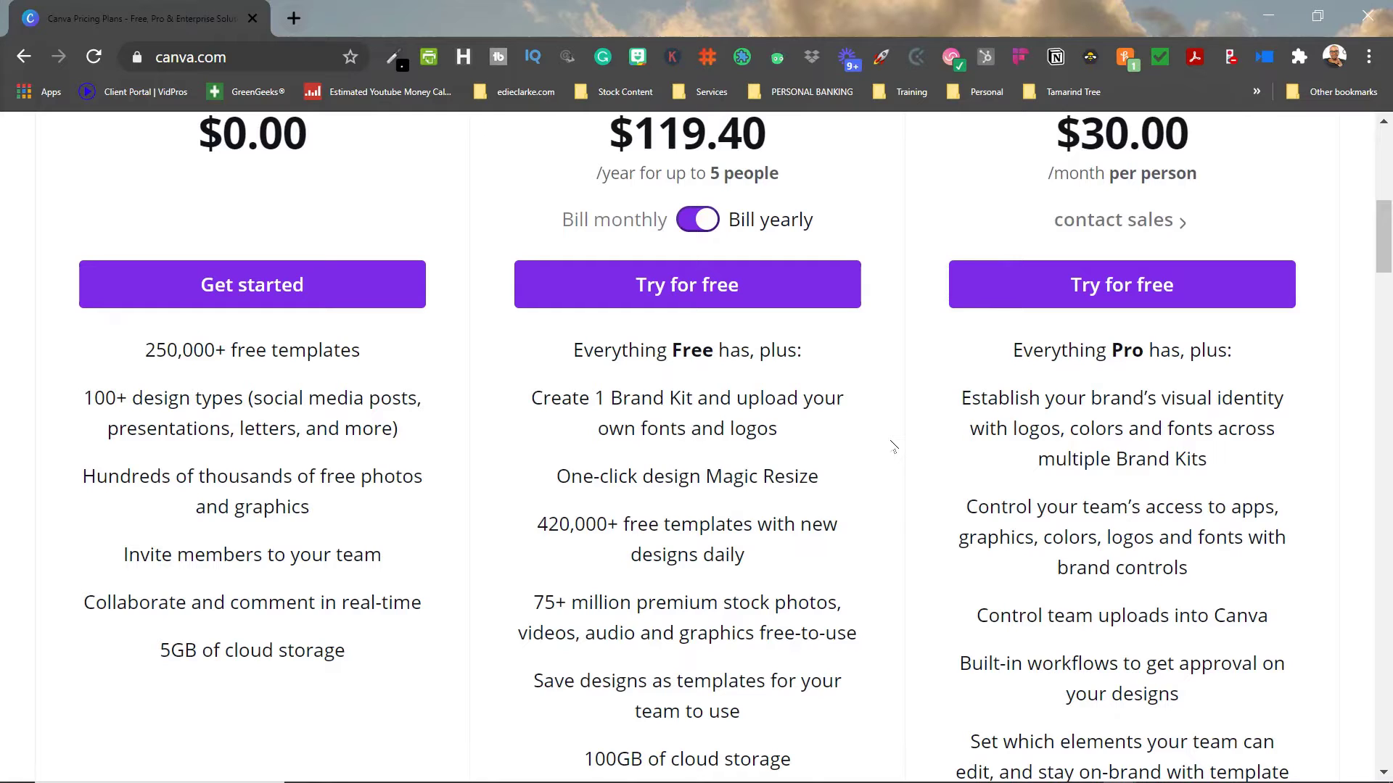
pyautogui.scroll(5, 893, 447)
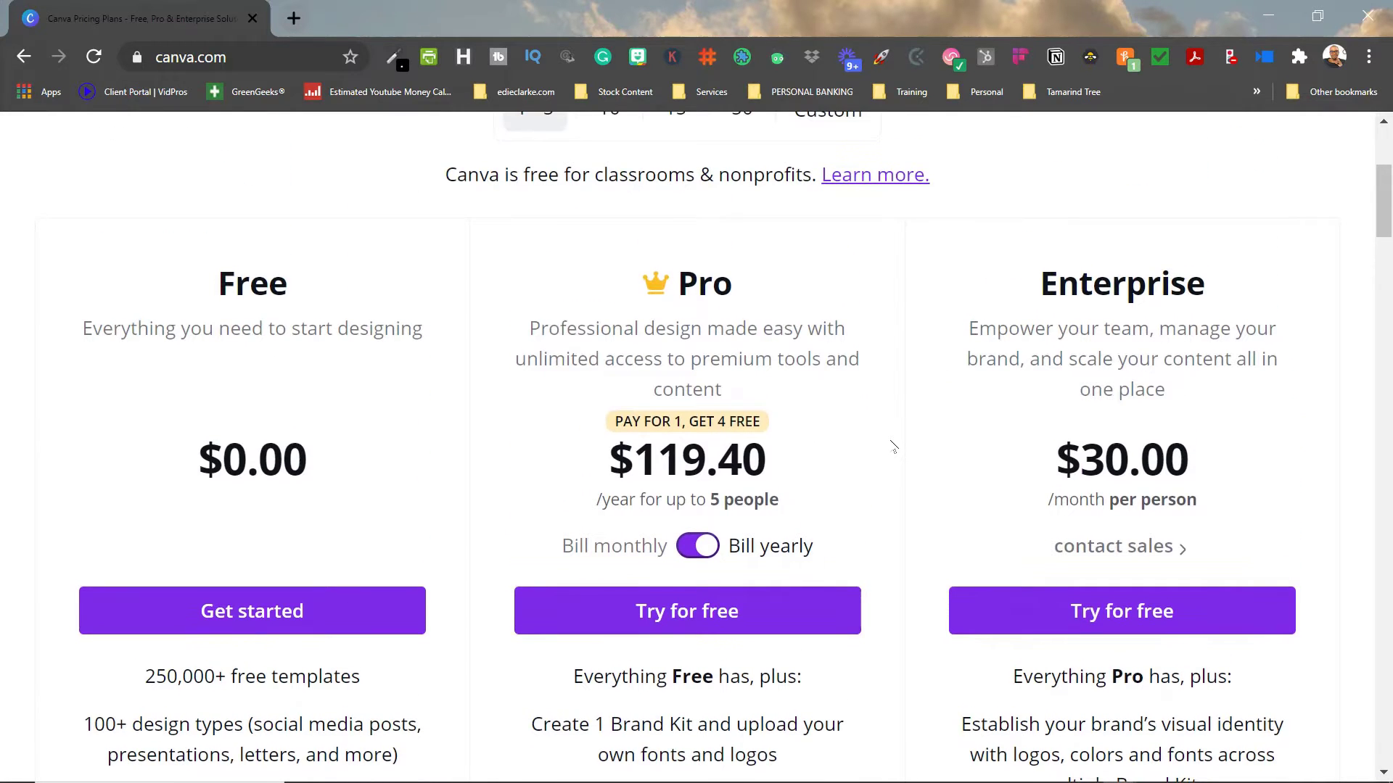
pyautogui.scroll(3, 893, 447)
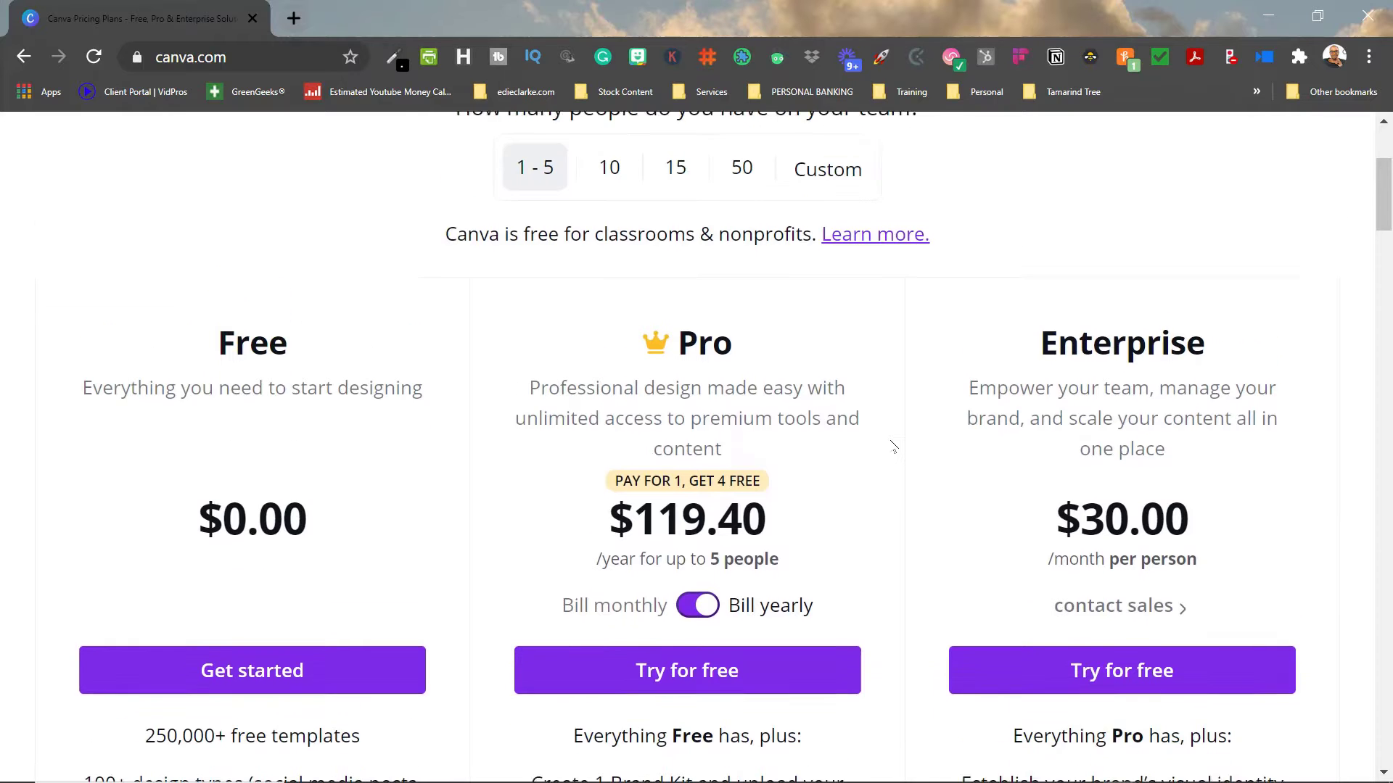
pyautogui.scroll(2, 893, 447)
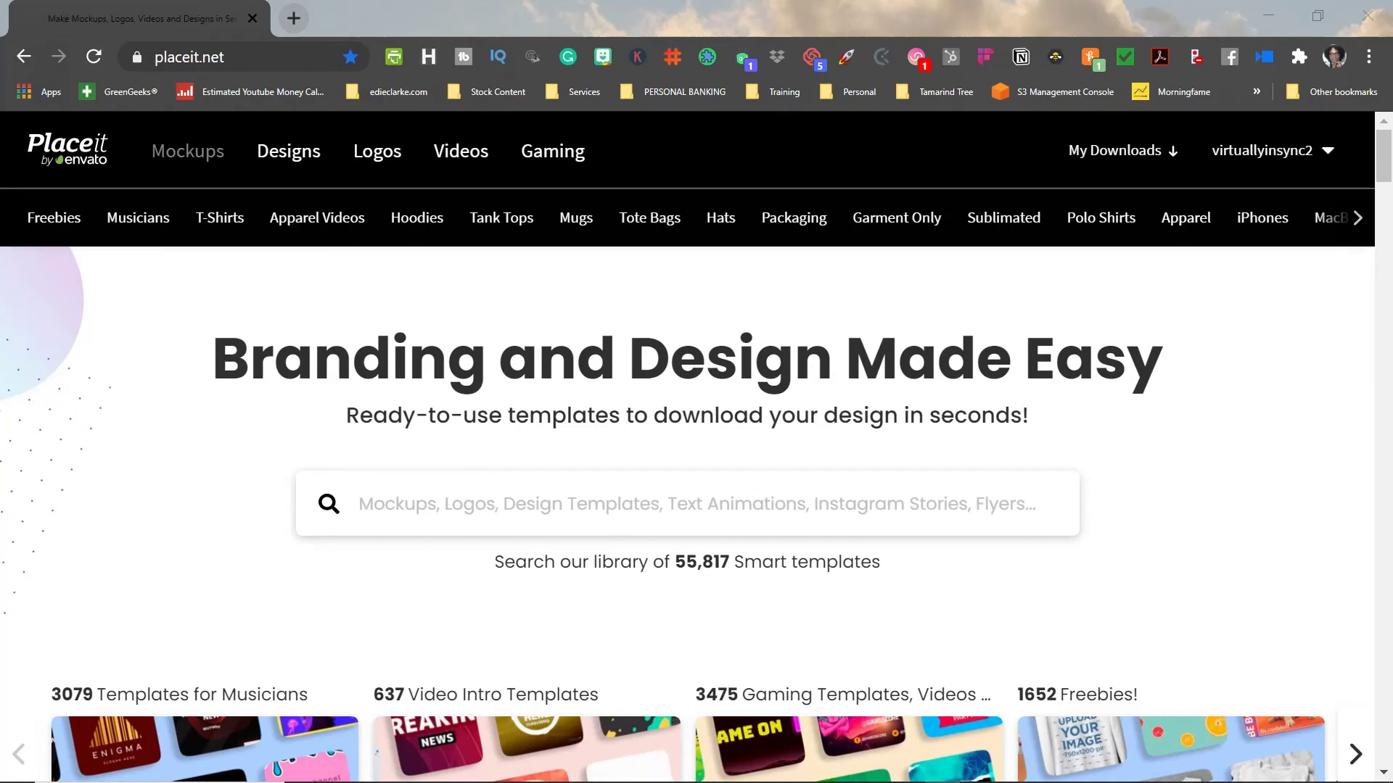
# Step: Go to Videos > Intro Templates and open the Modern Intro Maker with Minimalist Animations template
pyautogui.click(460, 153)
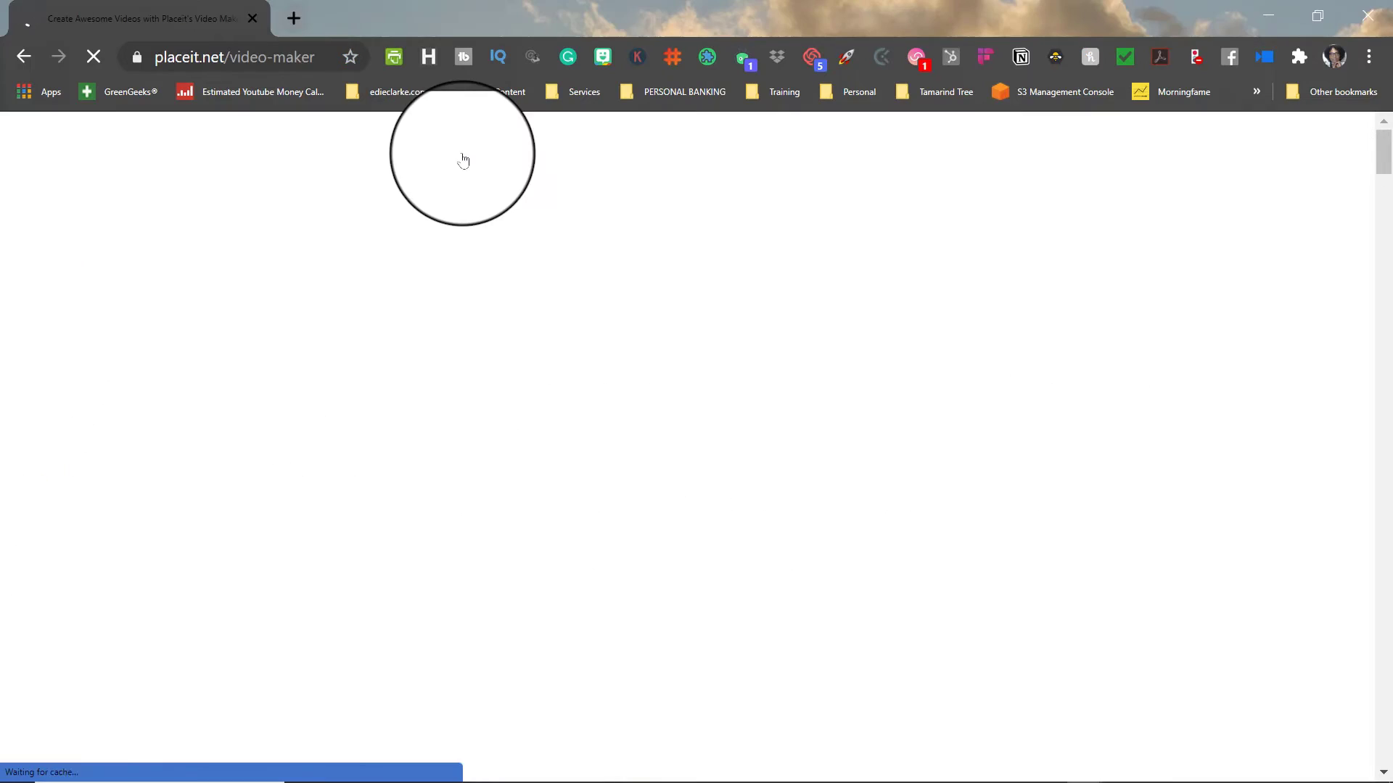
pyautogui.scroll(-3, 679, 501)
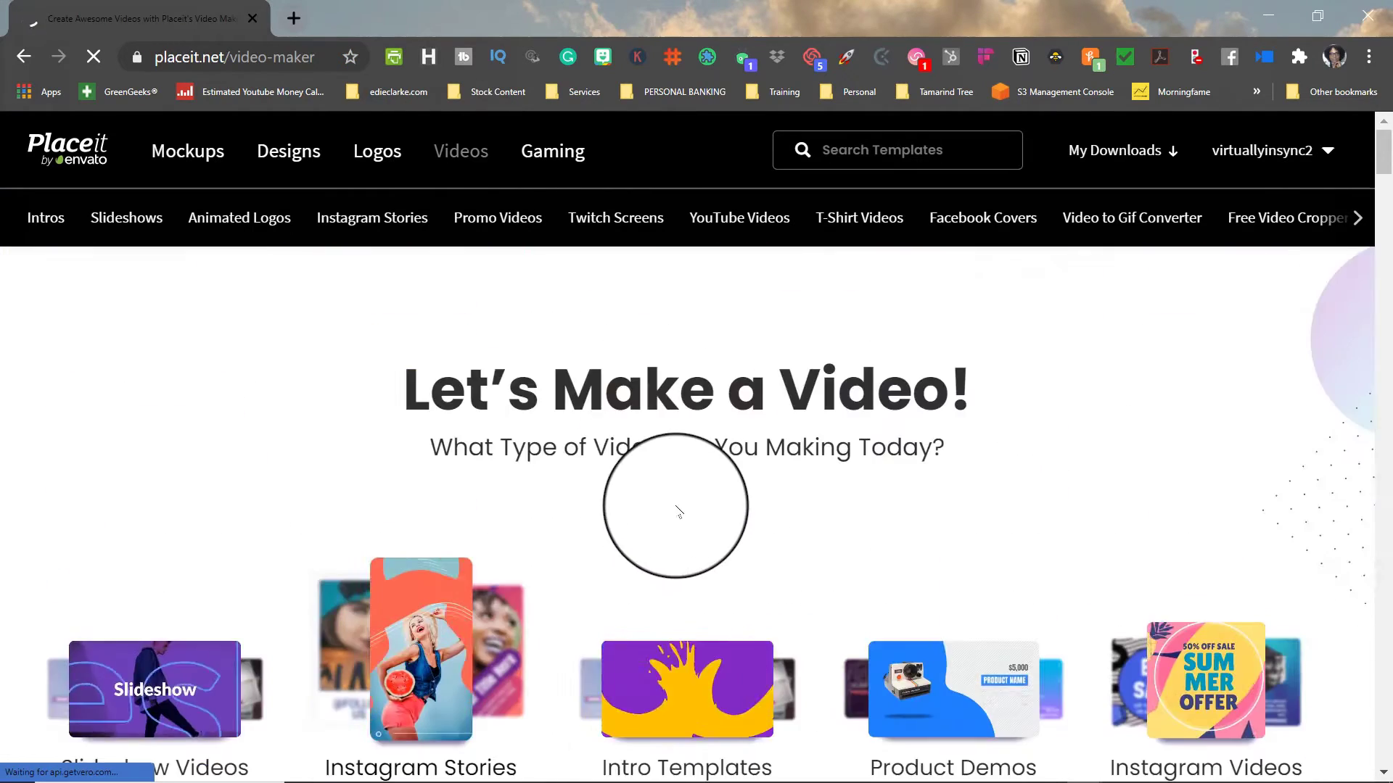
pyautogui.click(678, 501)
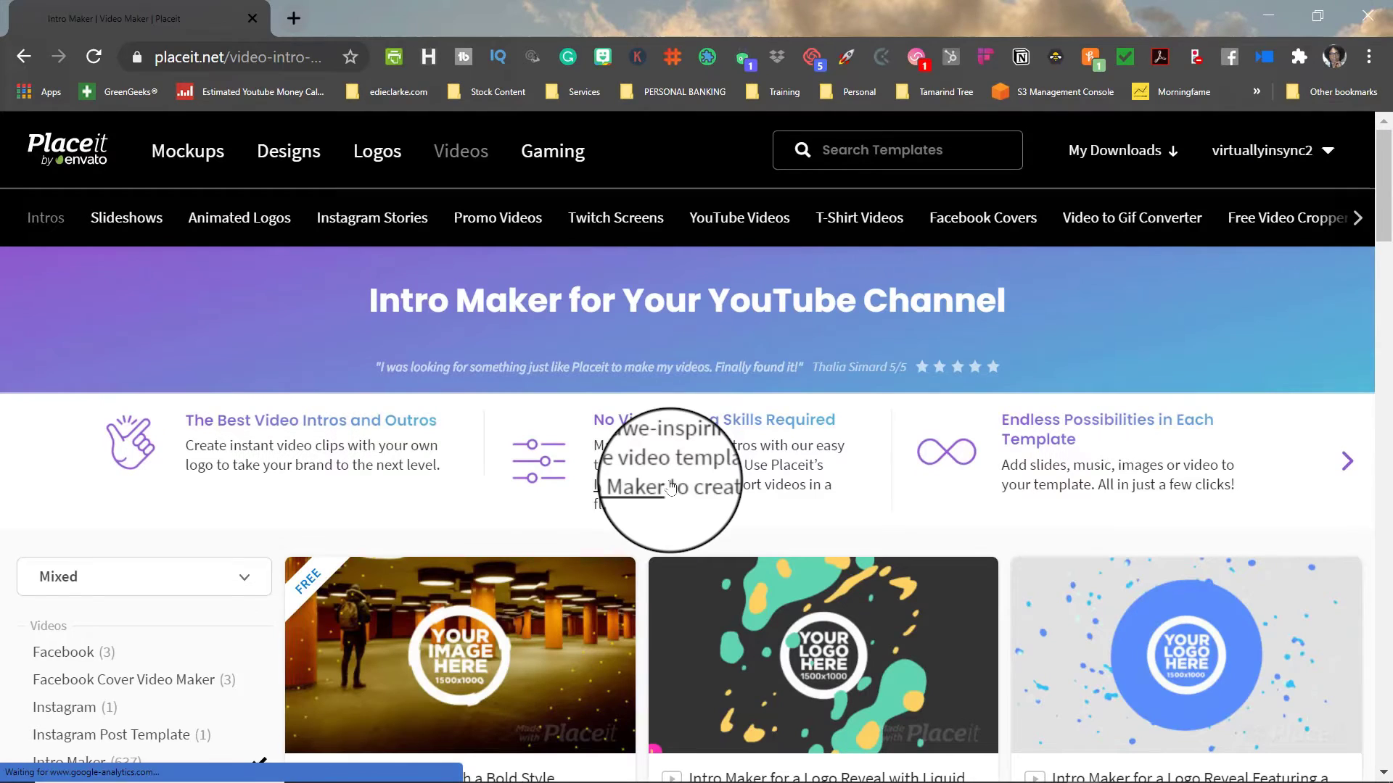
pyautogui.scroll(-3, 670, 487)
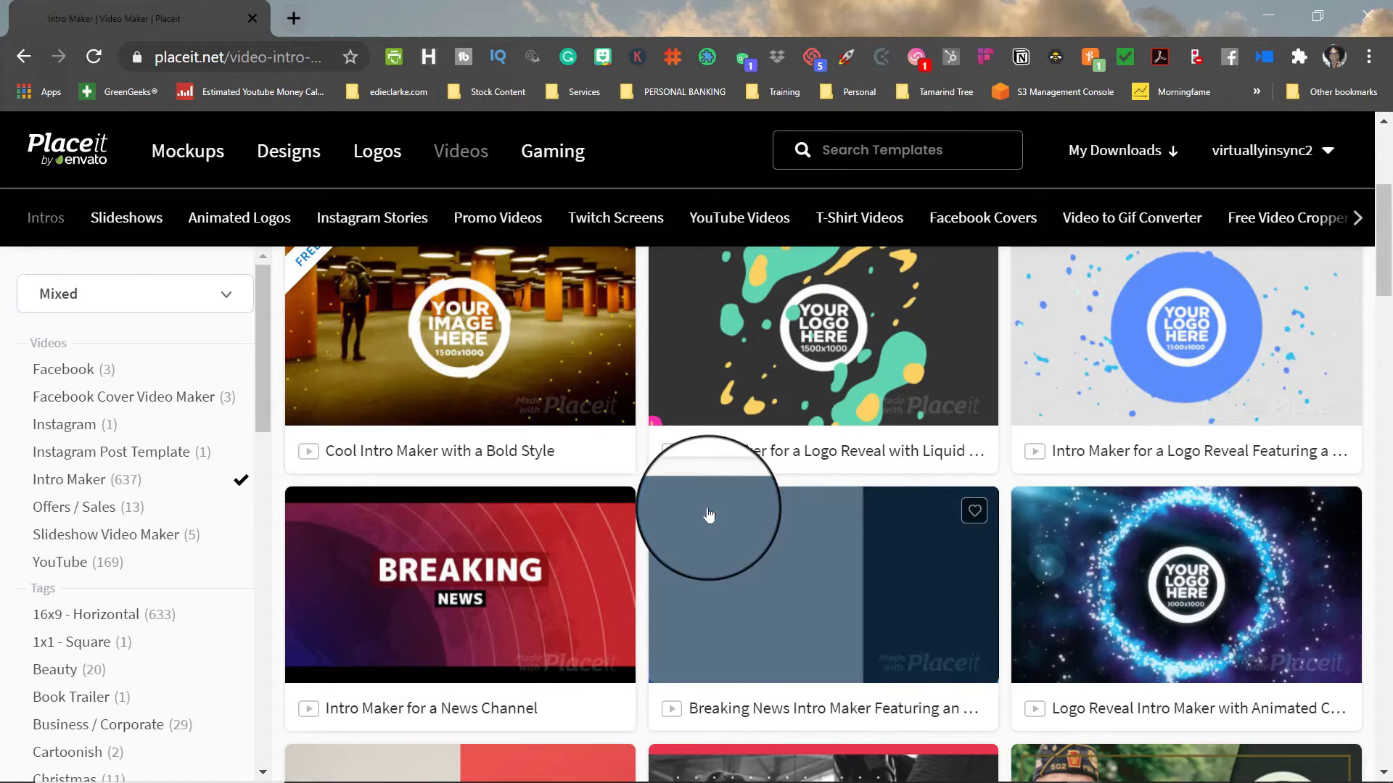
pyautogui.scroll(-7, 710, 517)
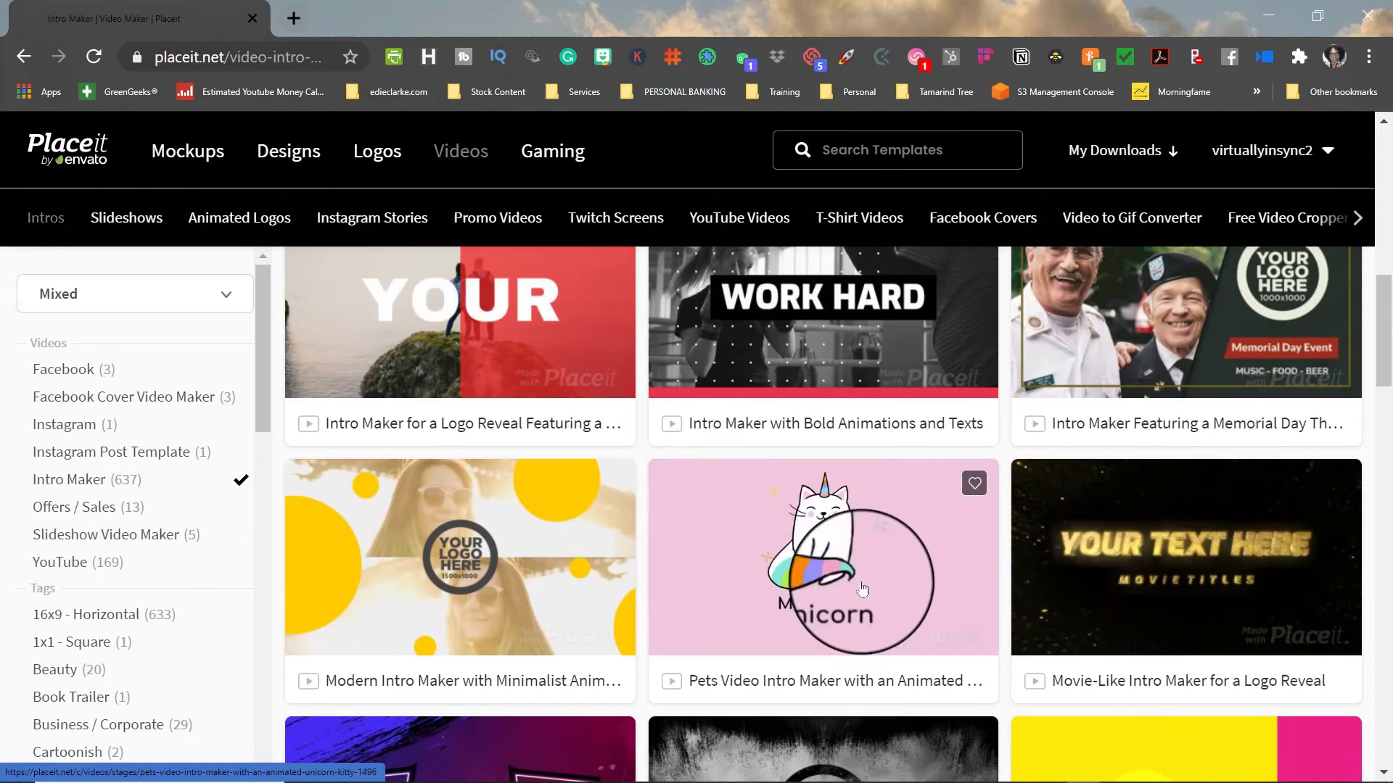
pyautogui.click(559, 596)
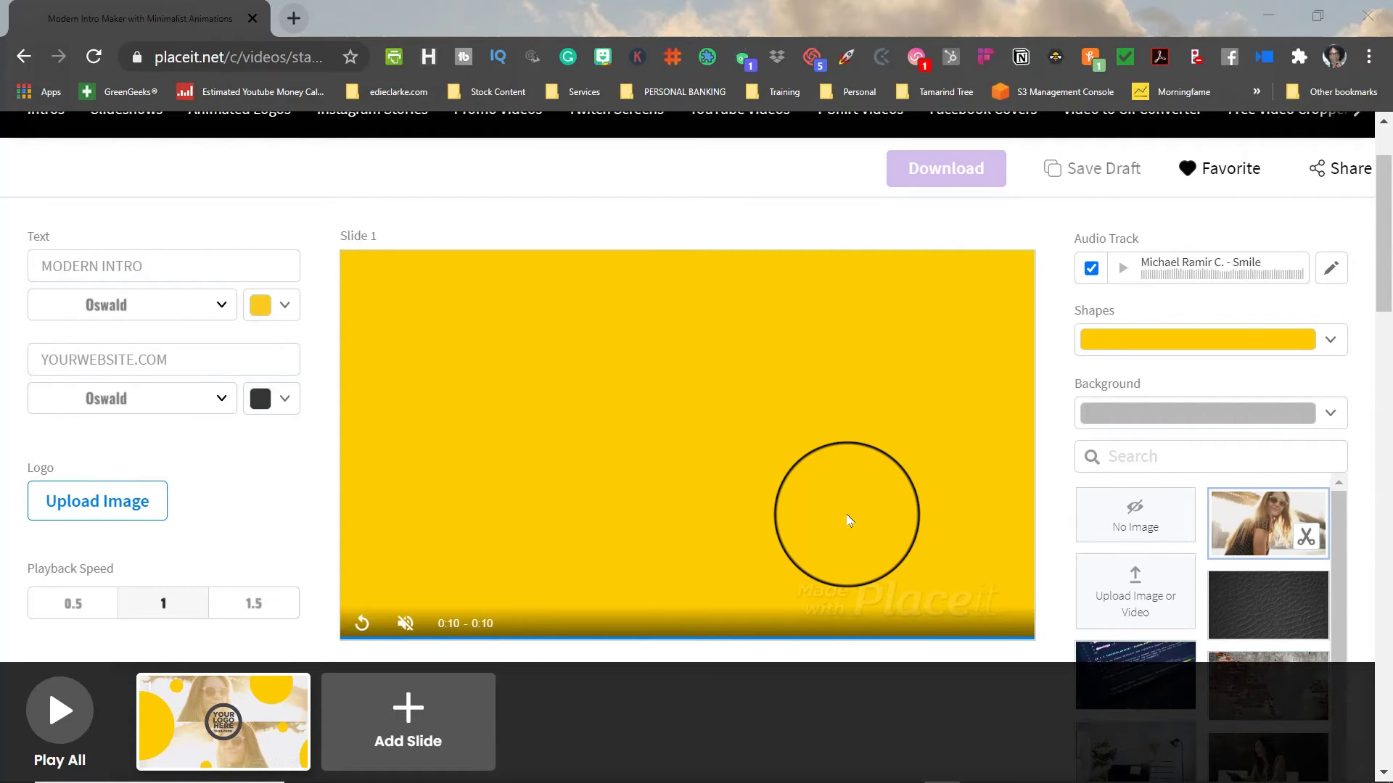
pyautogui.click(211, 690)
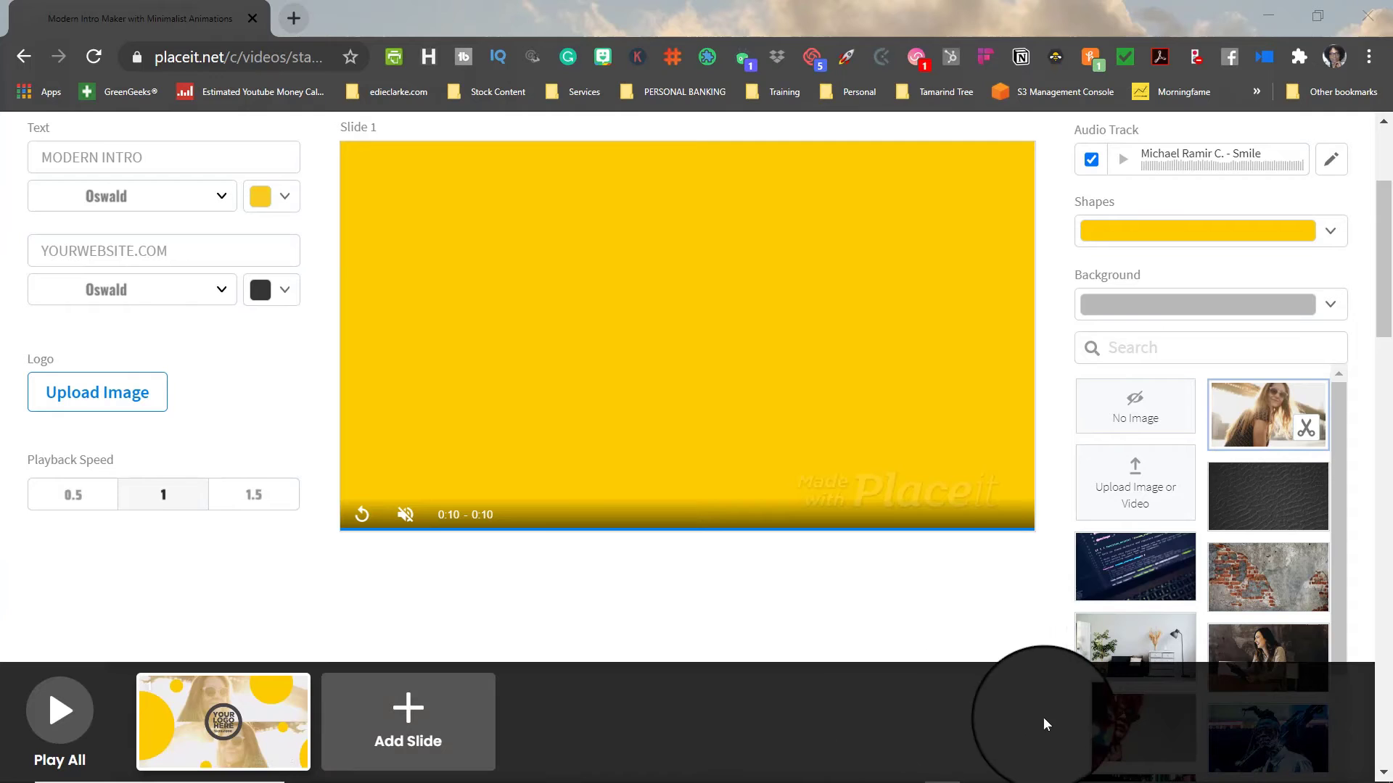
pyautogui.moveTo(243, 739)
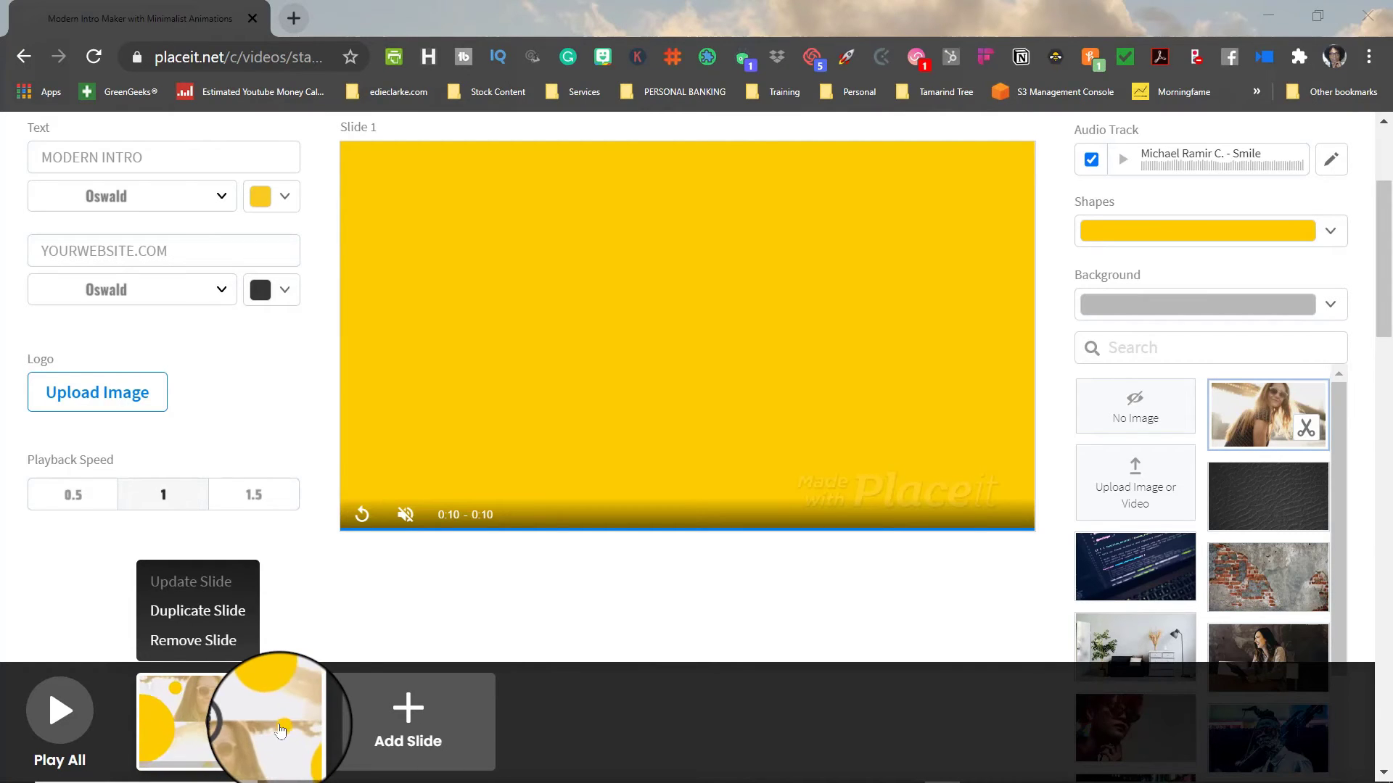
# Step: Browse the Add Slide templates, then open the Audio Library from the Audio Track pencil button
pyautogui.click(414, 718)
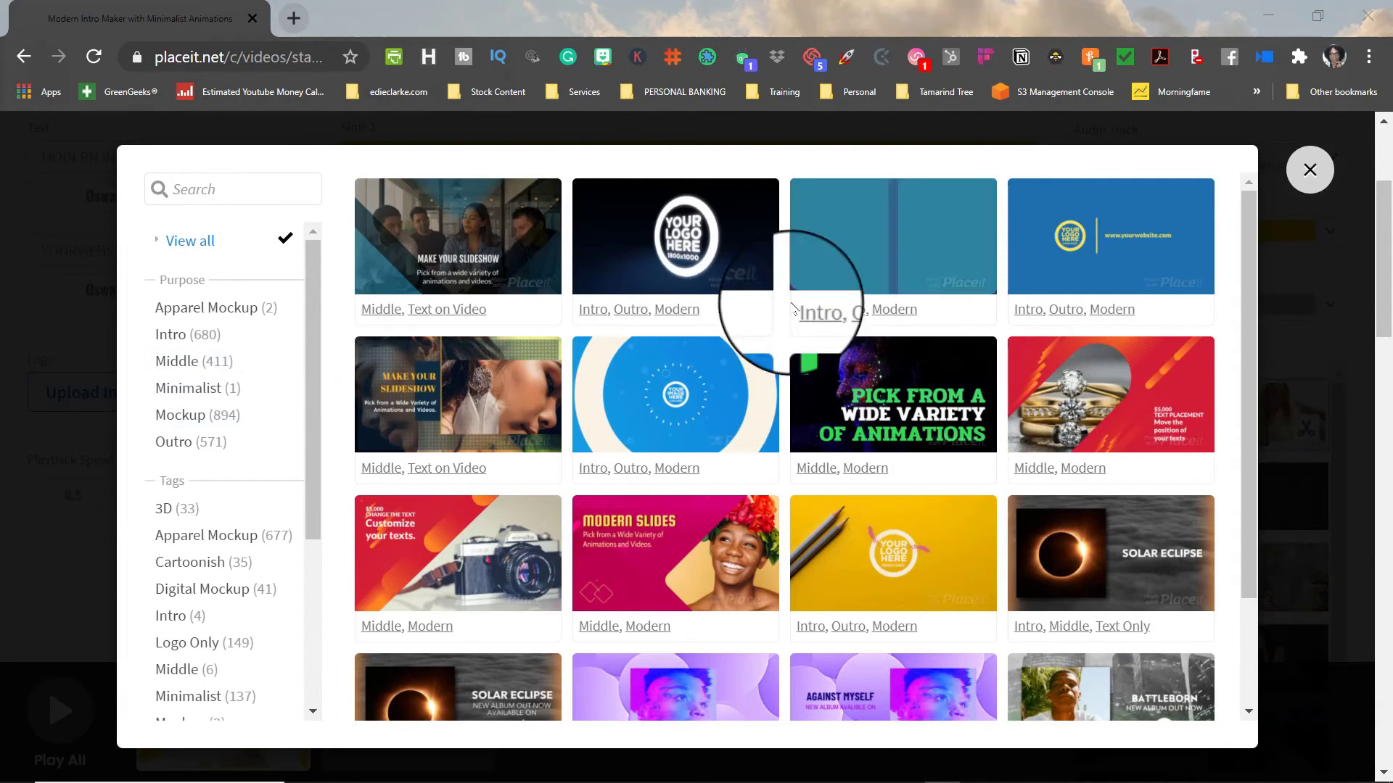
pyautogui.scroll(-2, 816, 599)
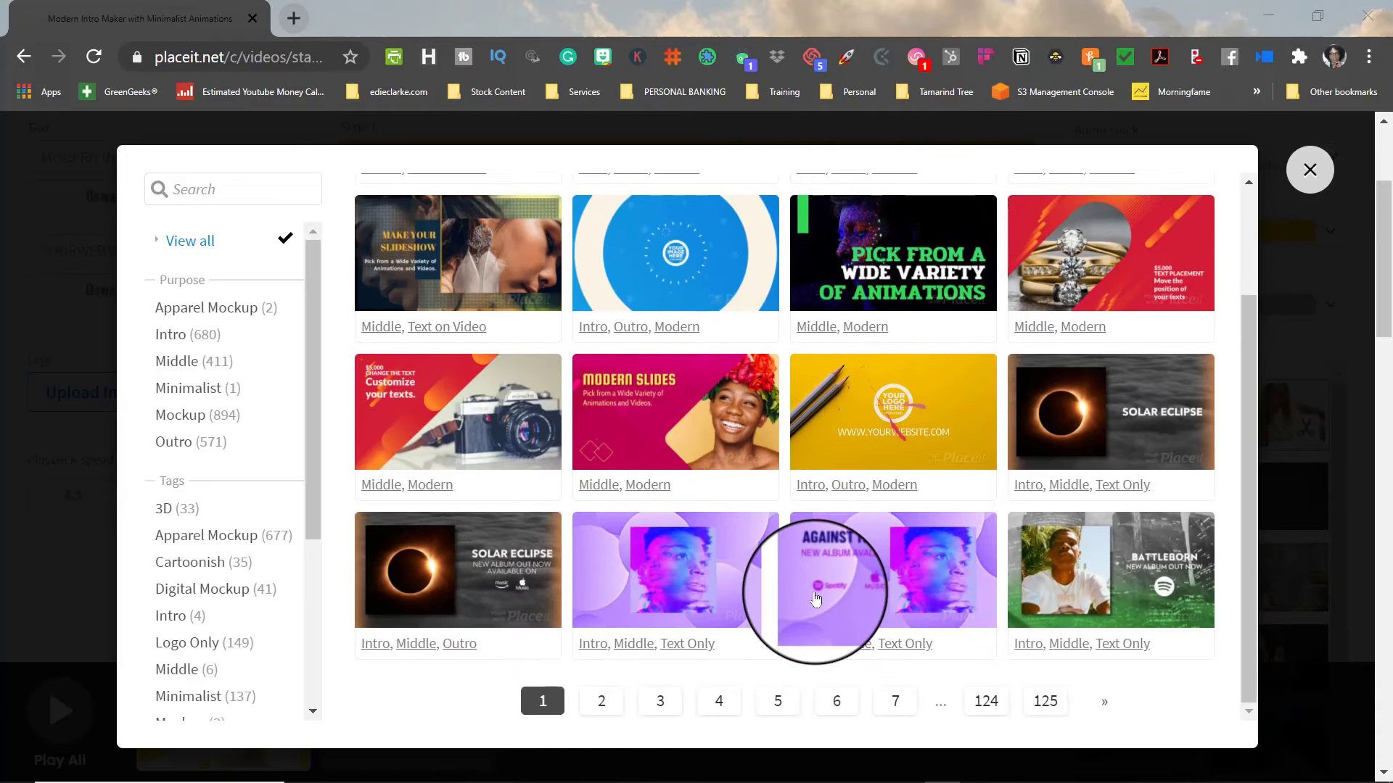
pyautogui.scroll(2, 816, 599)
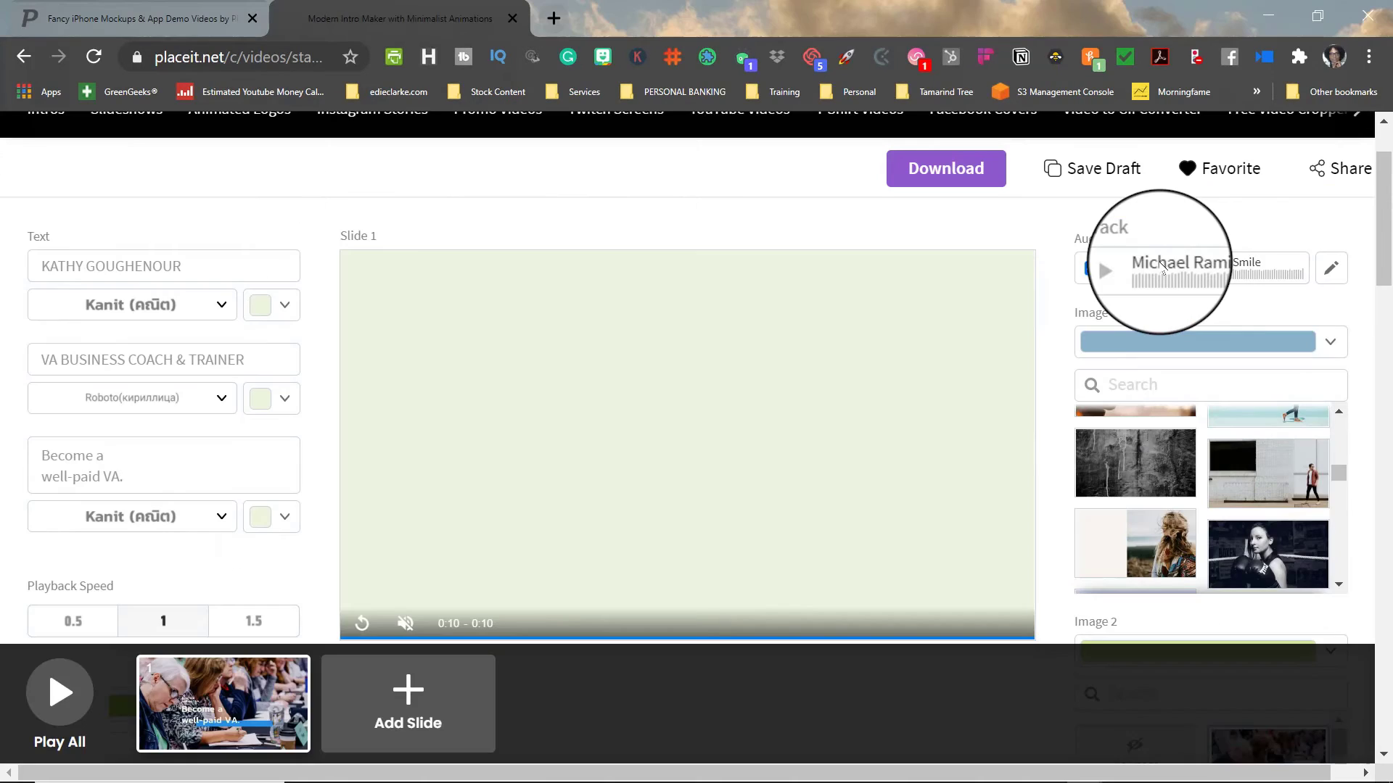
pyautogui.click(1330, 268)
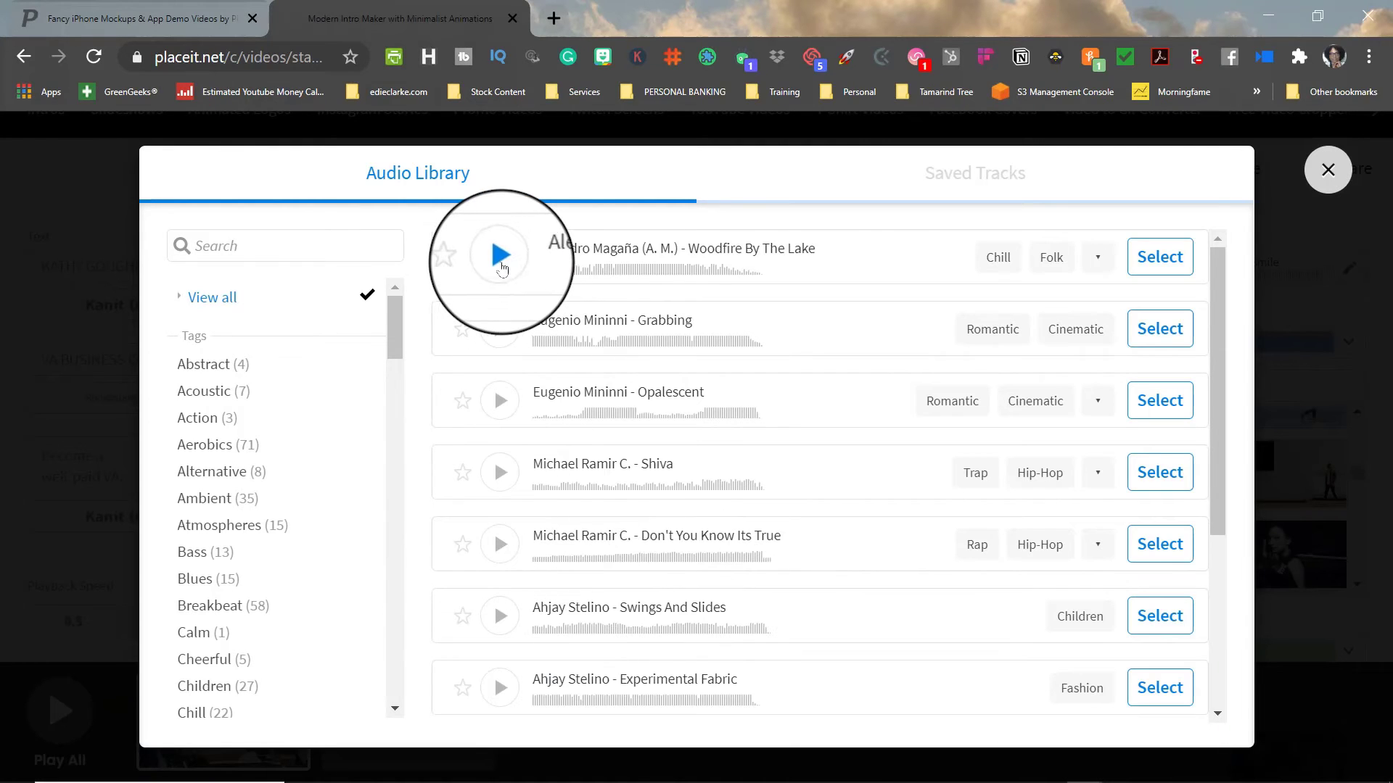
# Step: Preview the first track in the Audio Library and dismiss the Save As prompt with Esc
pyautogui.click(501, 255)
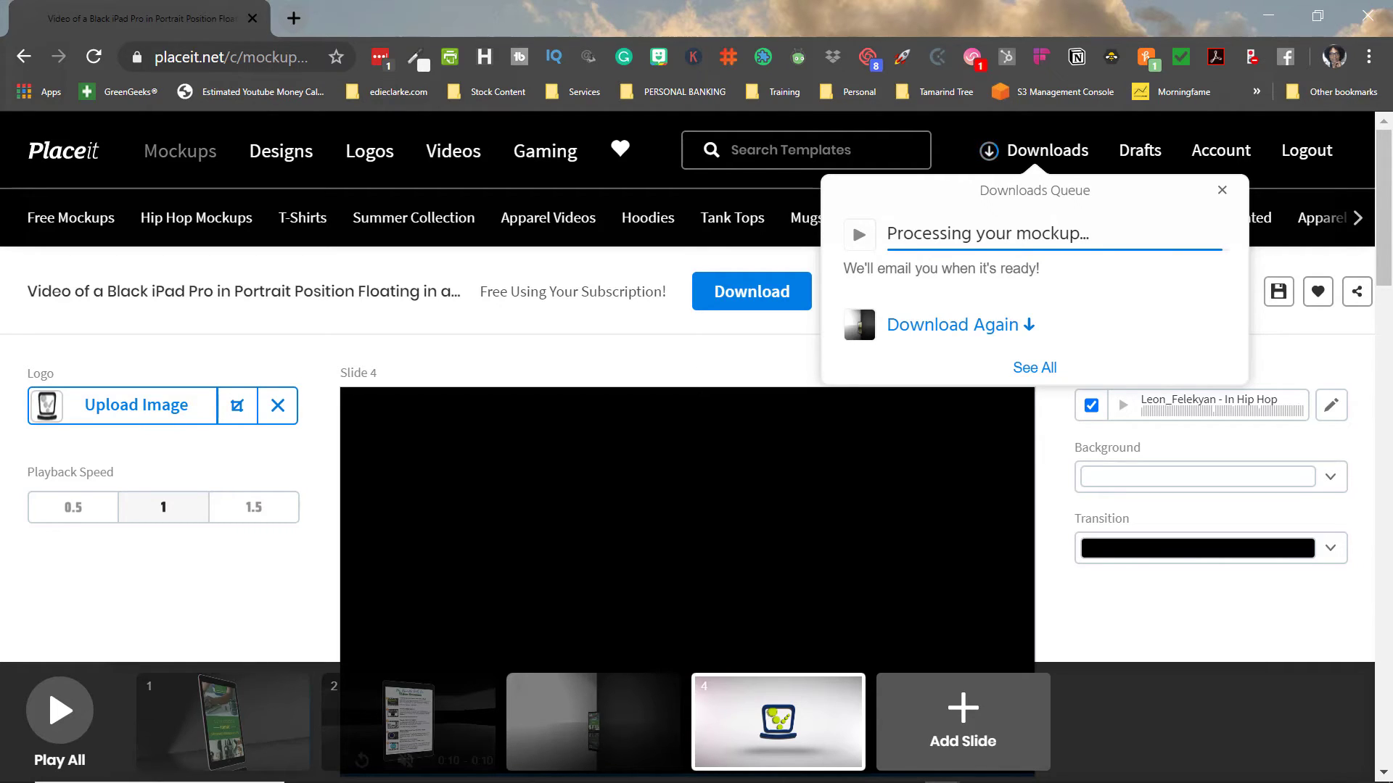
pyautogui.press('Return')
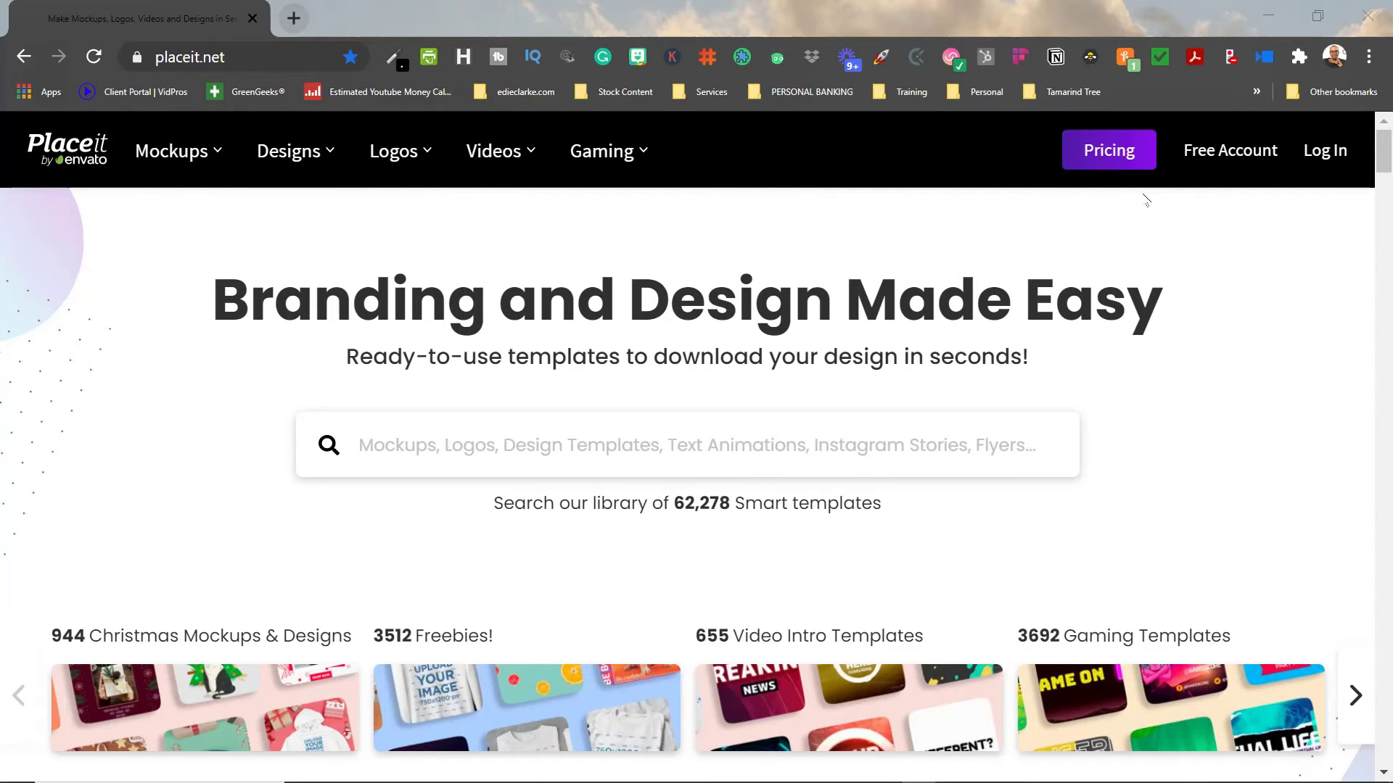
# Step: Open Placeit's Pricing and page the carousel to the $14.95/month or $89.69/year Unlimited plan
pyautogui.click(1130, 156)
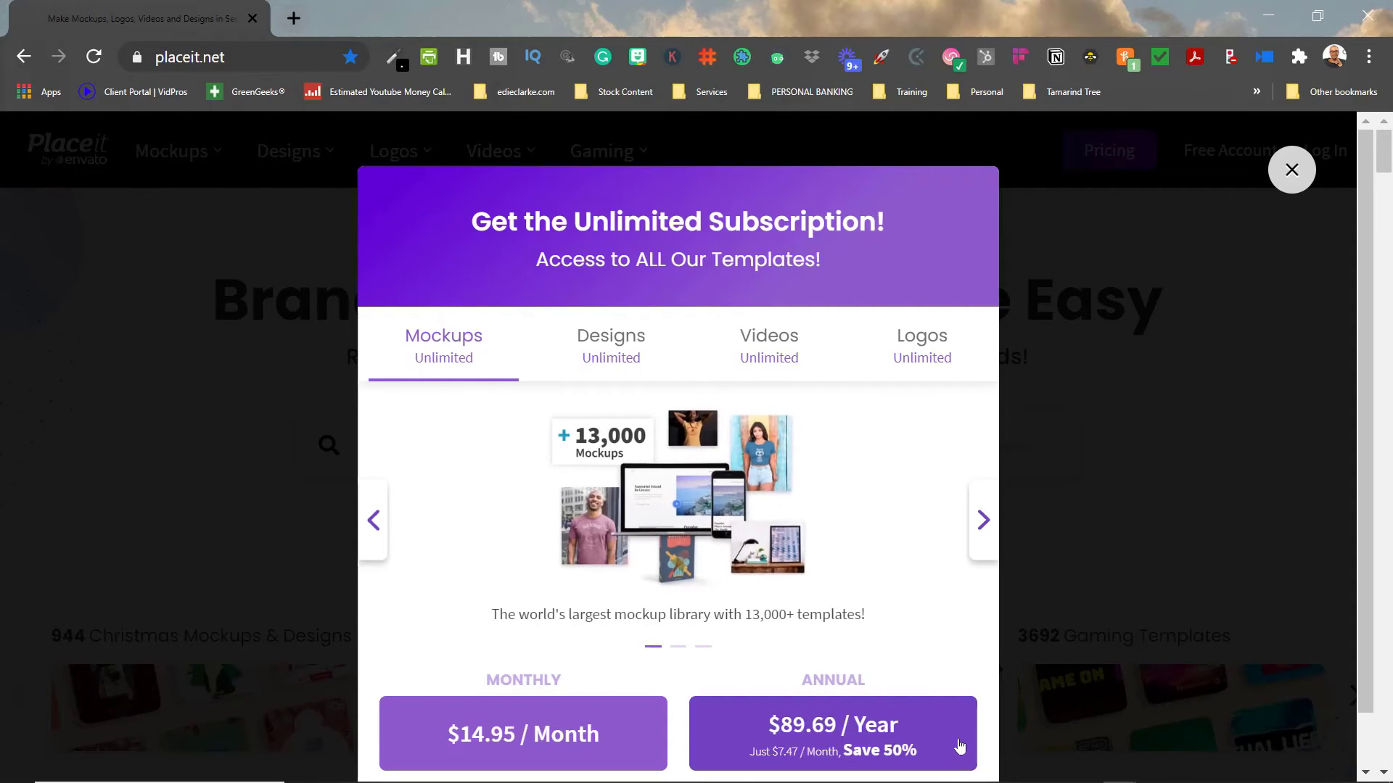
pyautogui.click(983, 518)
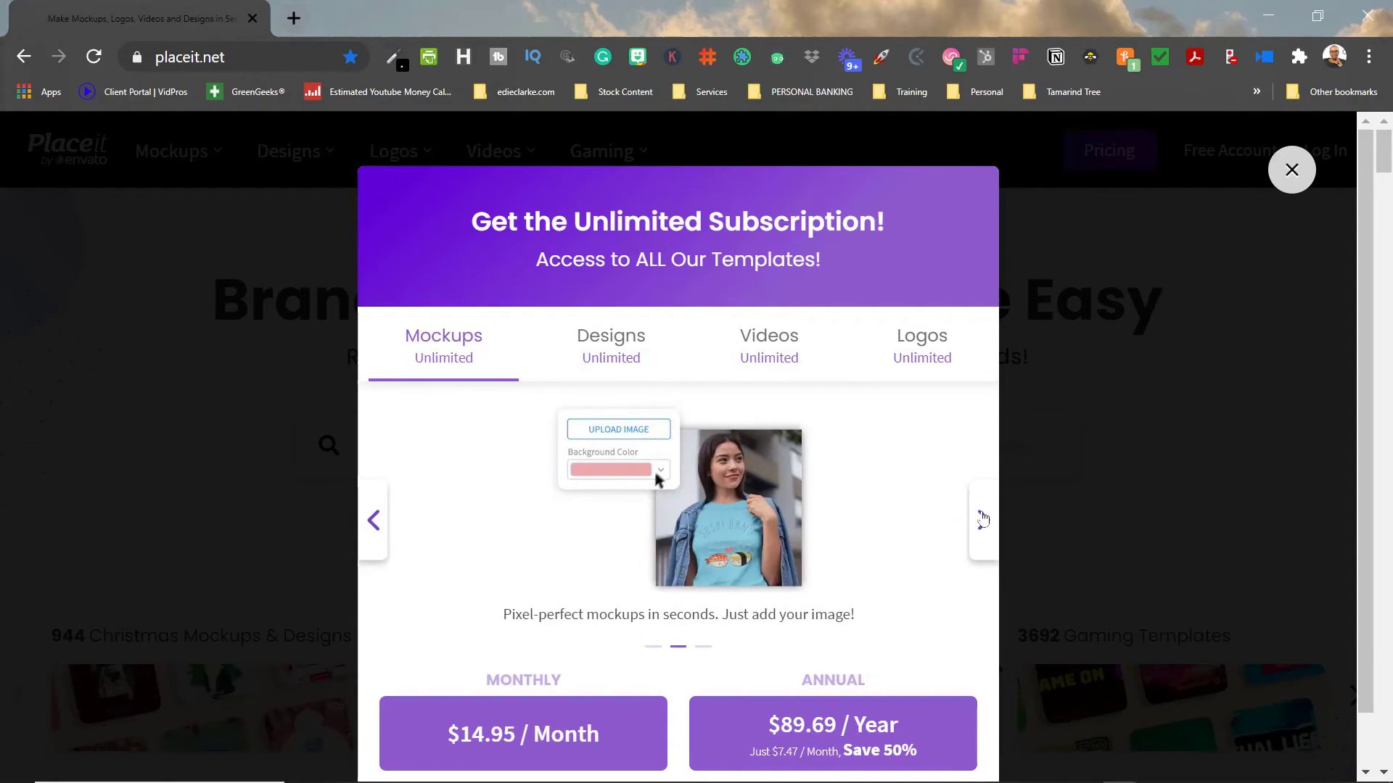
pyautogui.click(983, 517)
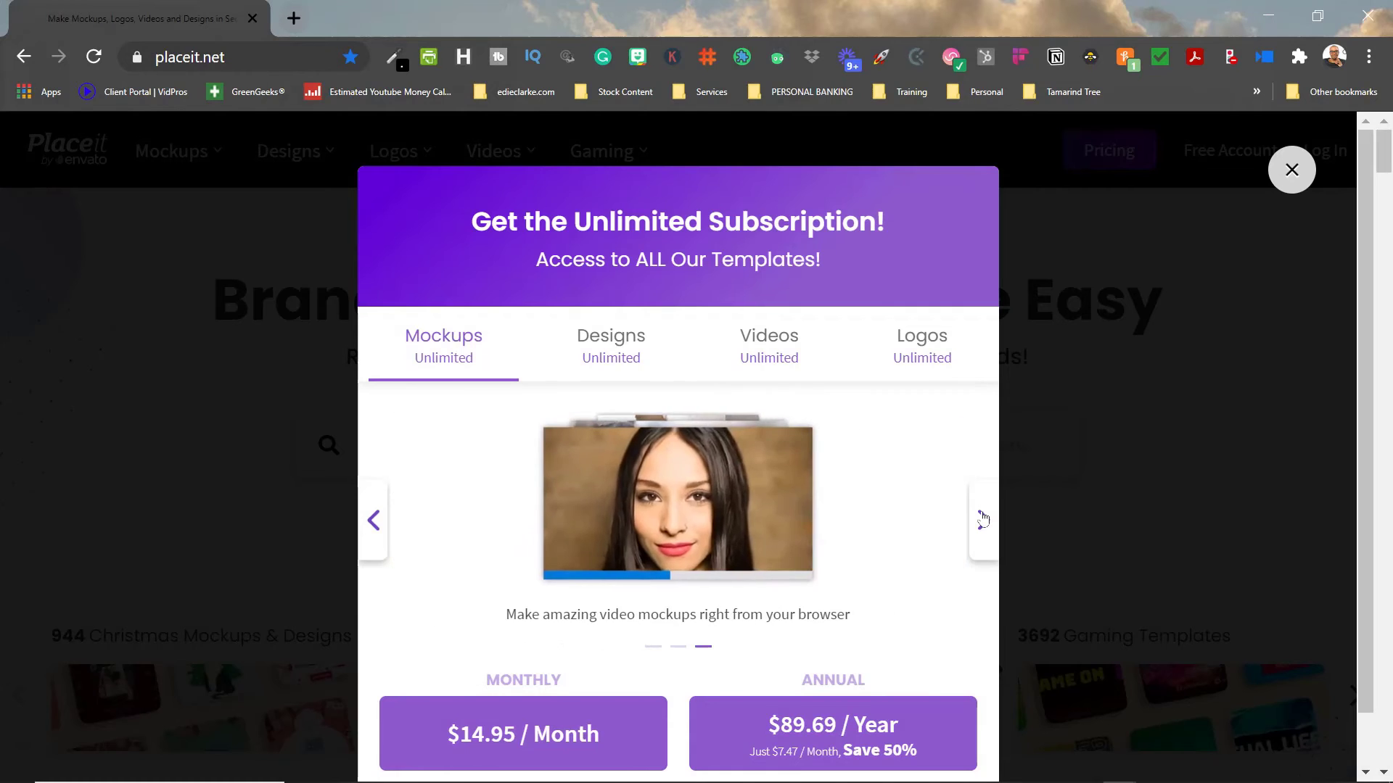